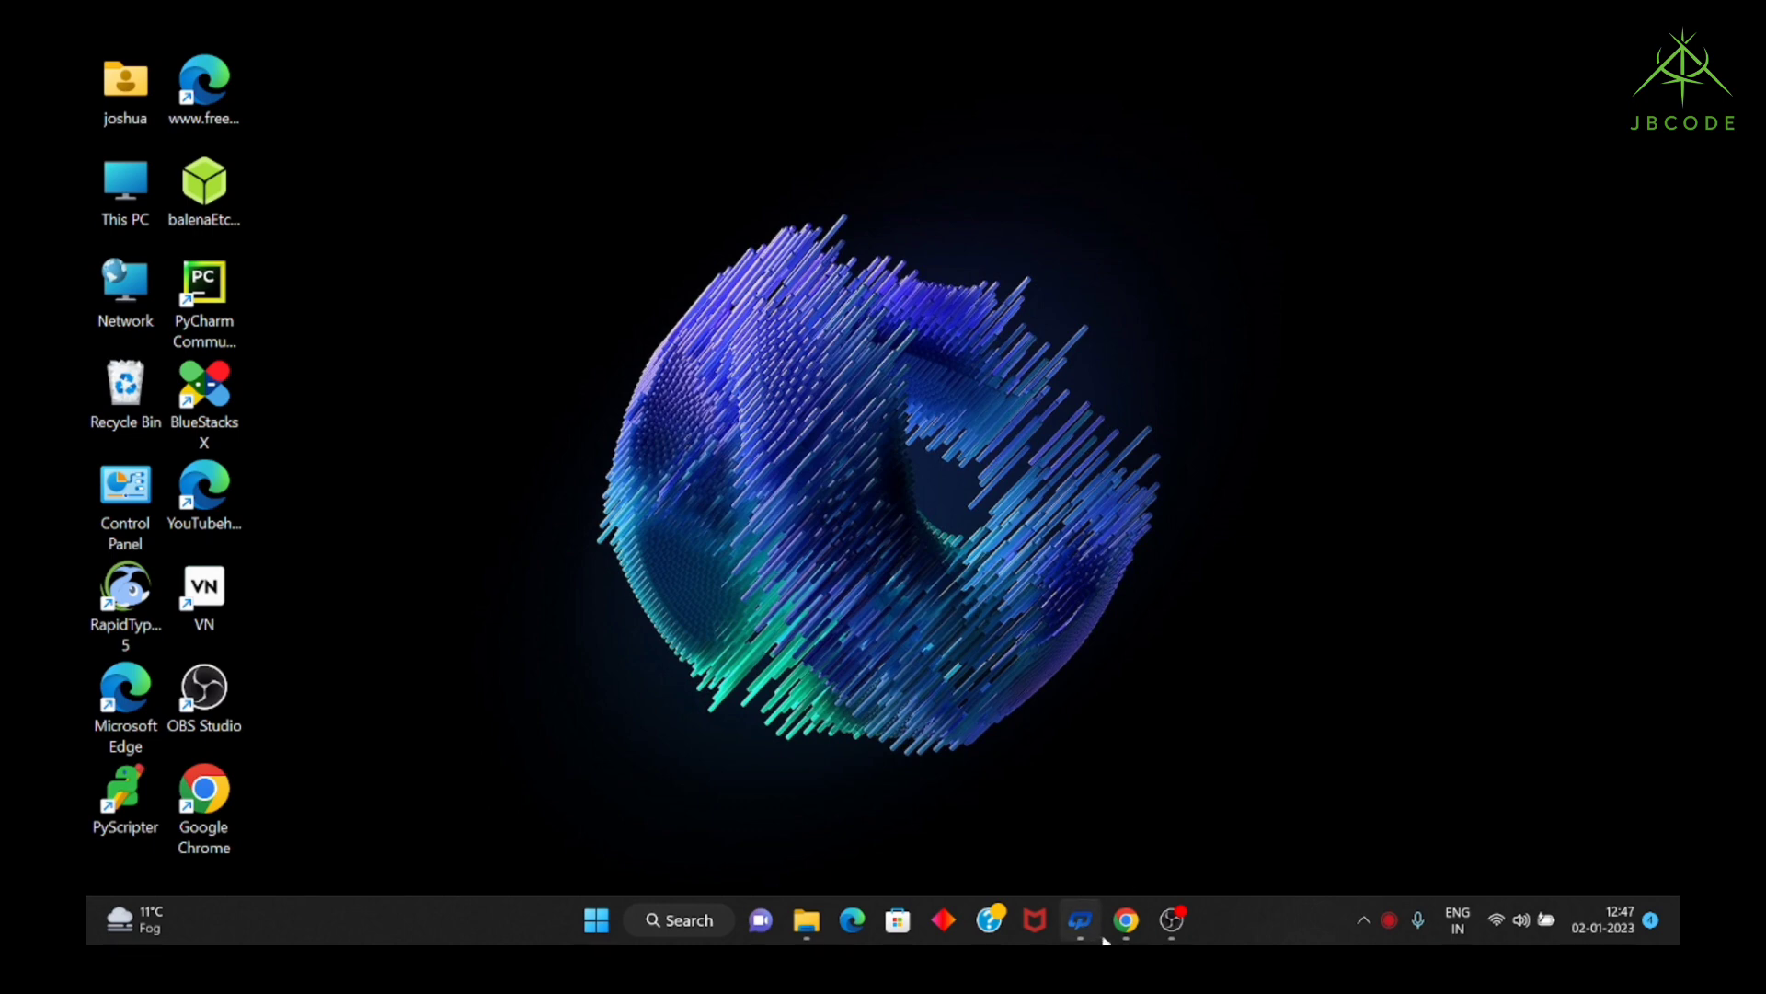
# Switch to Chrome and try to download the VirtualBox 7.0.4 package for Windows hosts, dismissing the save dialog and closing the page.
pyautogui.click(1114, 926)
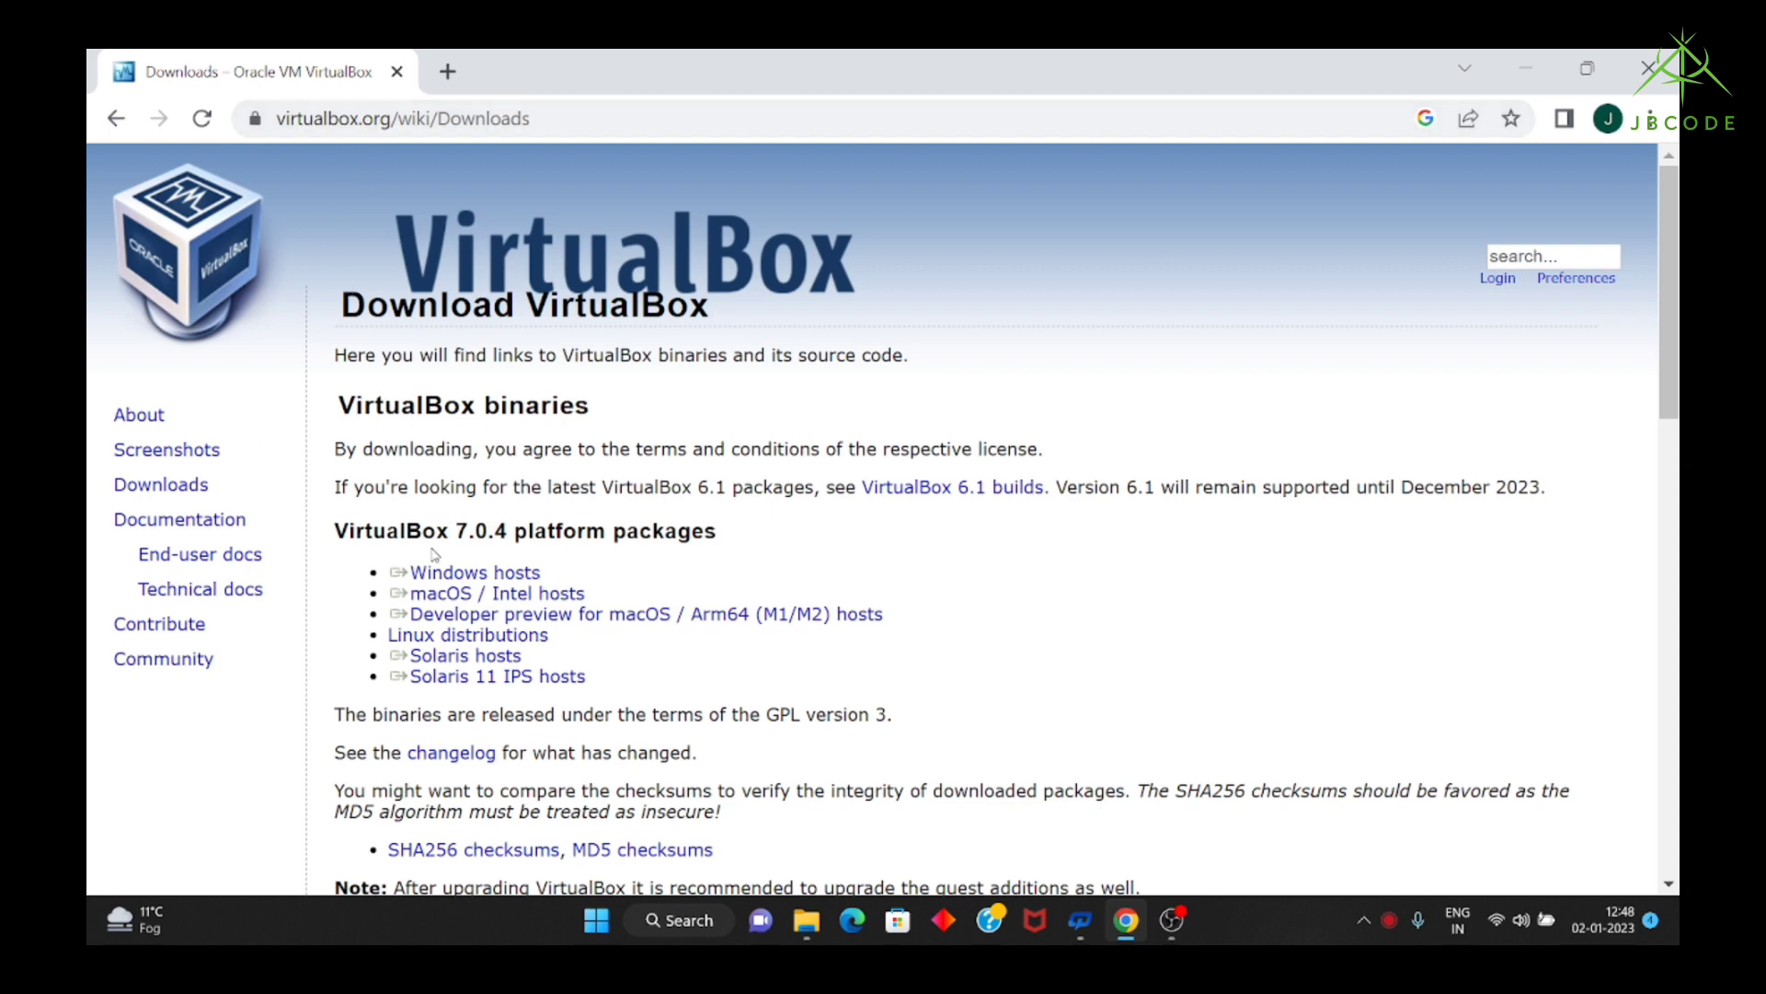
pyautogui.click(468, 575)
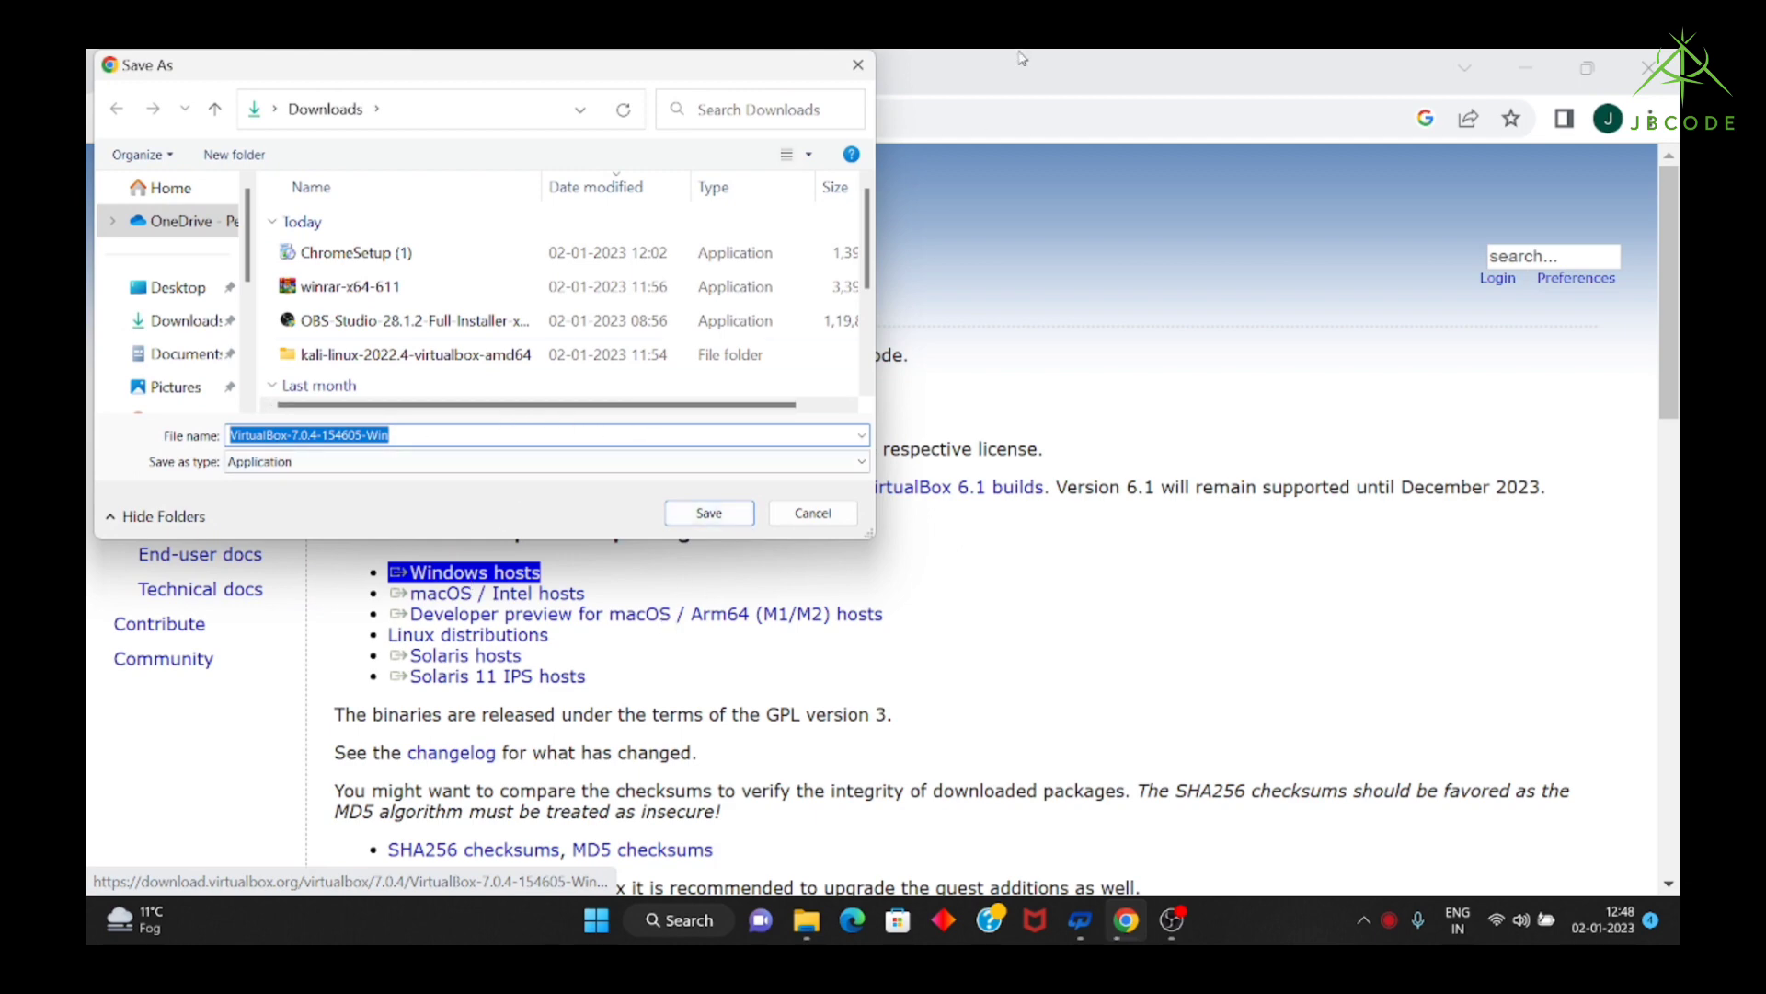
pyautogui.click(860, 64)
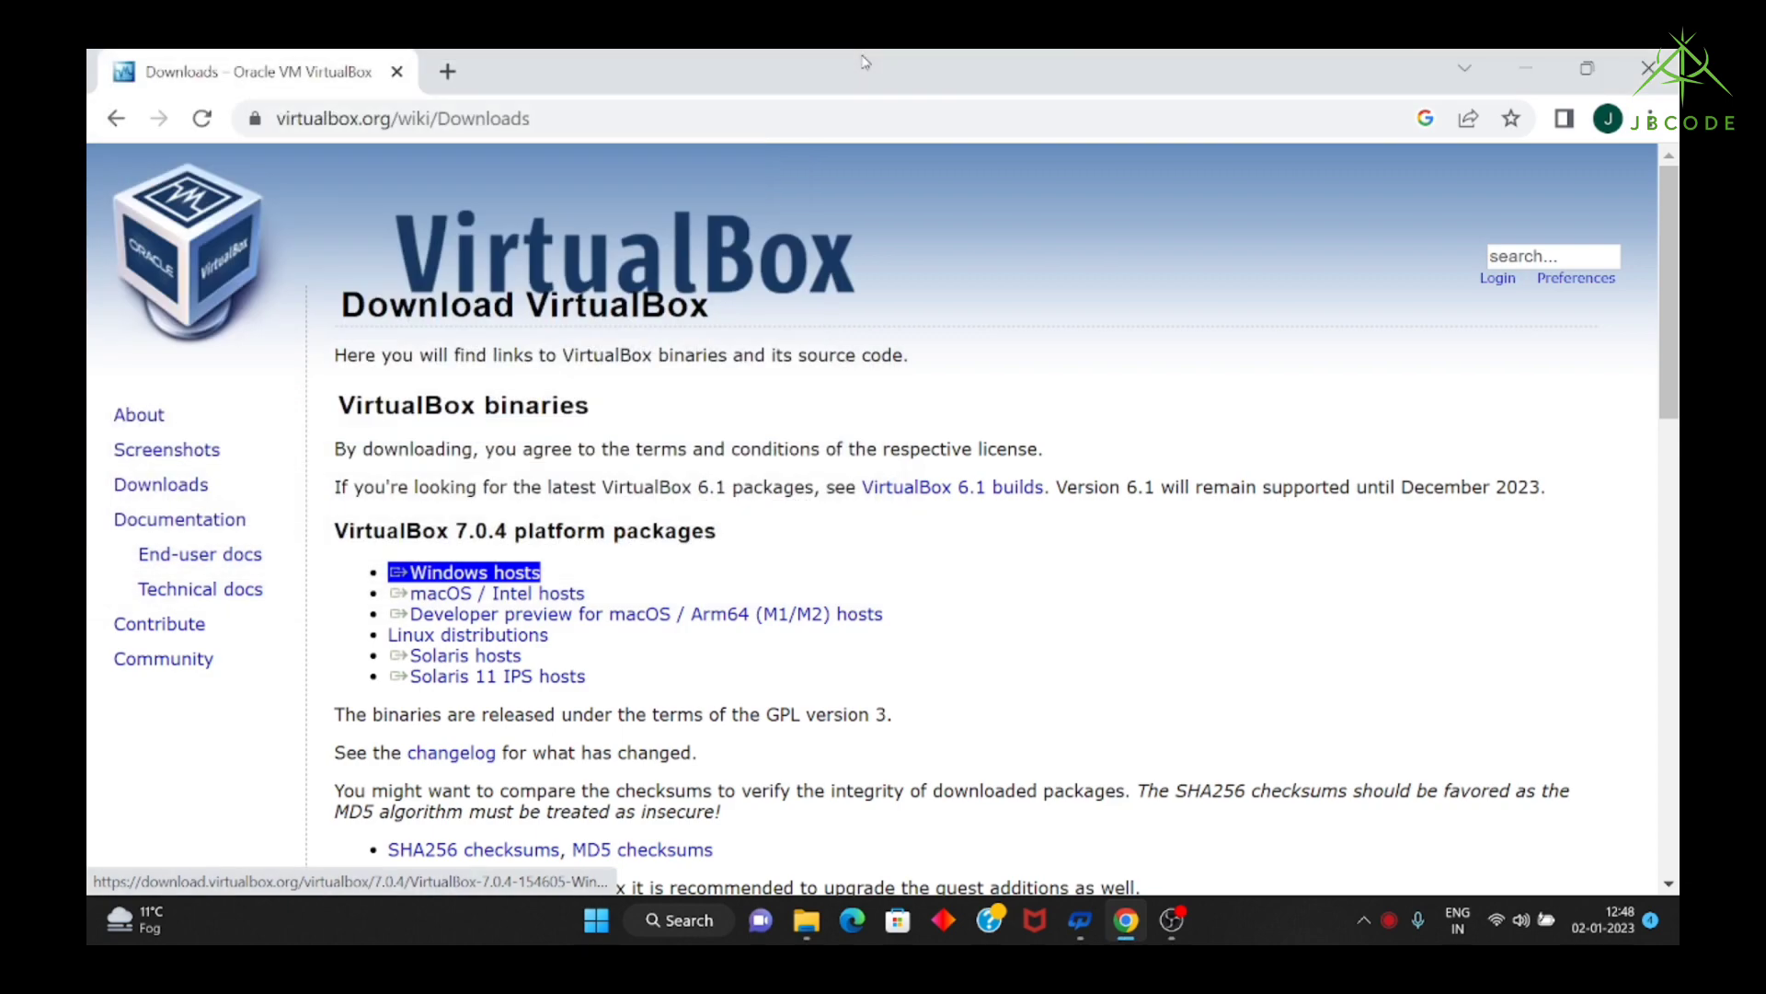
pyautogui.click(395, 71)
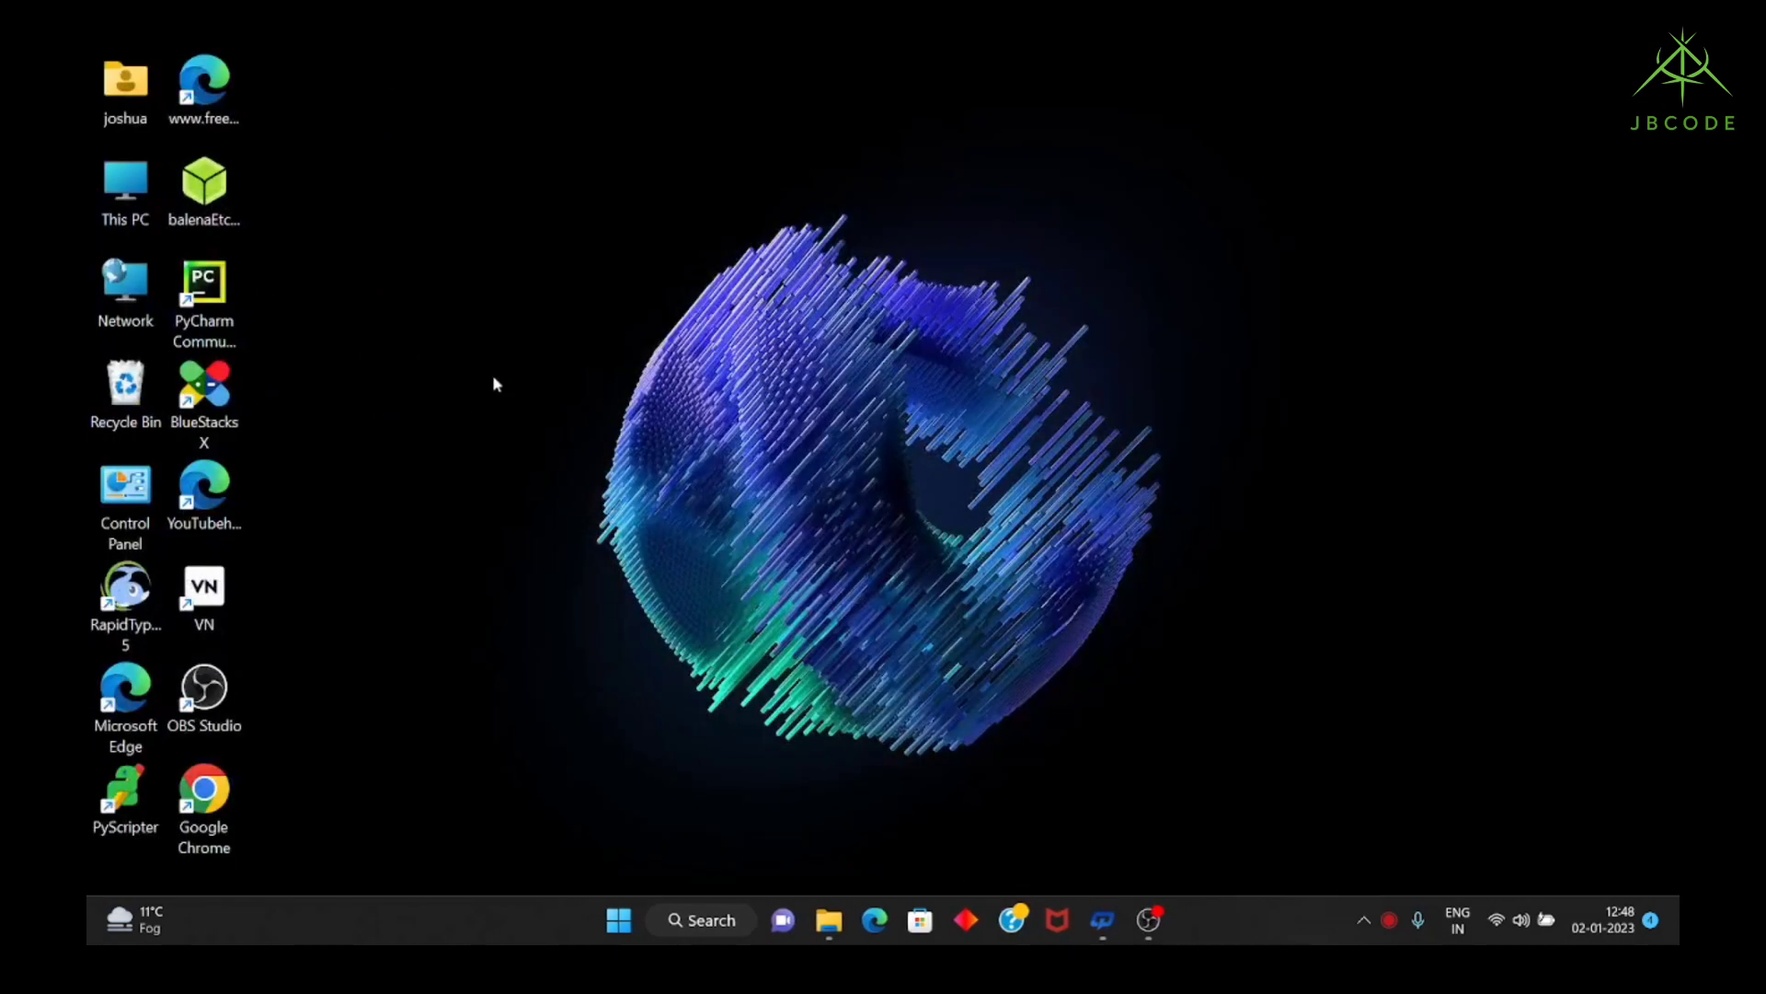
pyautogui.rightClick(657, 705)
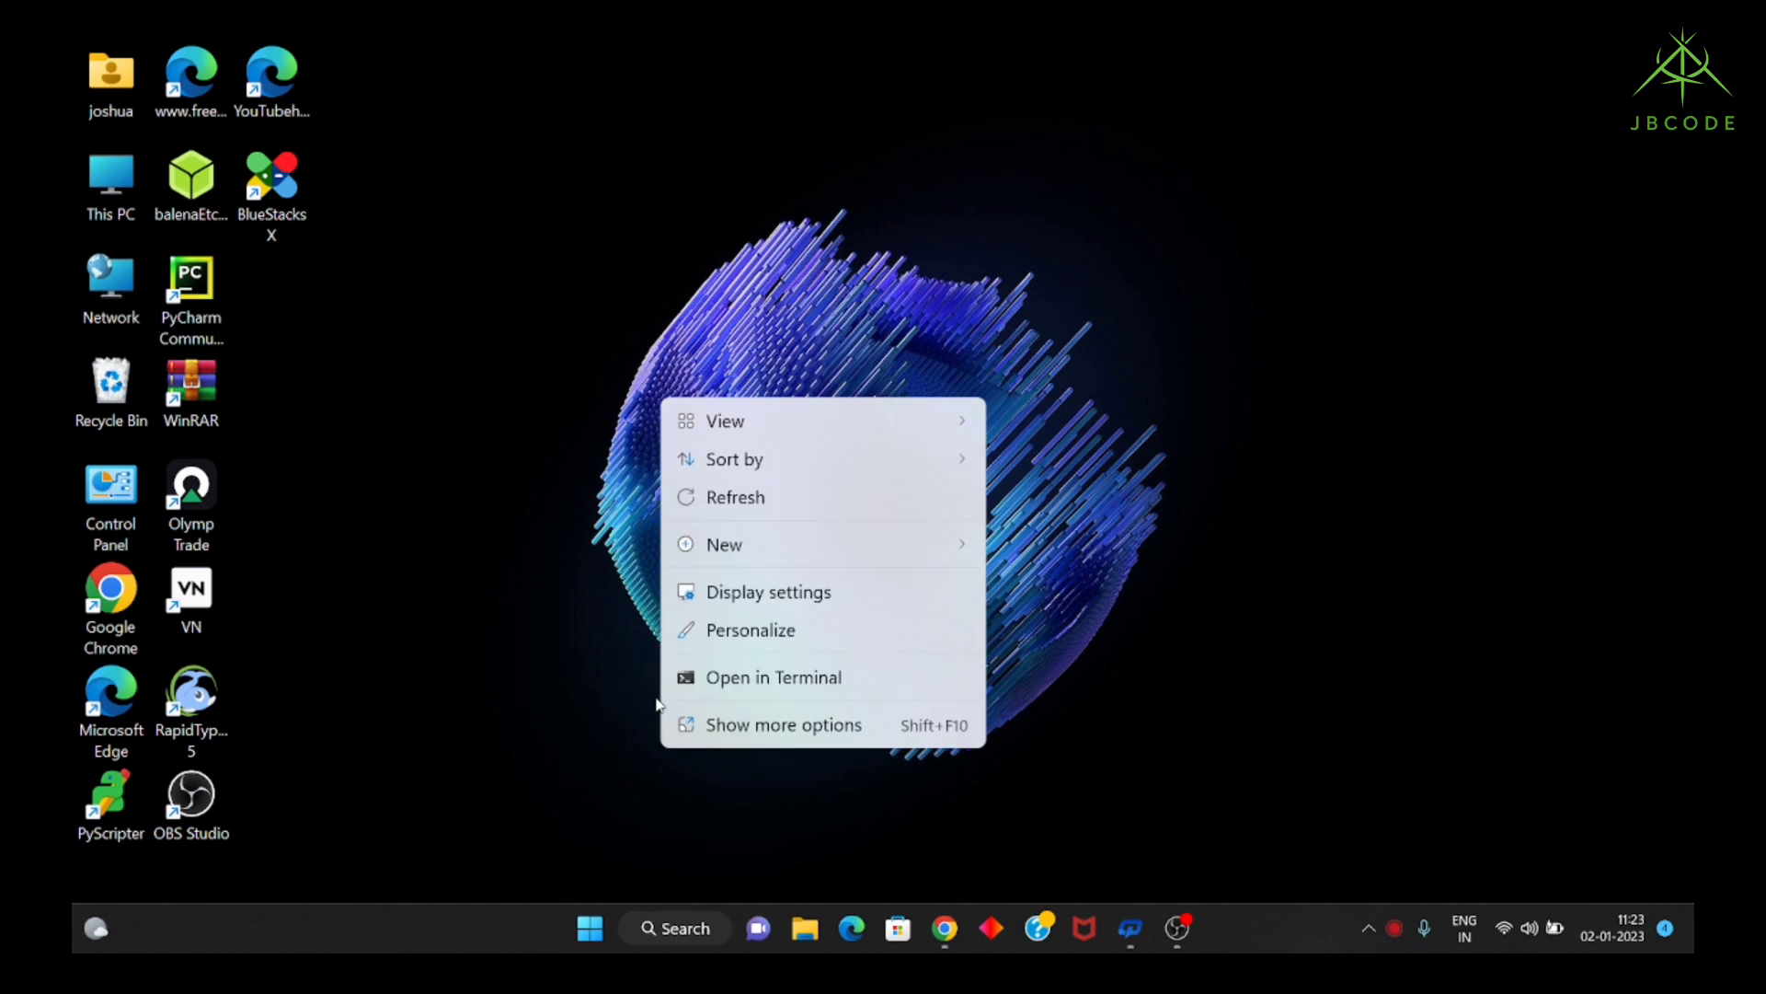
pyautogui.click(699, 497)
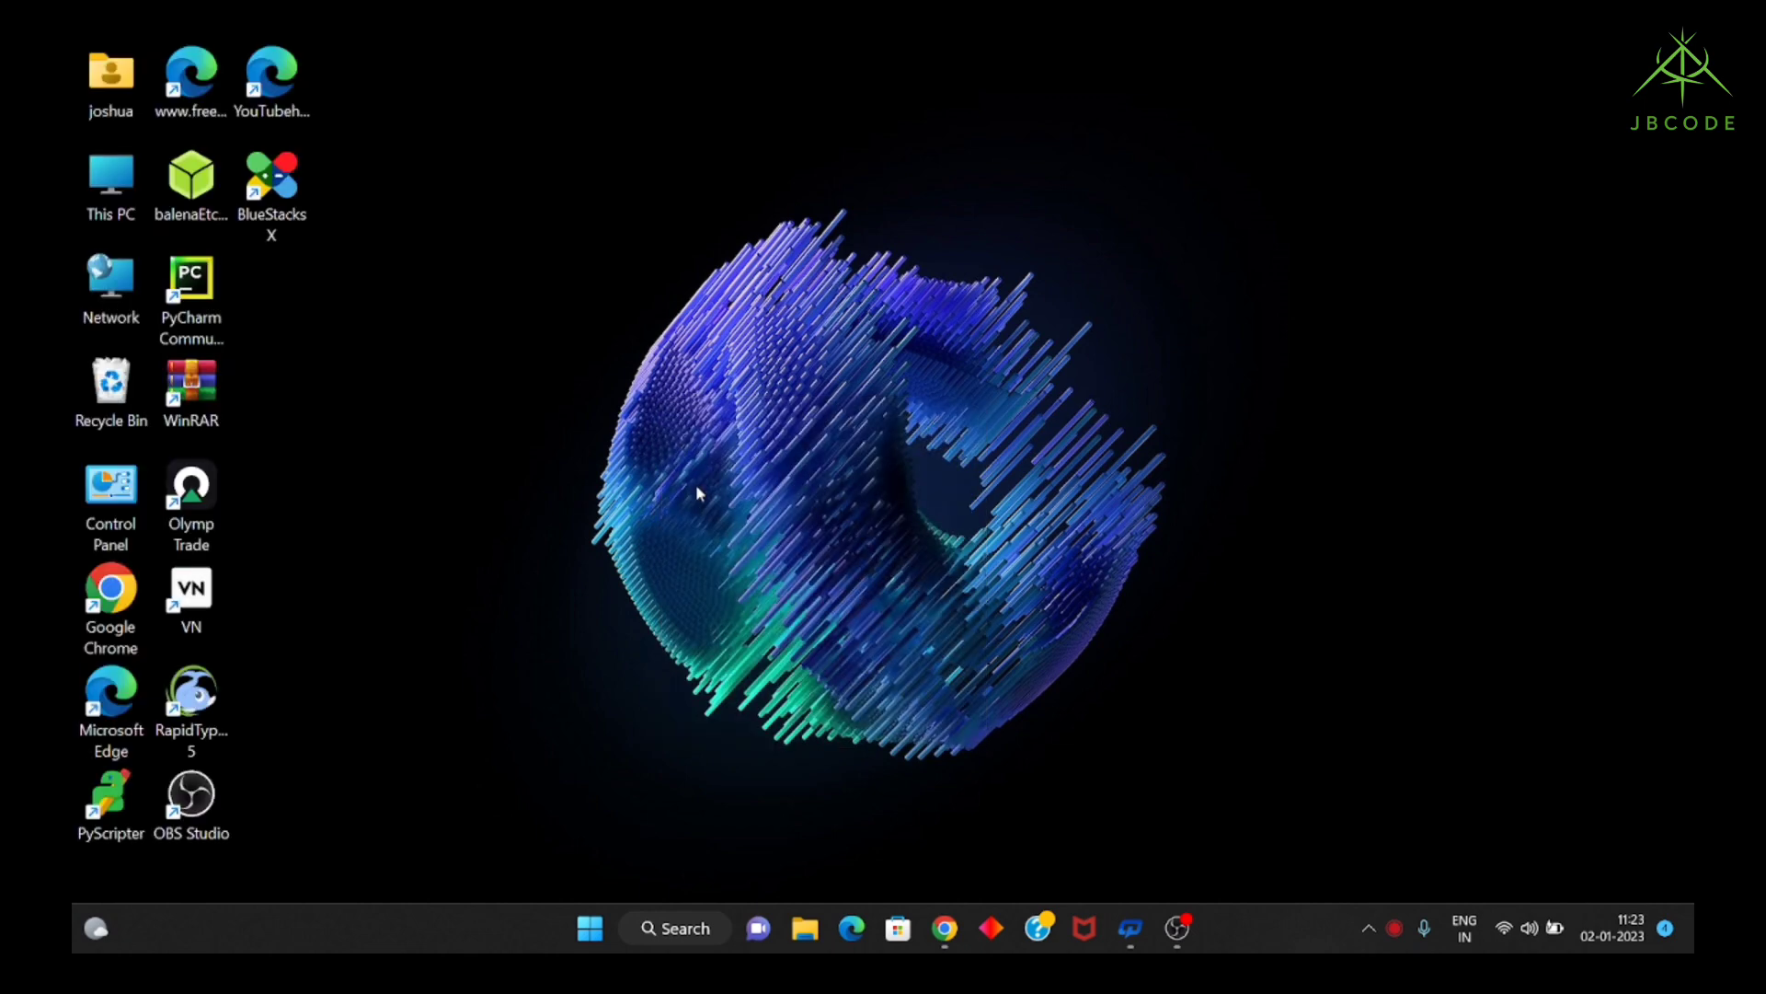
# Open Google Chrome, search for "kali linux", and go to the prebuilt virtual machines downloads on kali.org.
pyautogui.doubleClick(140, 598)
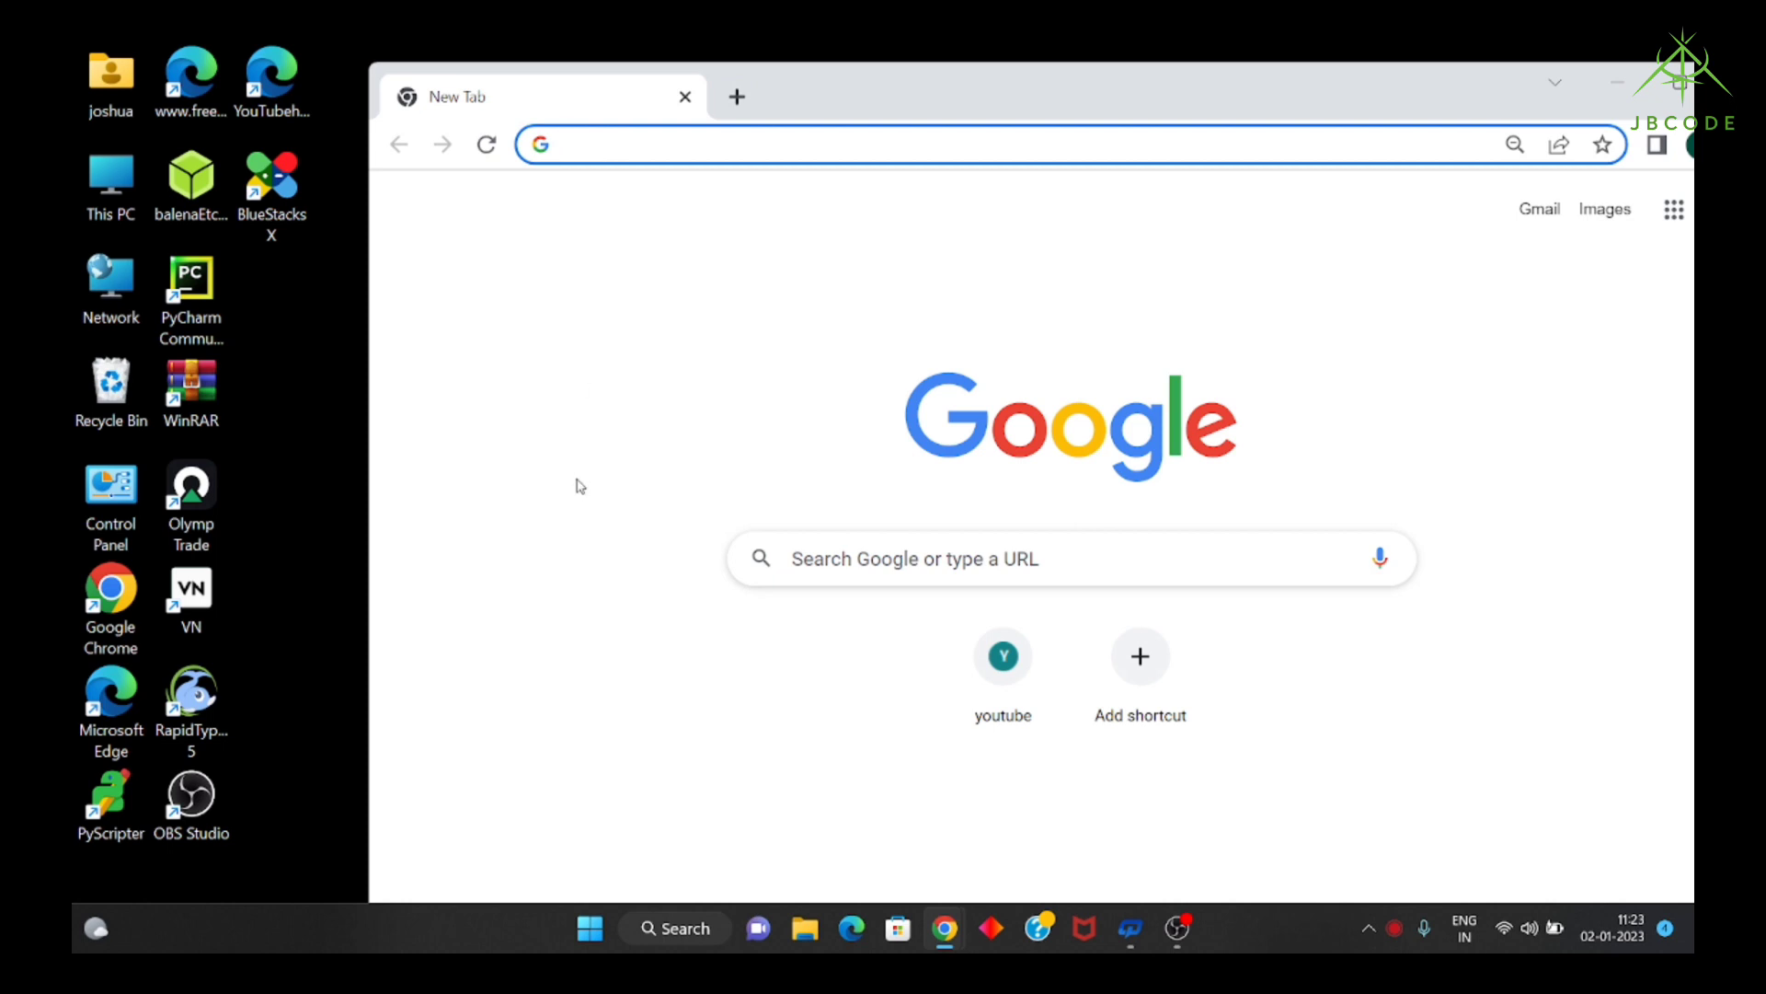
pyautogui.write('kali linux')
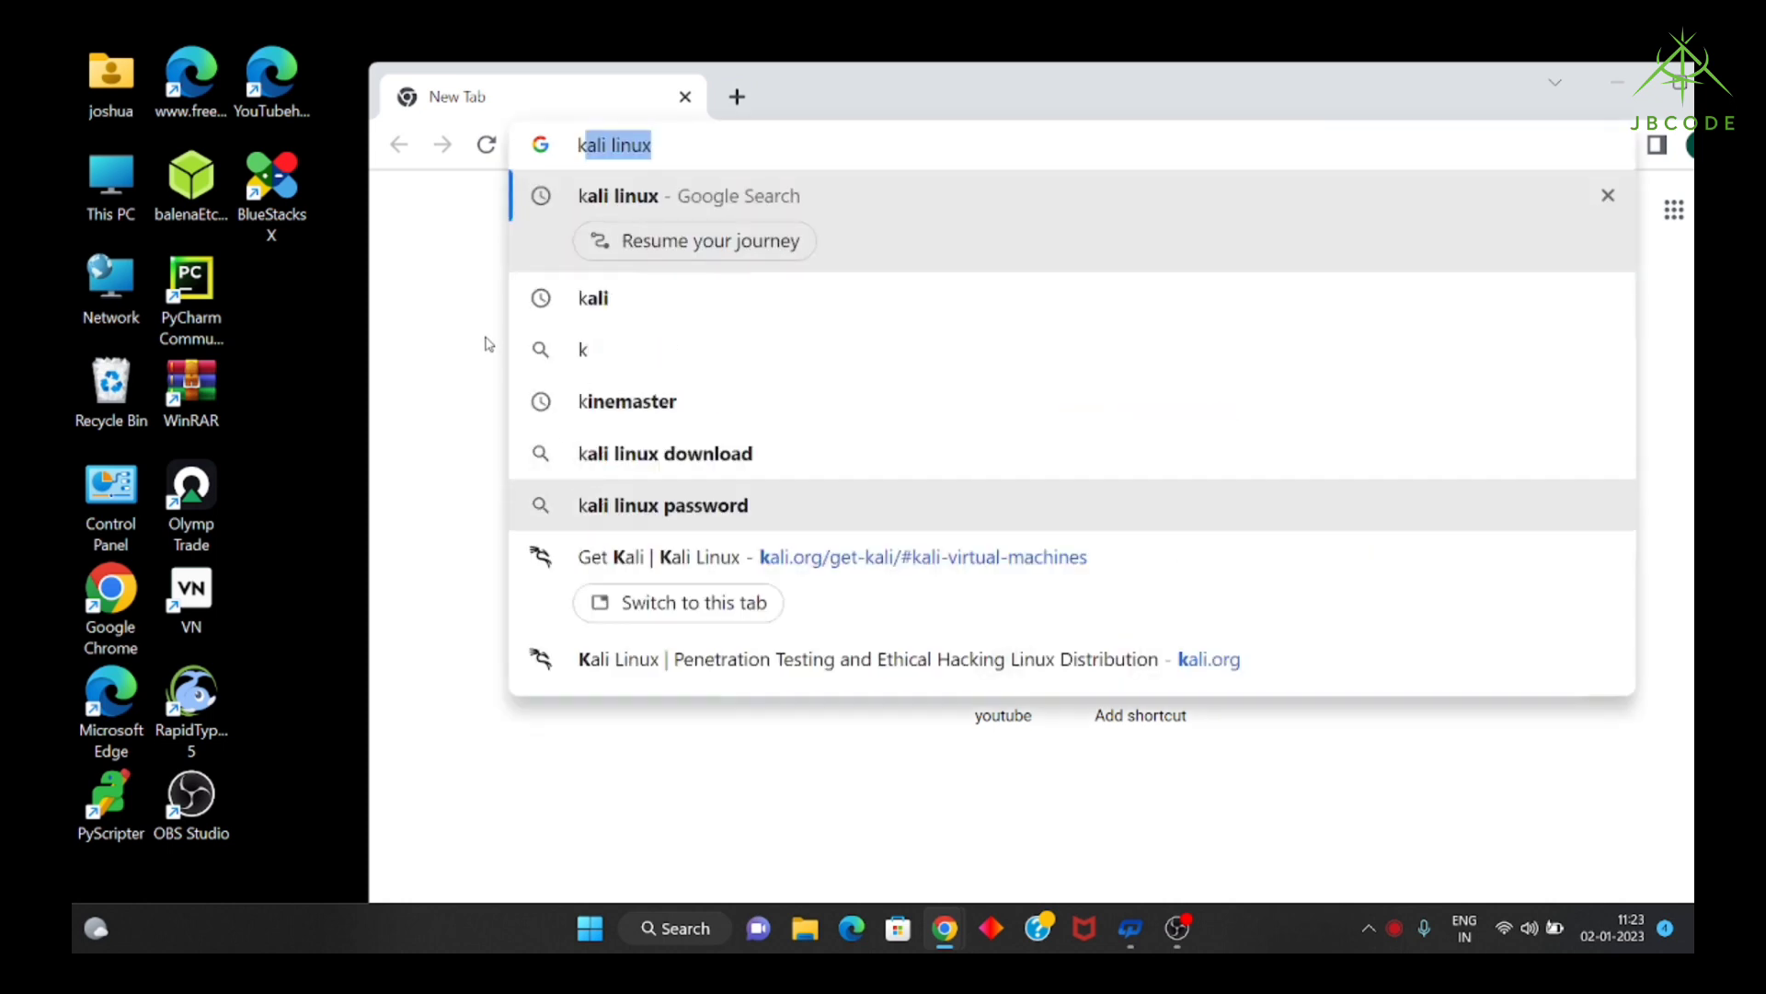
pyautogui.click(624, 211)
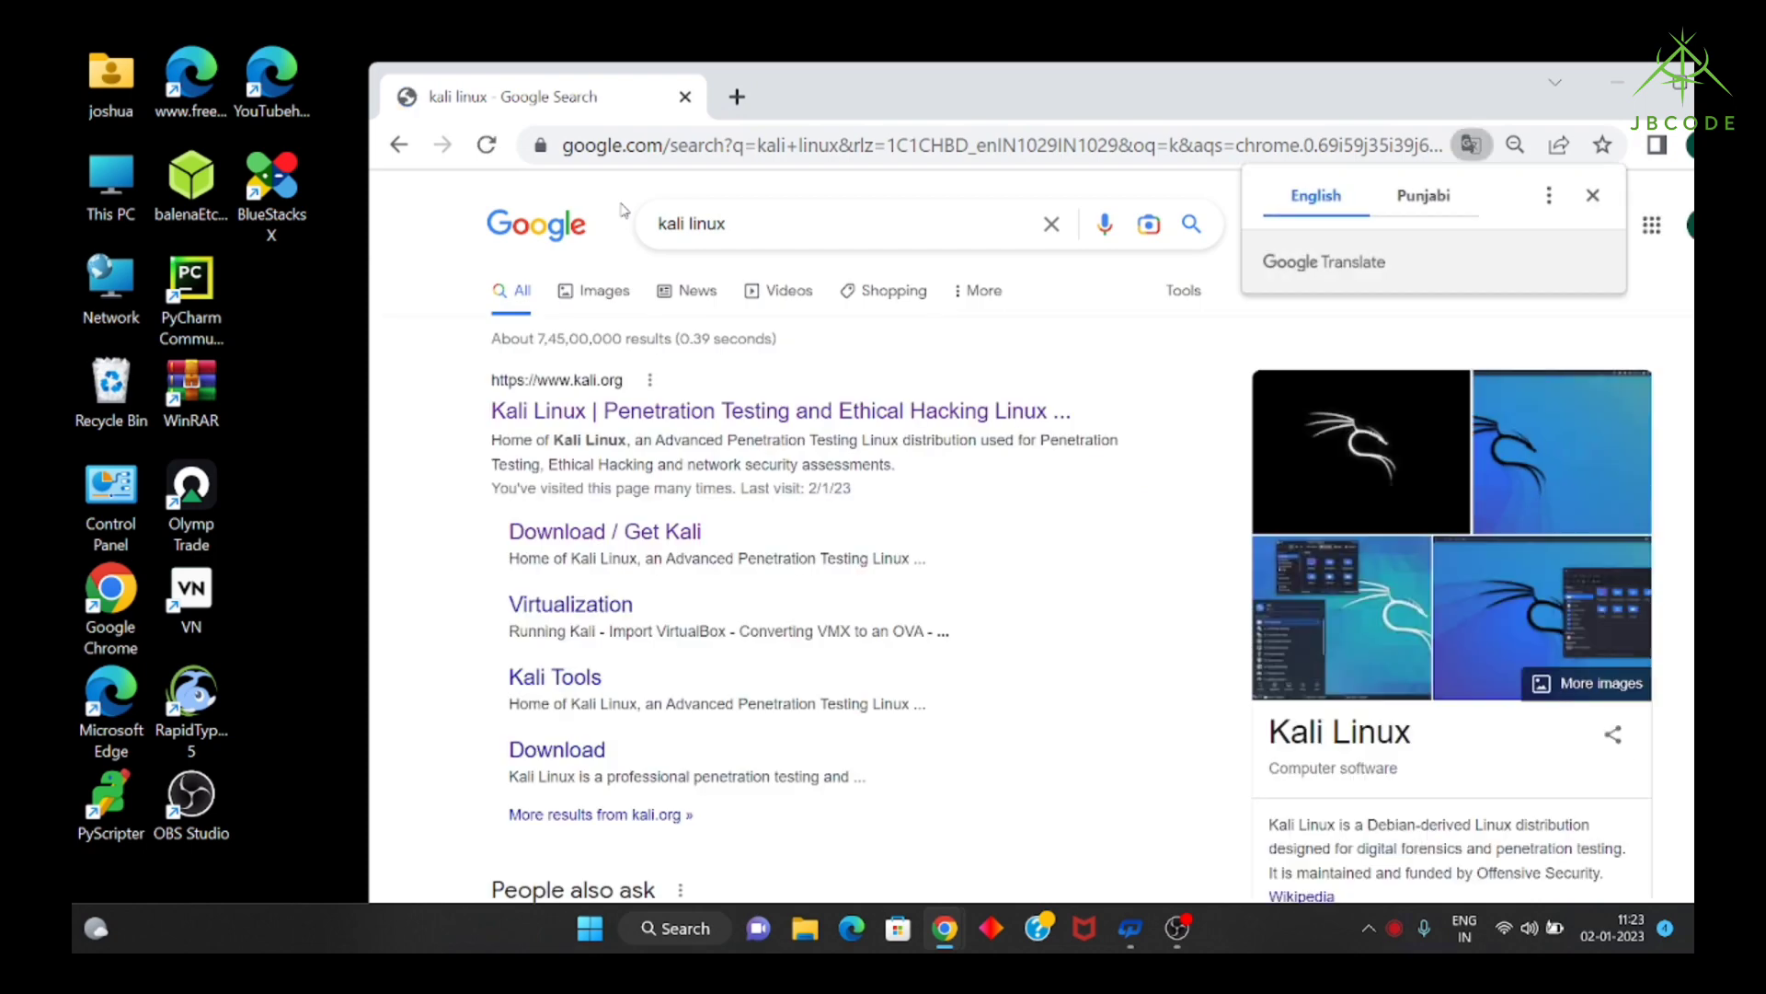
pyautogui.click(635, 419)
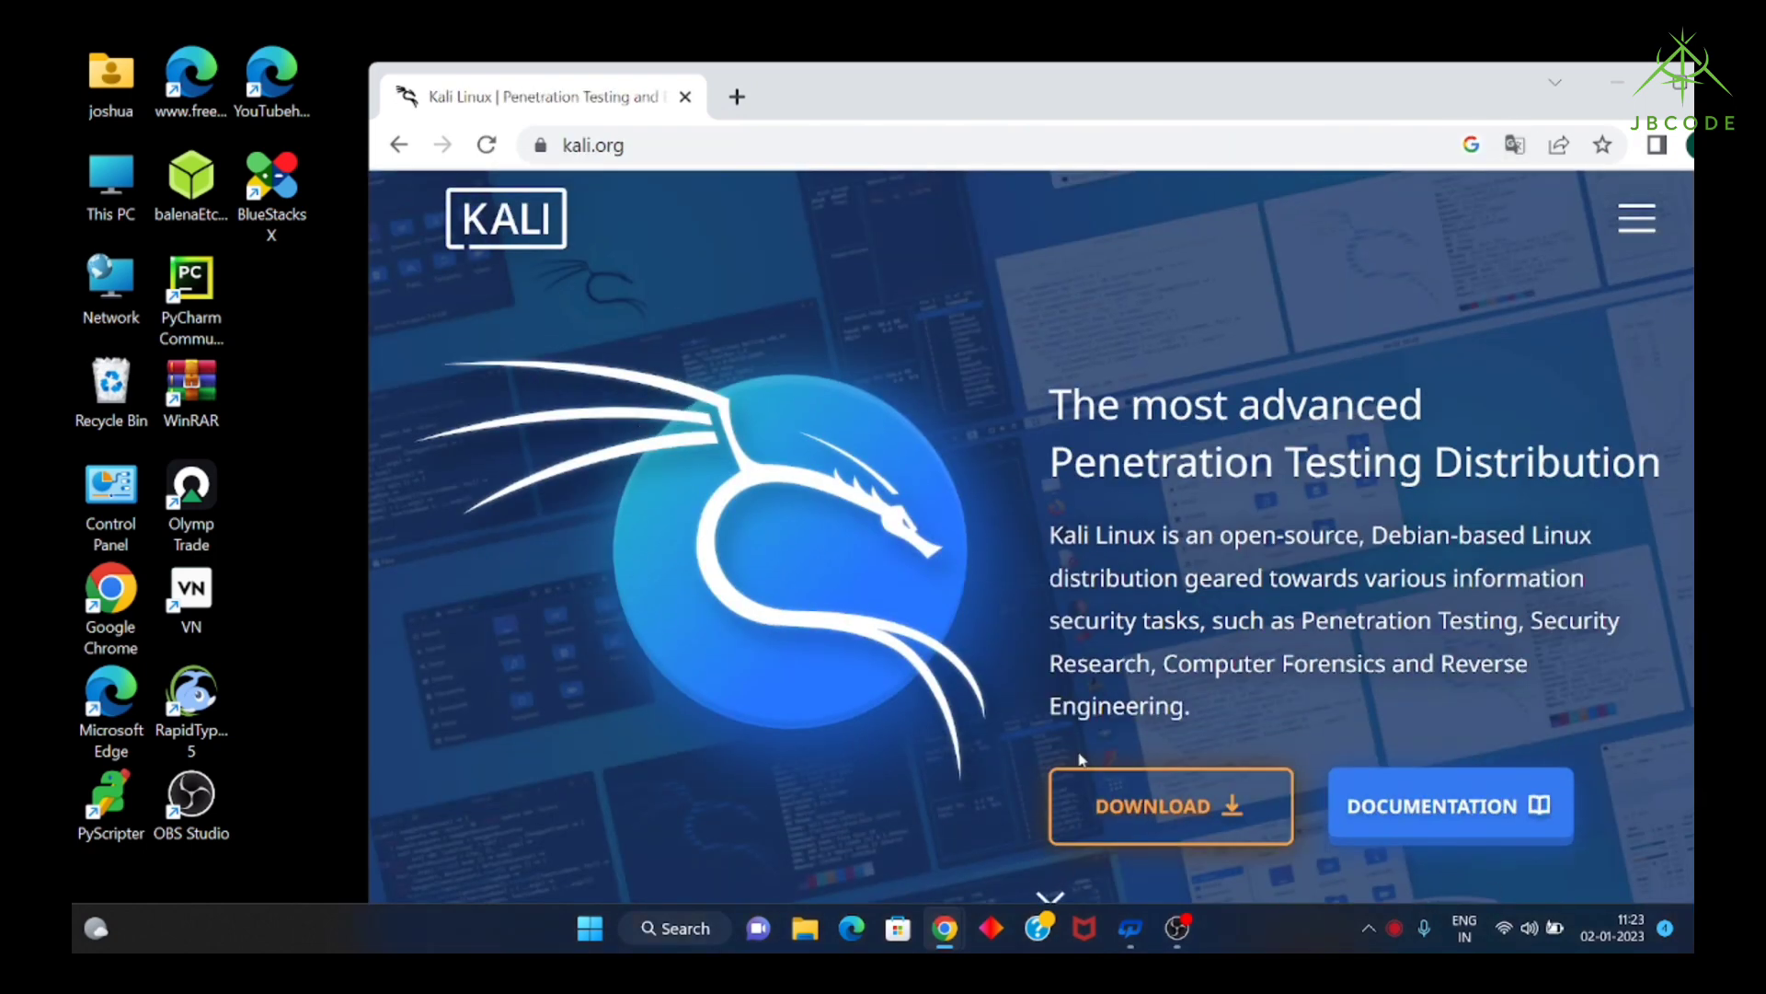
pyautogui.click(1123, 837)
pyautogui.click(1240, 619)
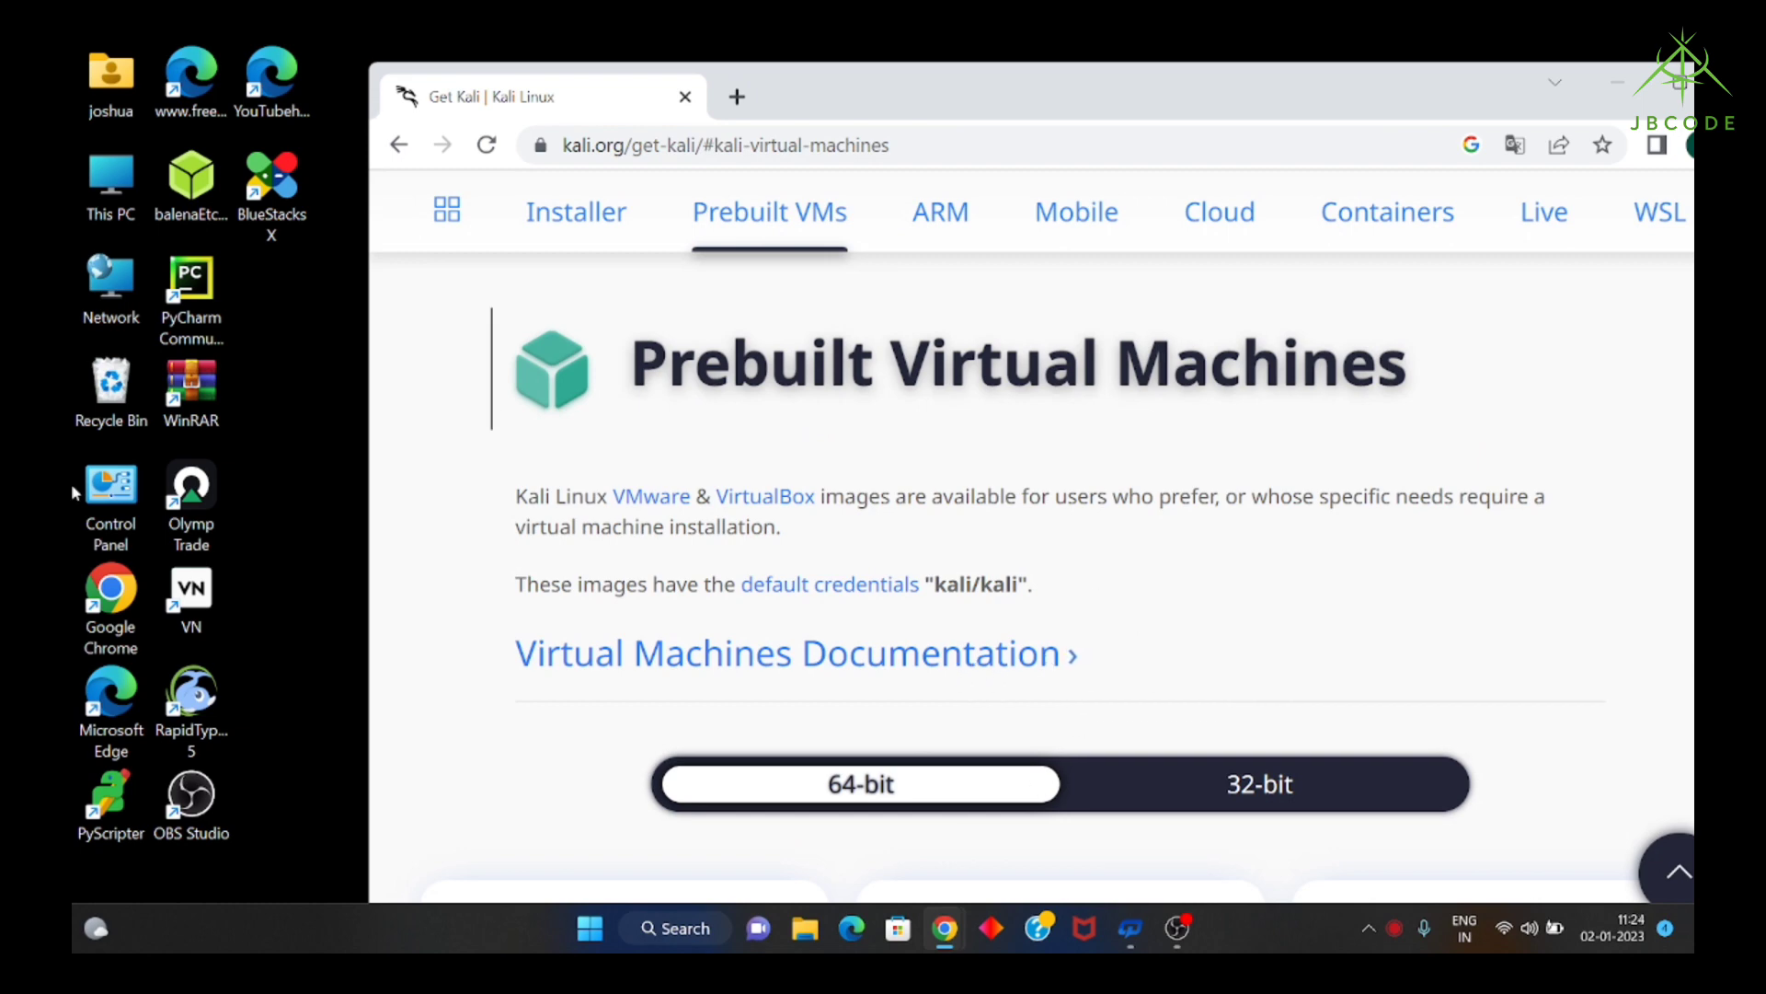
# Look up "about" in Windows Settings, check the system type under About your PC, and close Settings.
pyautogui.click(590, 928)
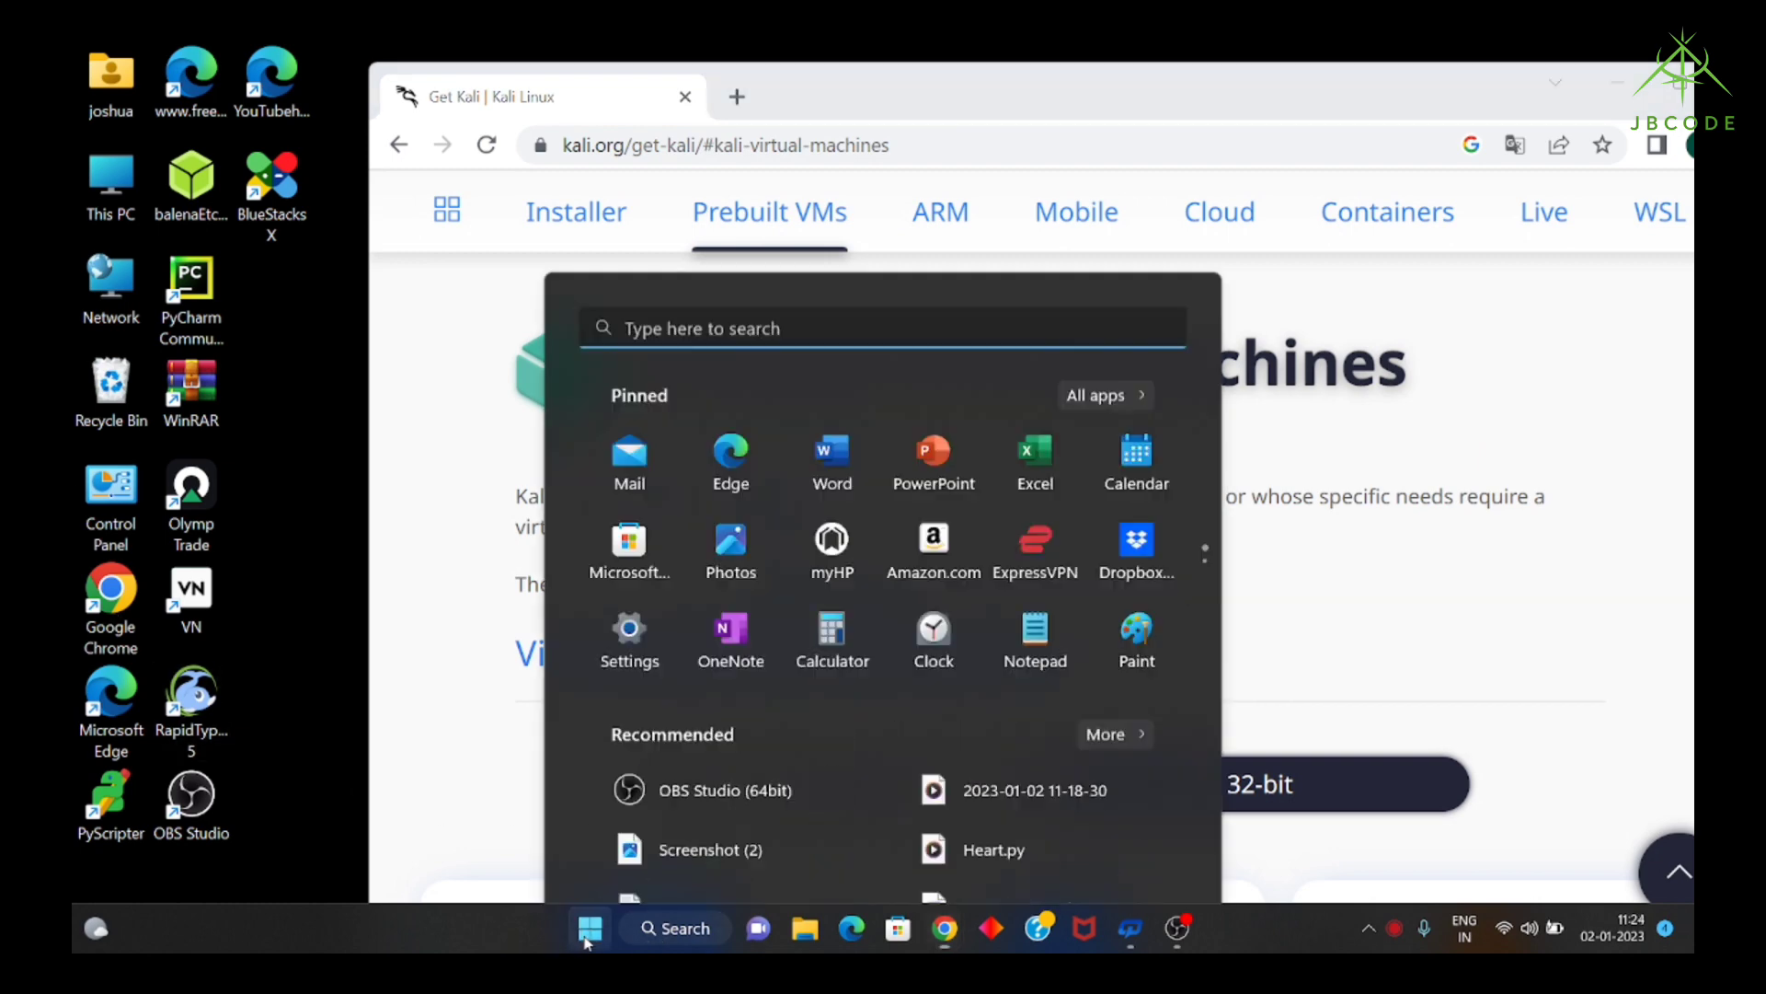
pyautogui.click(631, 481)
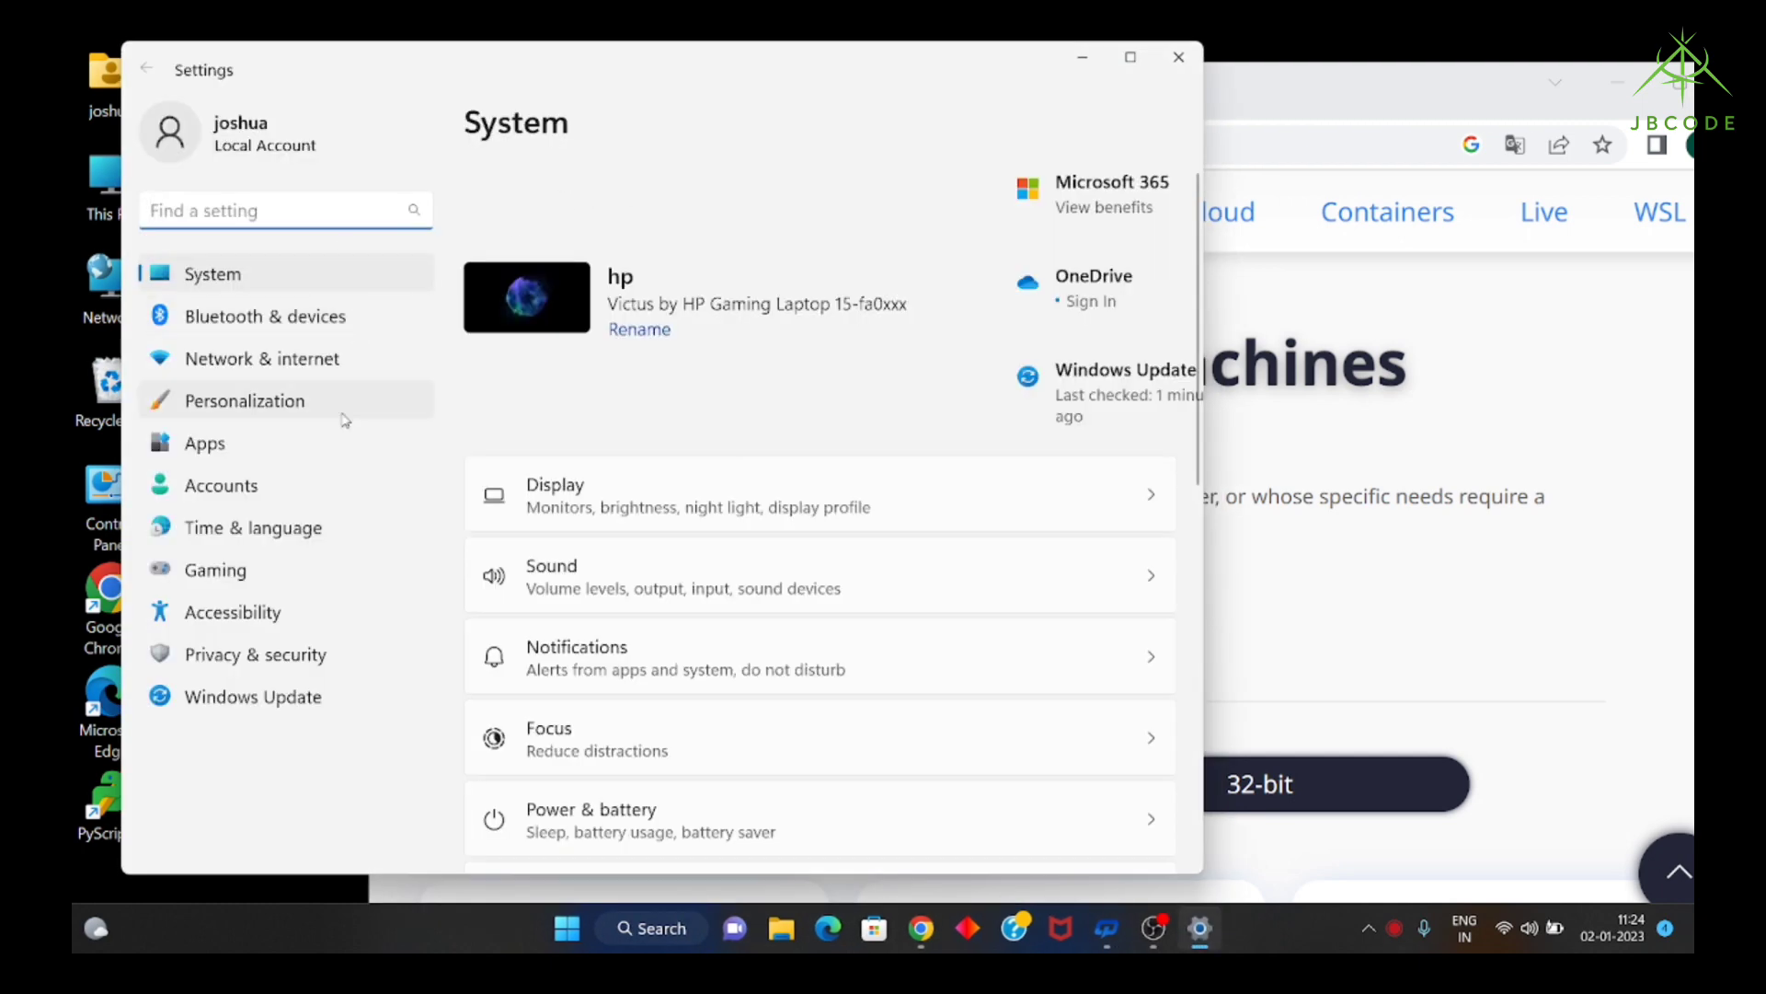
pyautogui.write('abo')
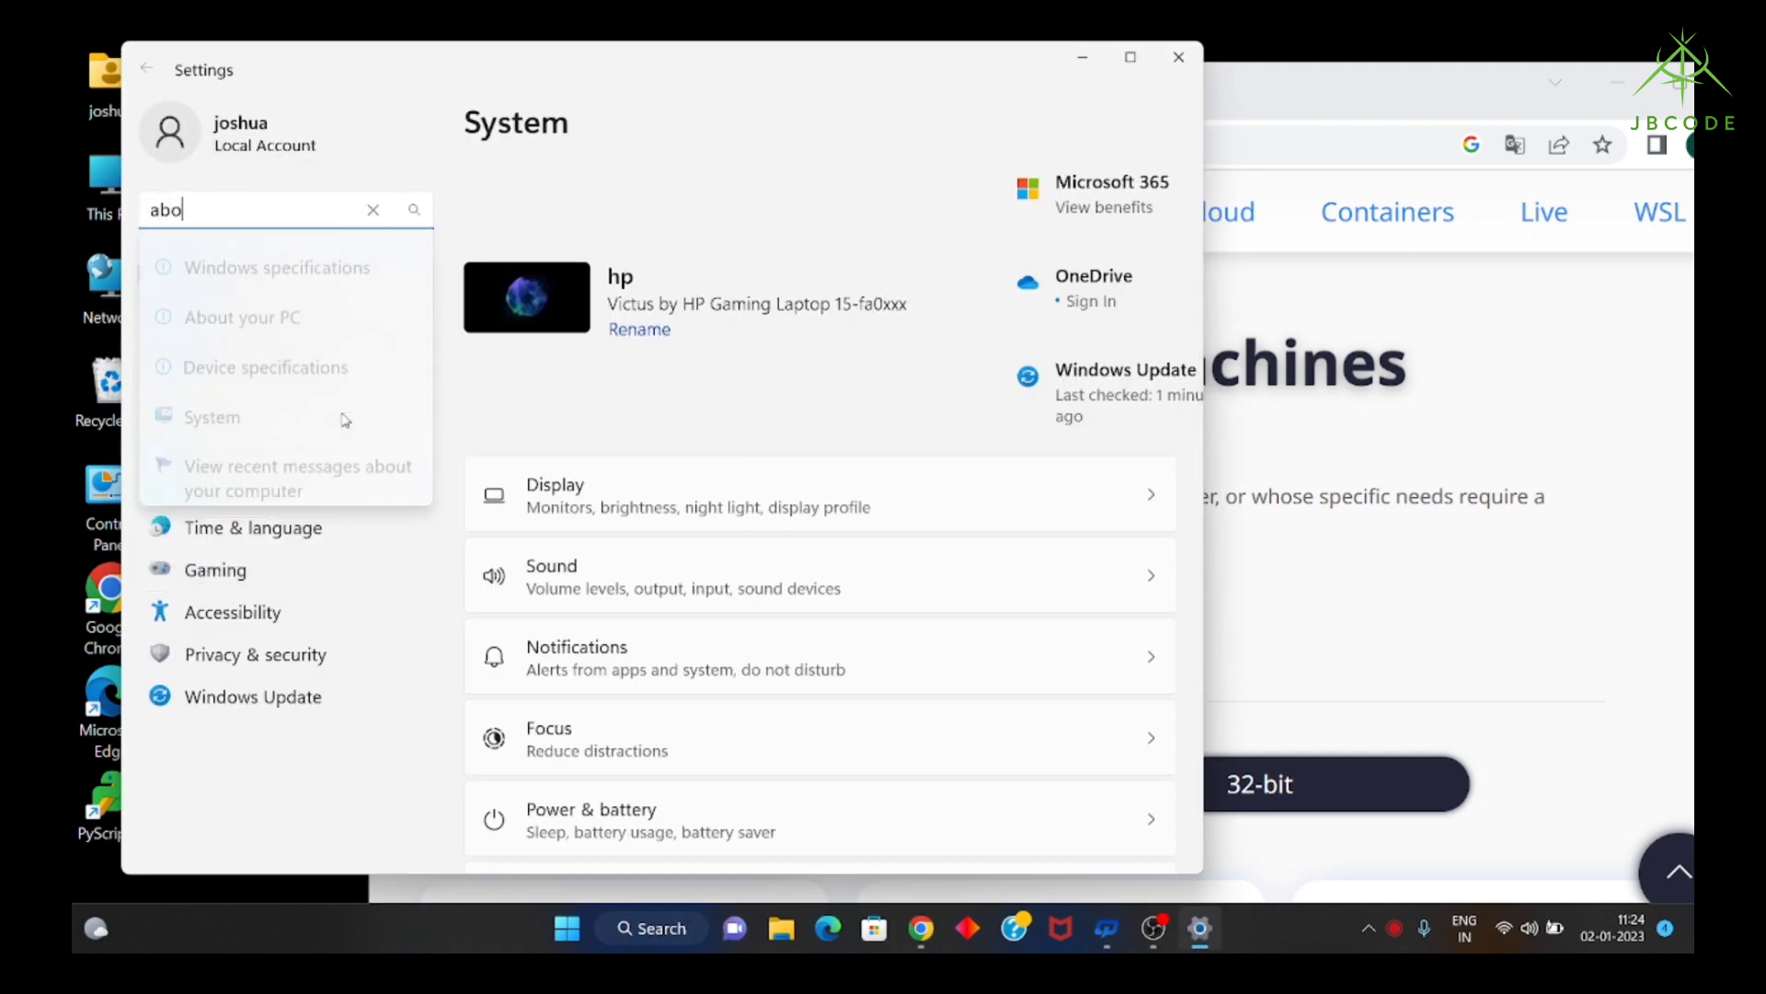
pyautogui.write('ut')
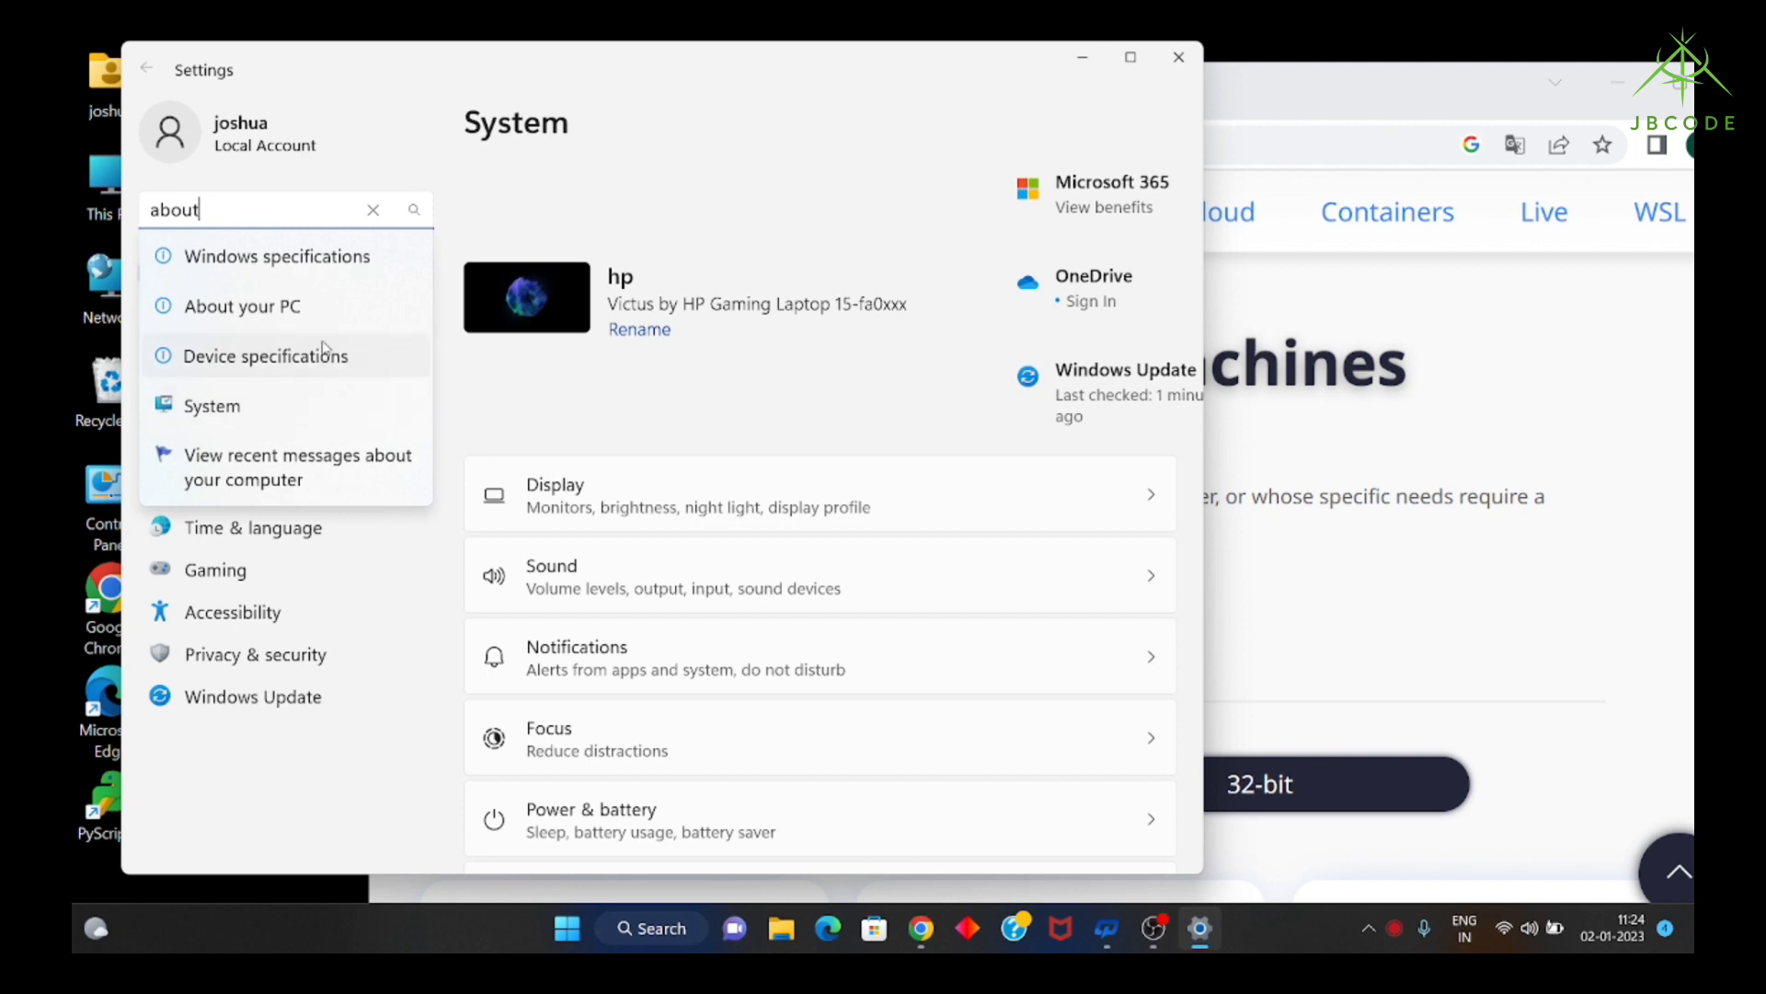
pyautogui.click(267, 315)
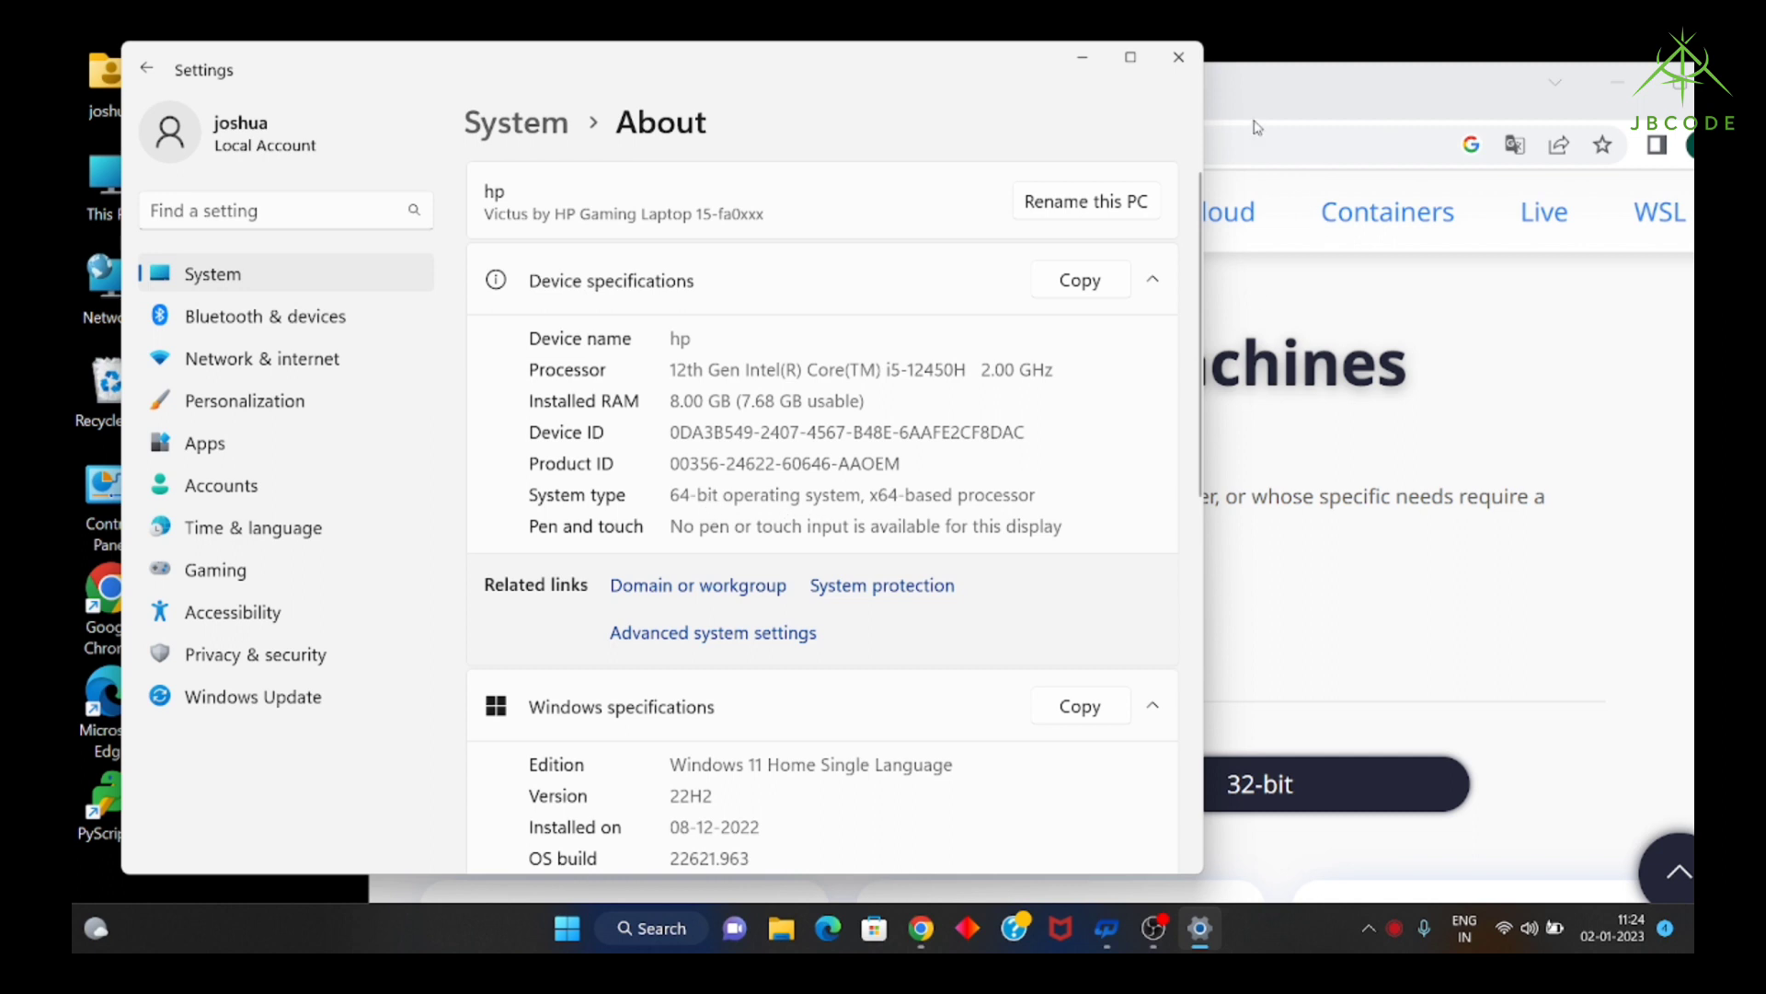
pyautogui.click(1178, 57)
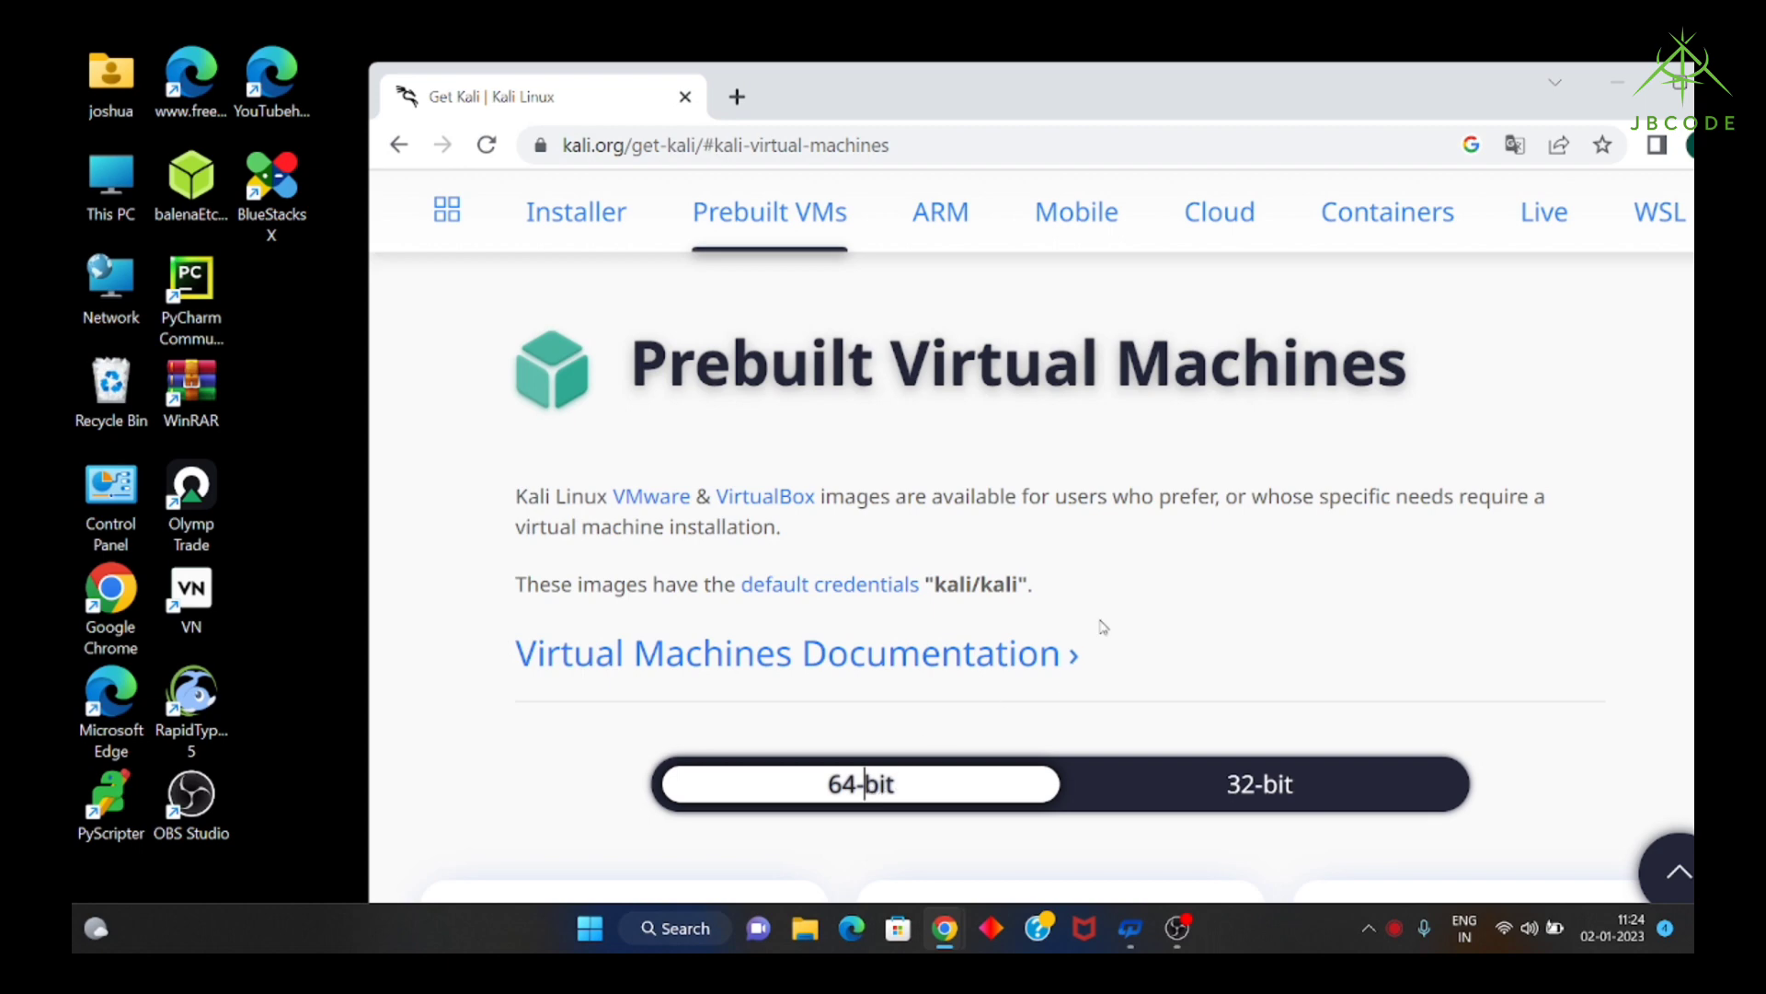
# Download the 64-bit VirtualBox image of Kali Linux as kali-linux-2022.4-virtualbox-amd64 into Downloads, and maximize the browser window.
pyautogui.scroll(-3, 1188, 563)
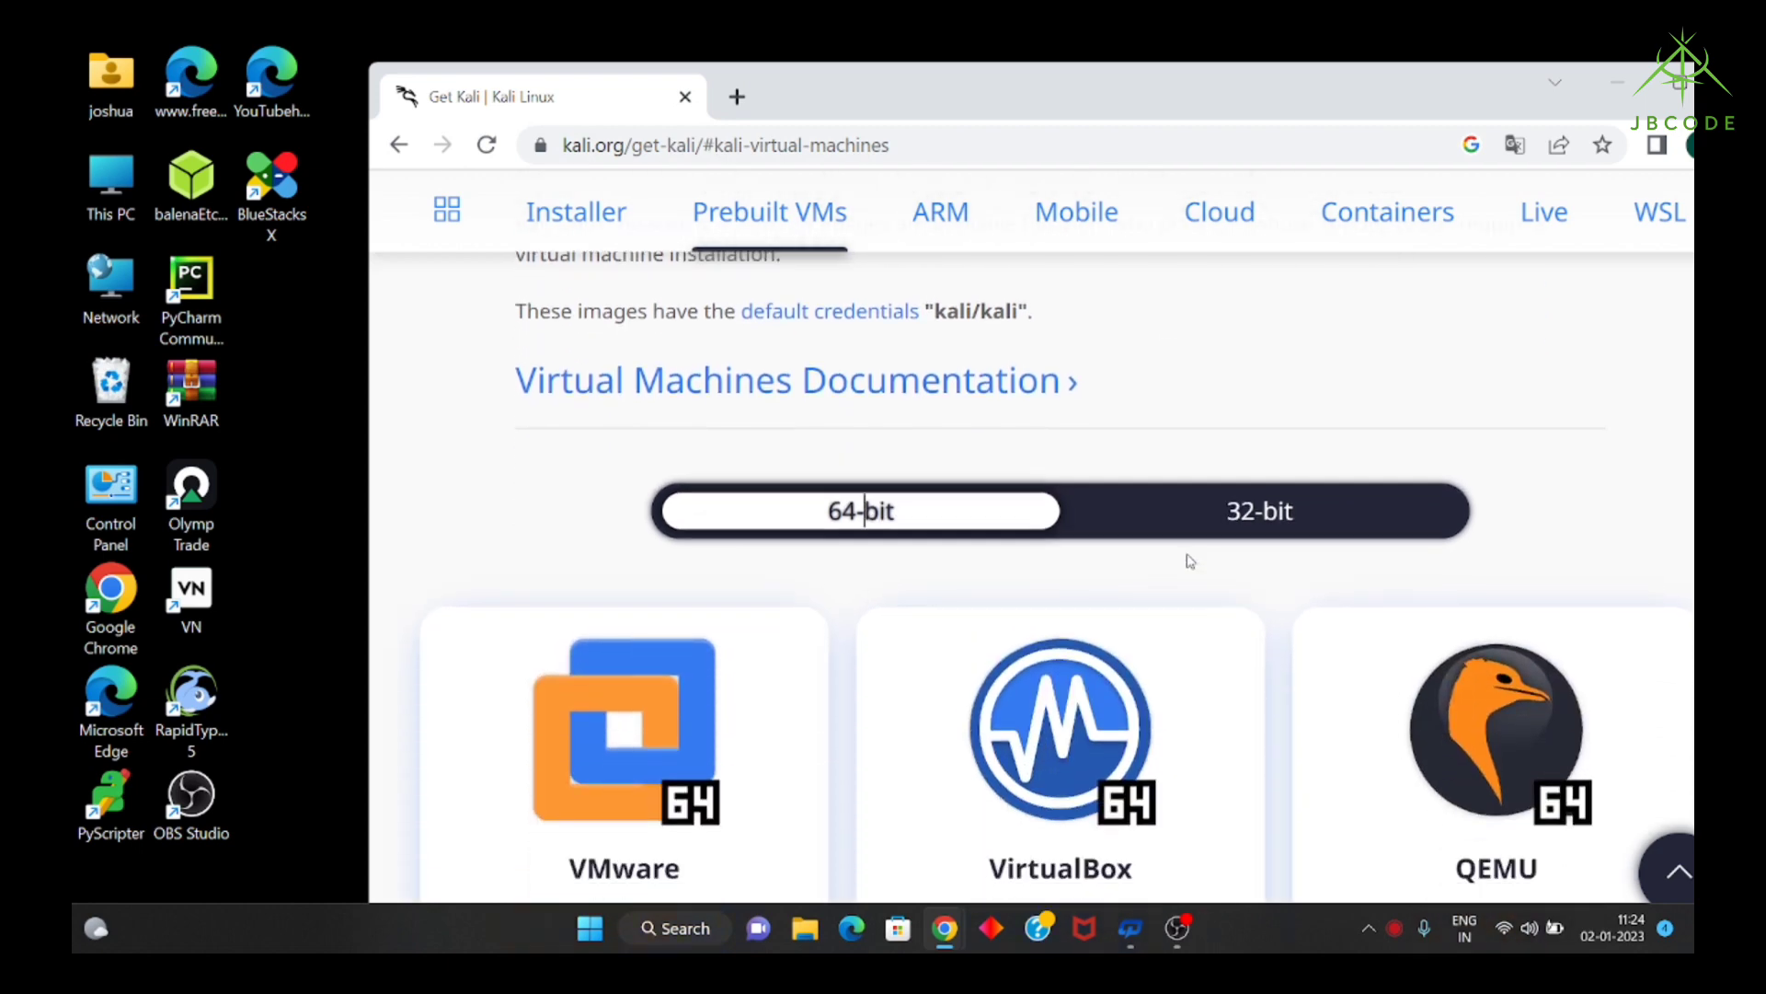
pyautogui.scroll(-2, 1189, 560)
pyautogui.scroll(-2, 1188, 563)
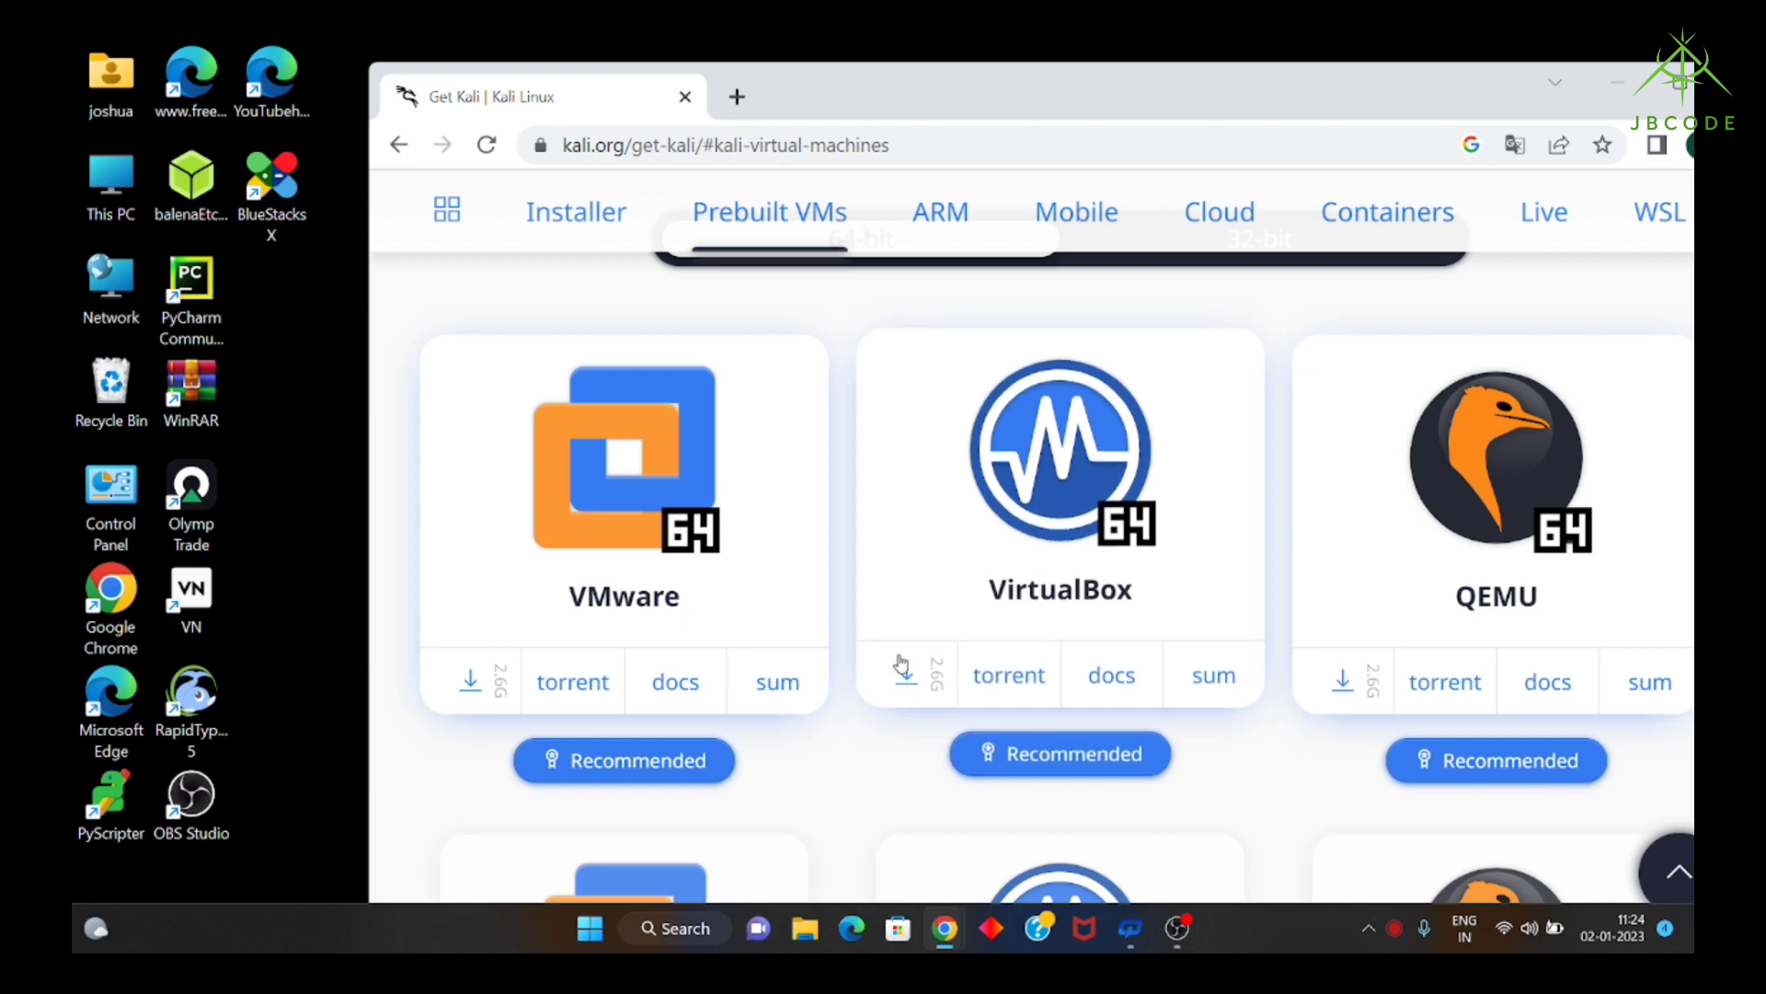
pyautogui.click(901, 683)
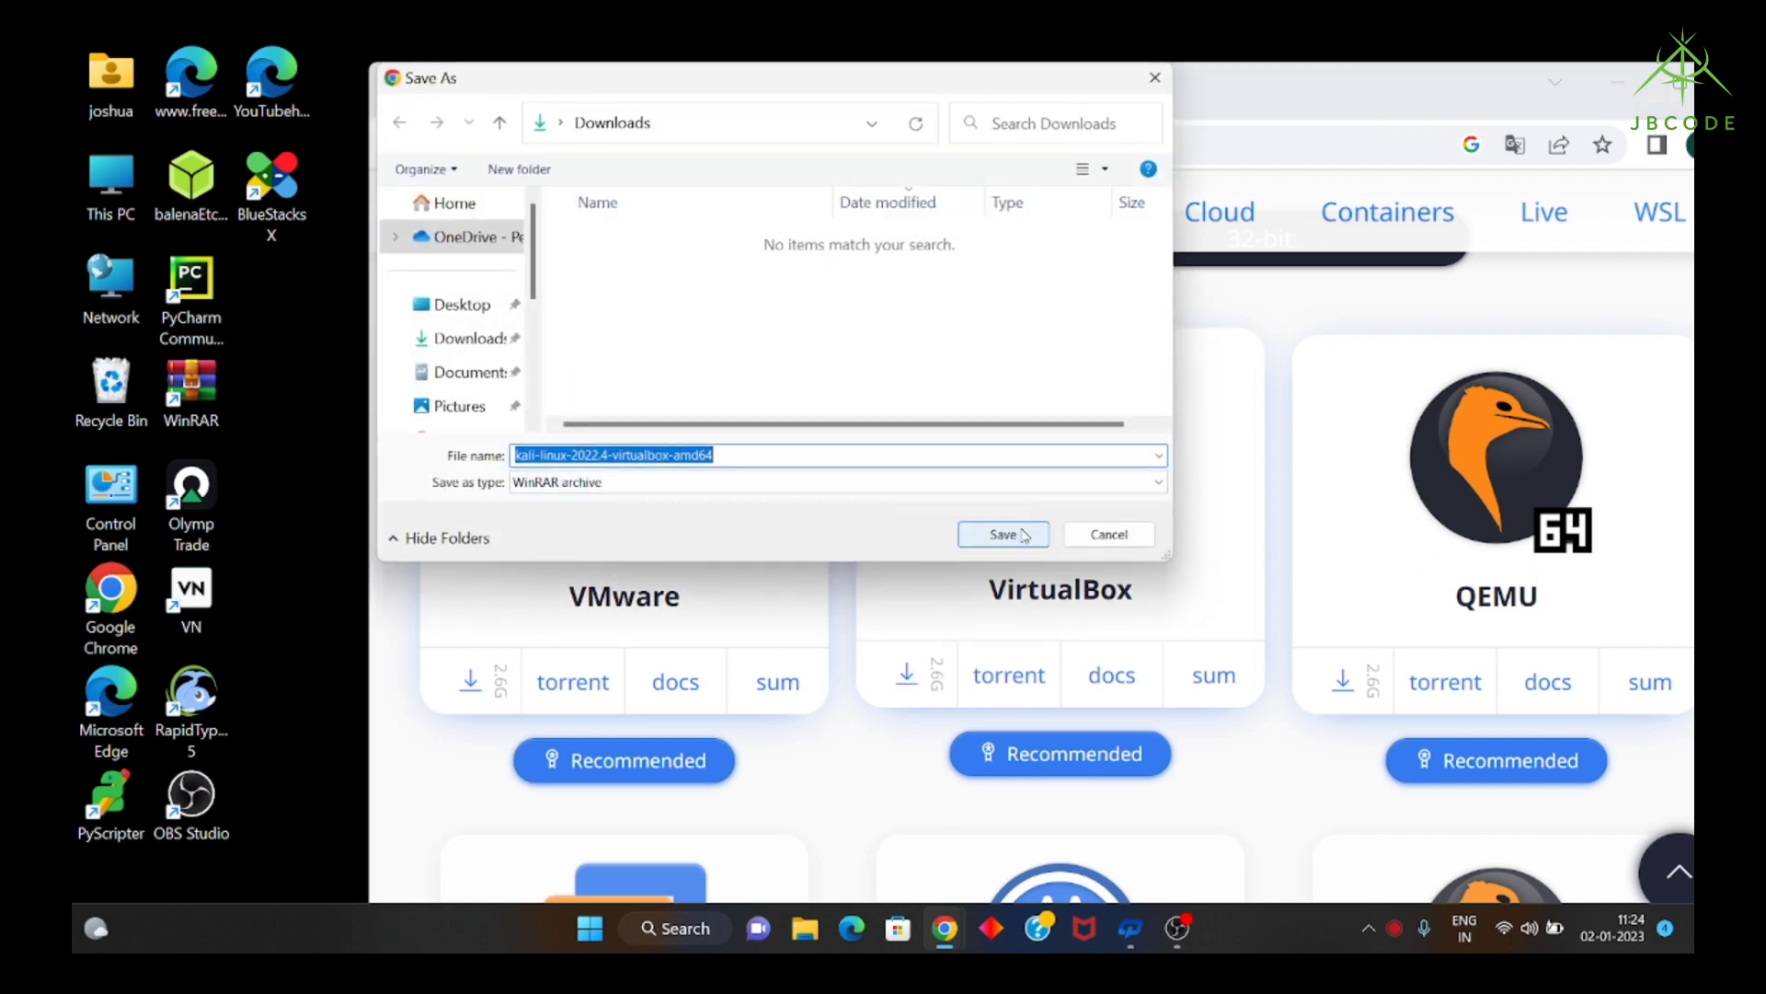
pyautogui.click(1003, 535)
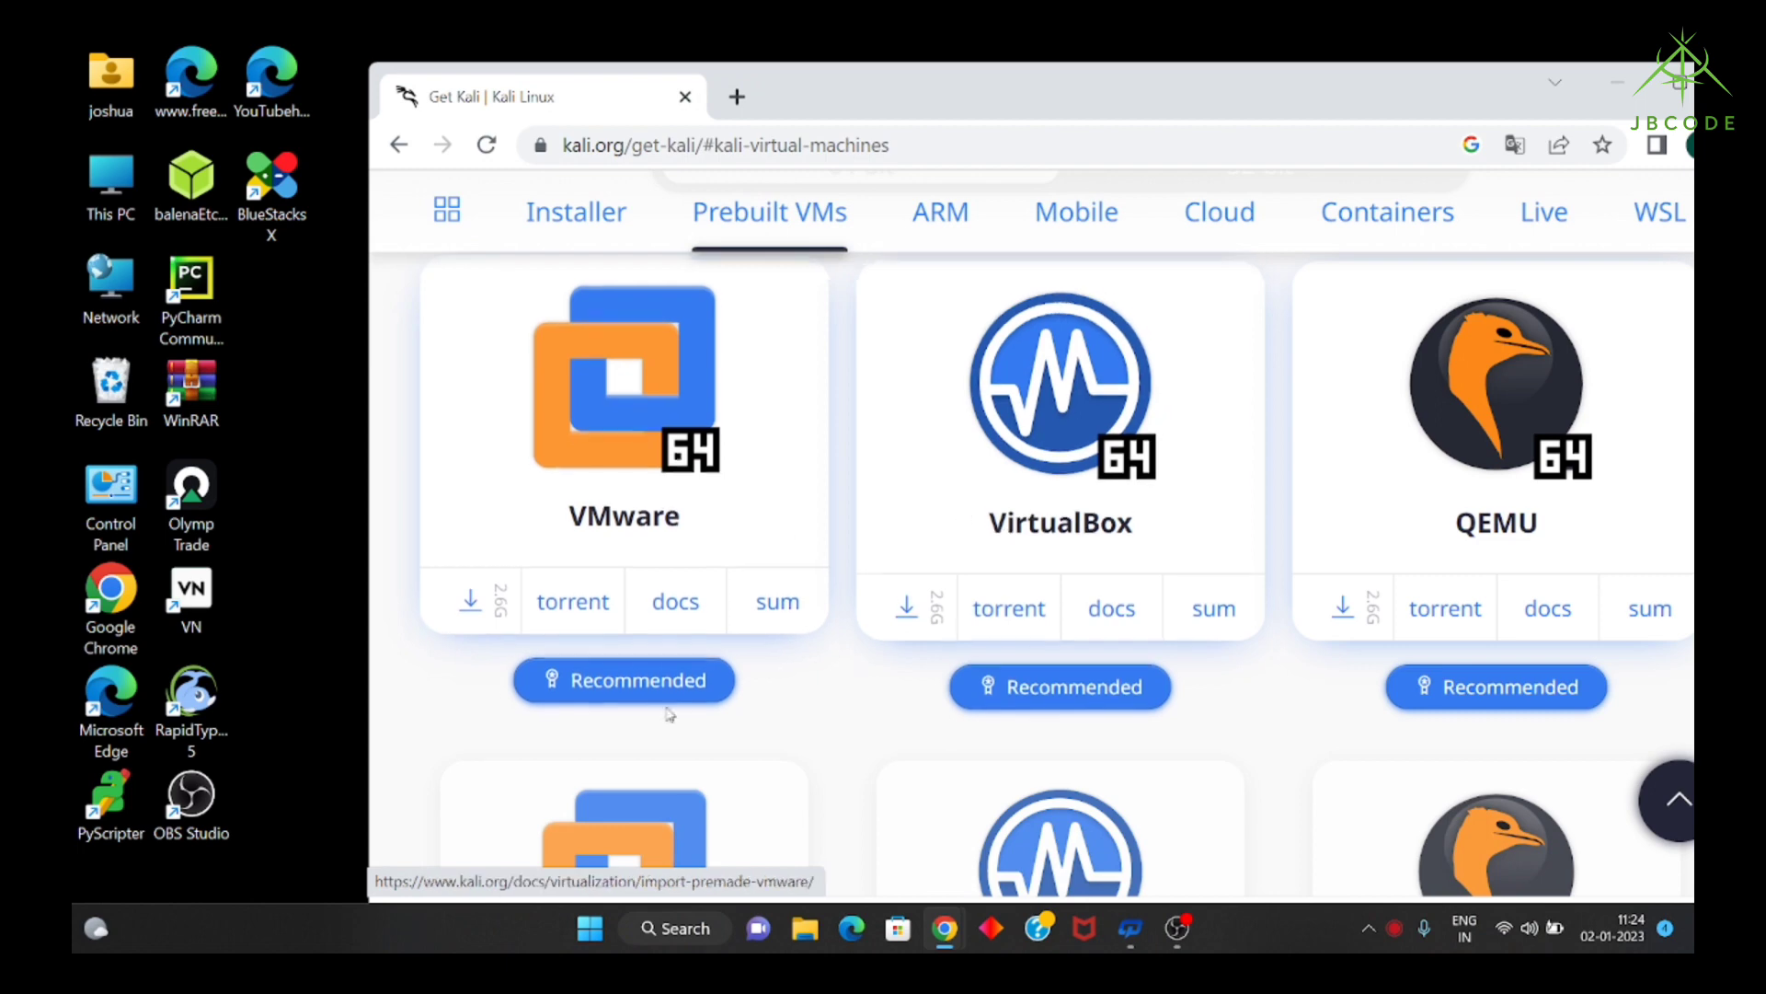
pyautogui.click(1661, 82)
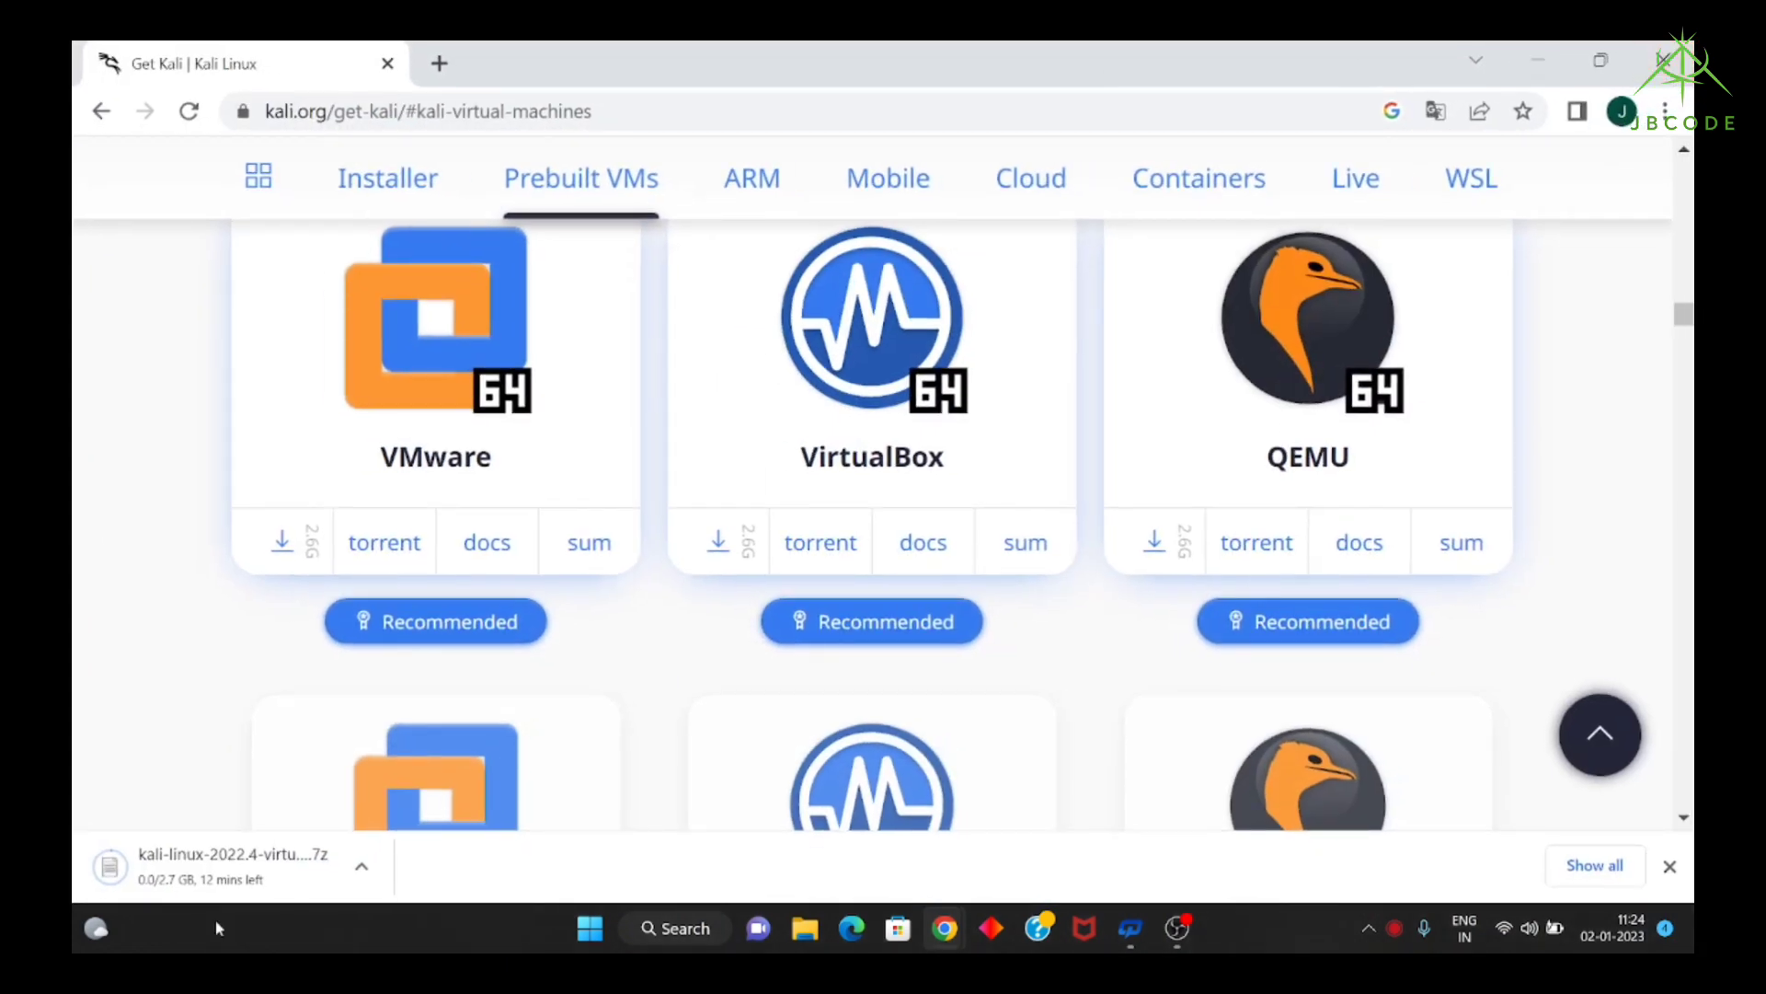
# Show the in-progress Kali Linux download in its folder and close that folder window.
pyautogui.click(361, 866)
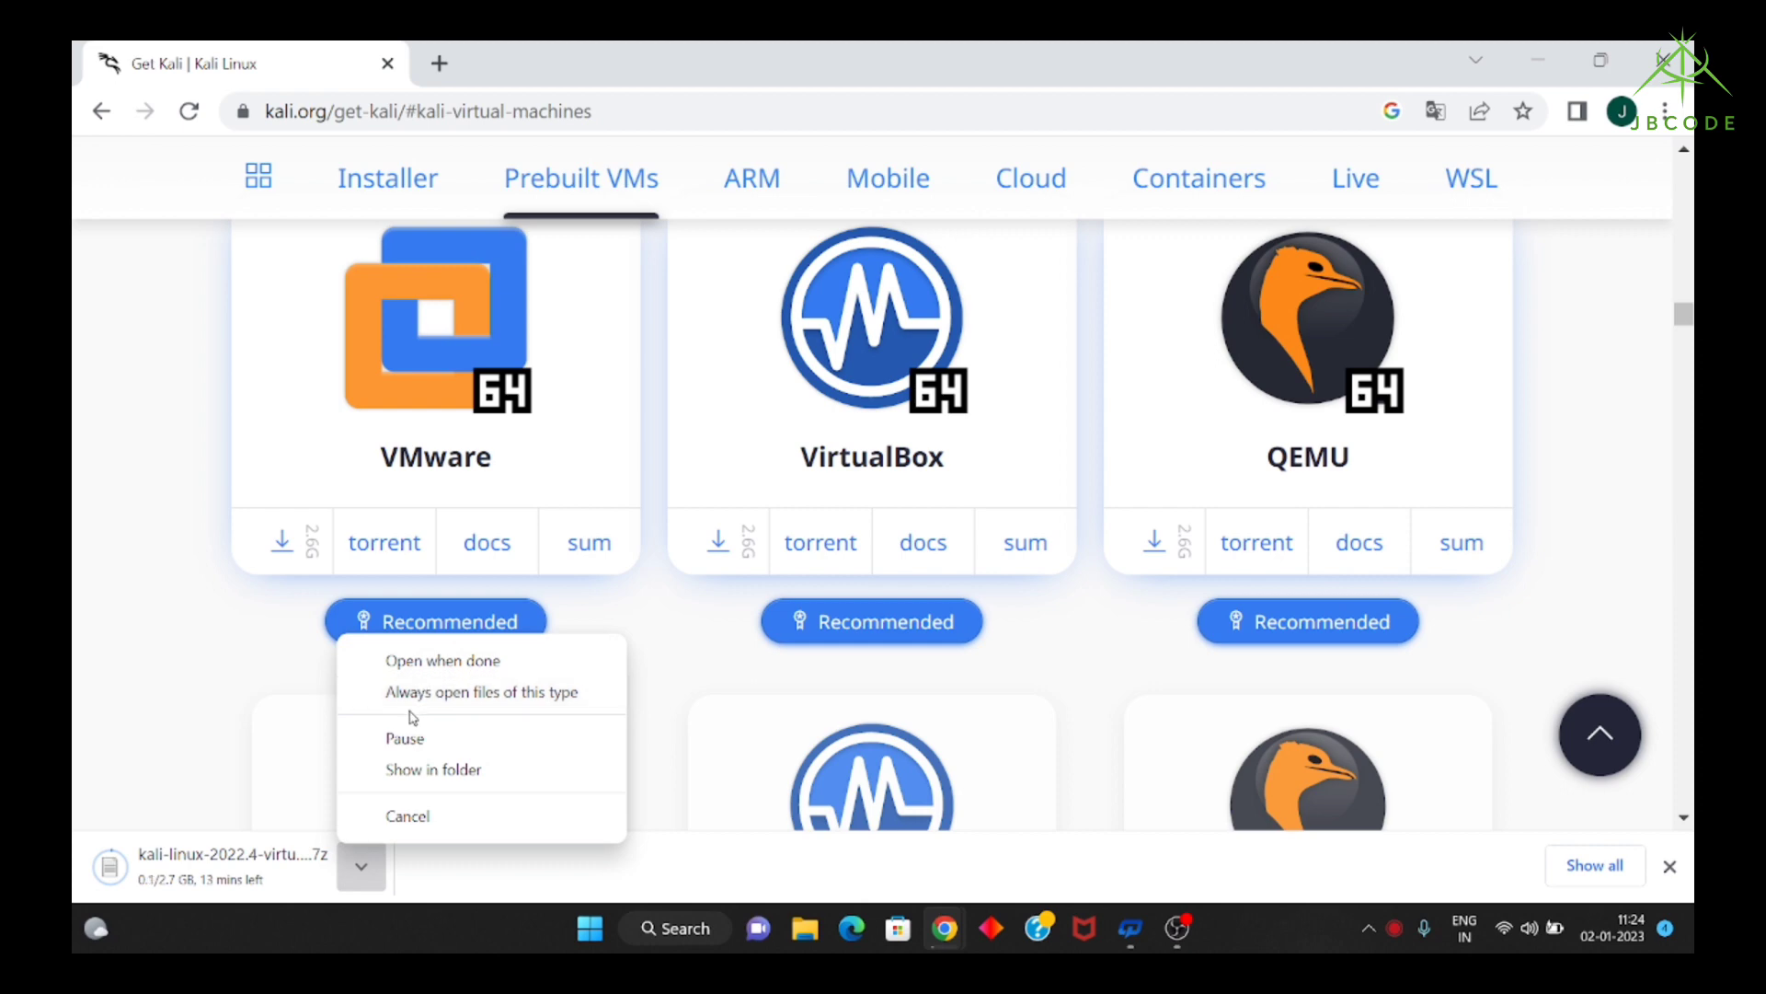
pyautogui.click(414, 769)
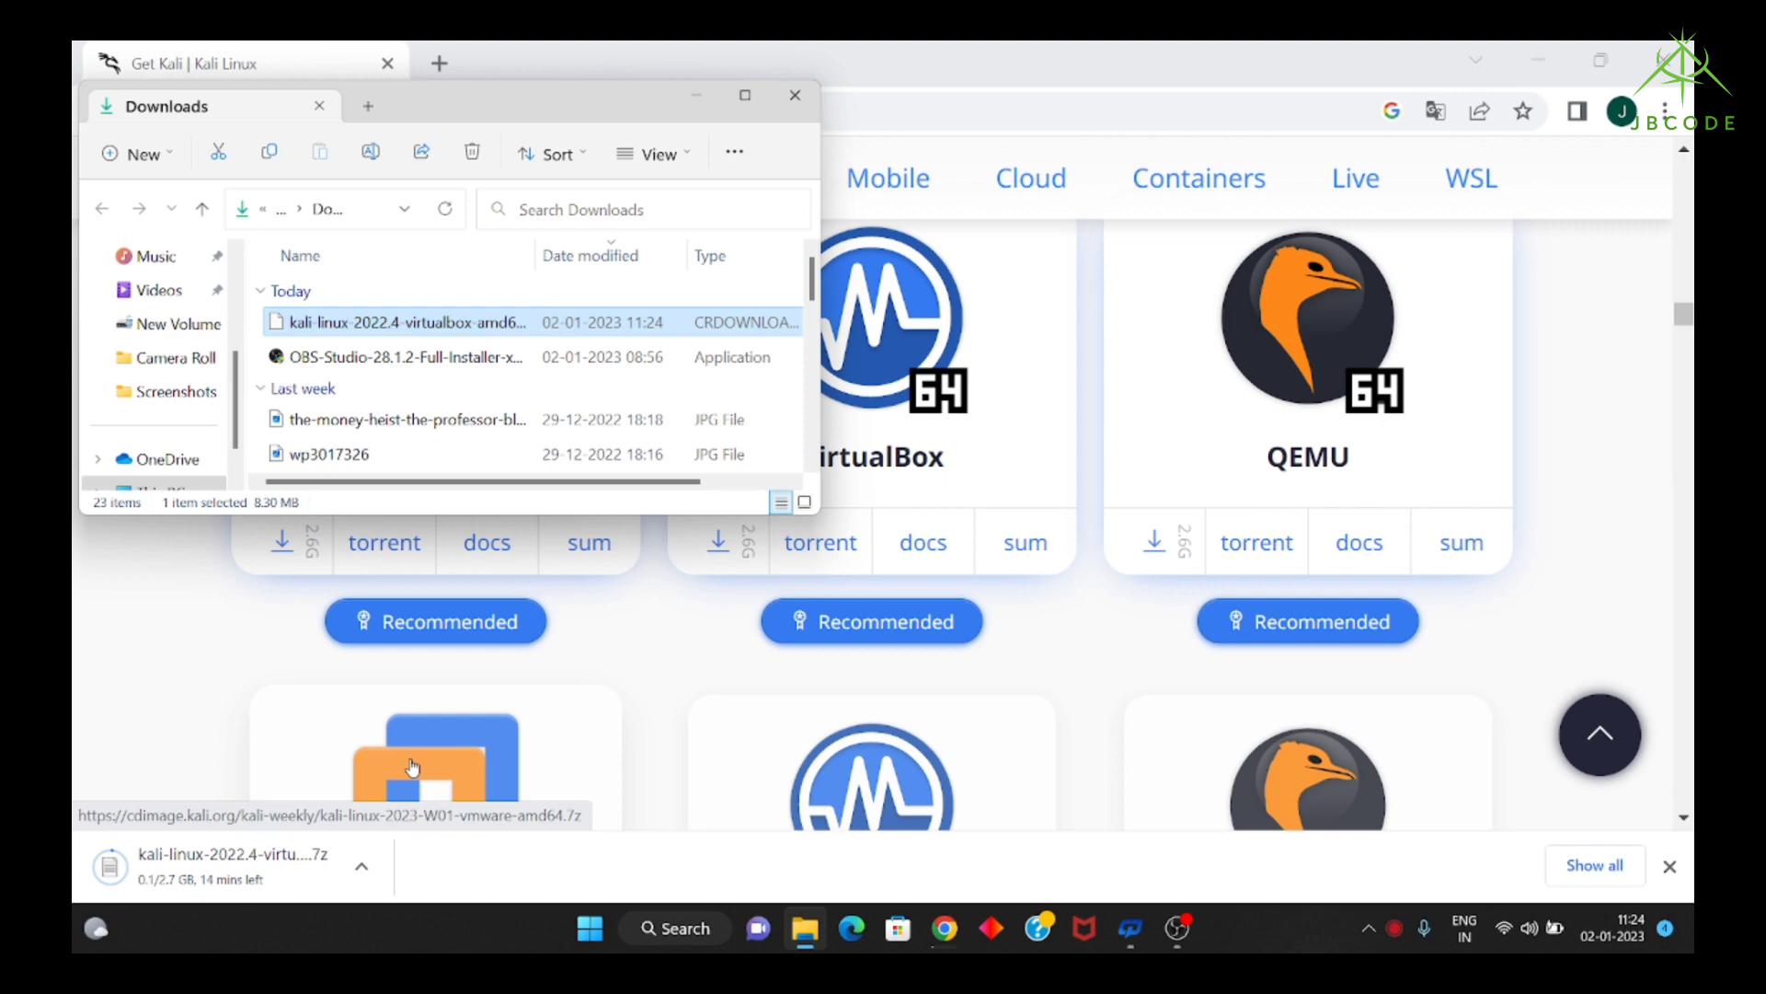
pyautogui.click(784, 95)
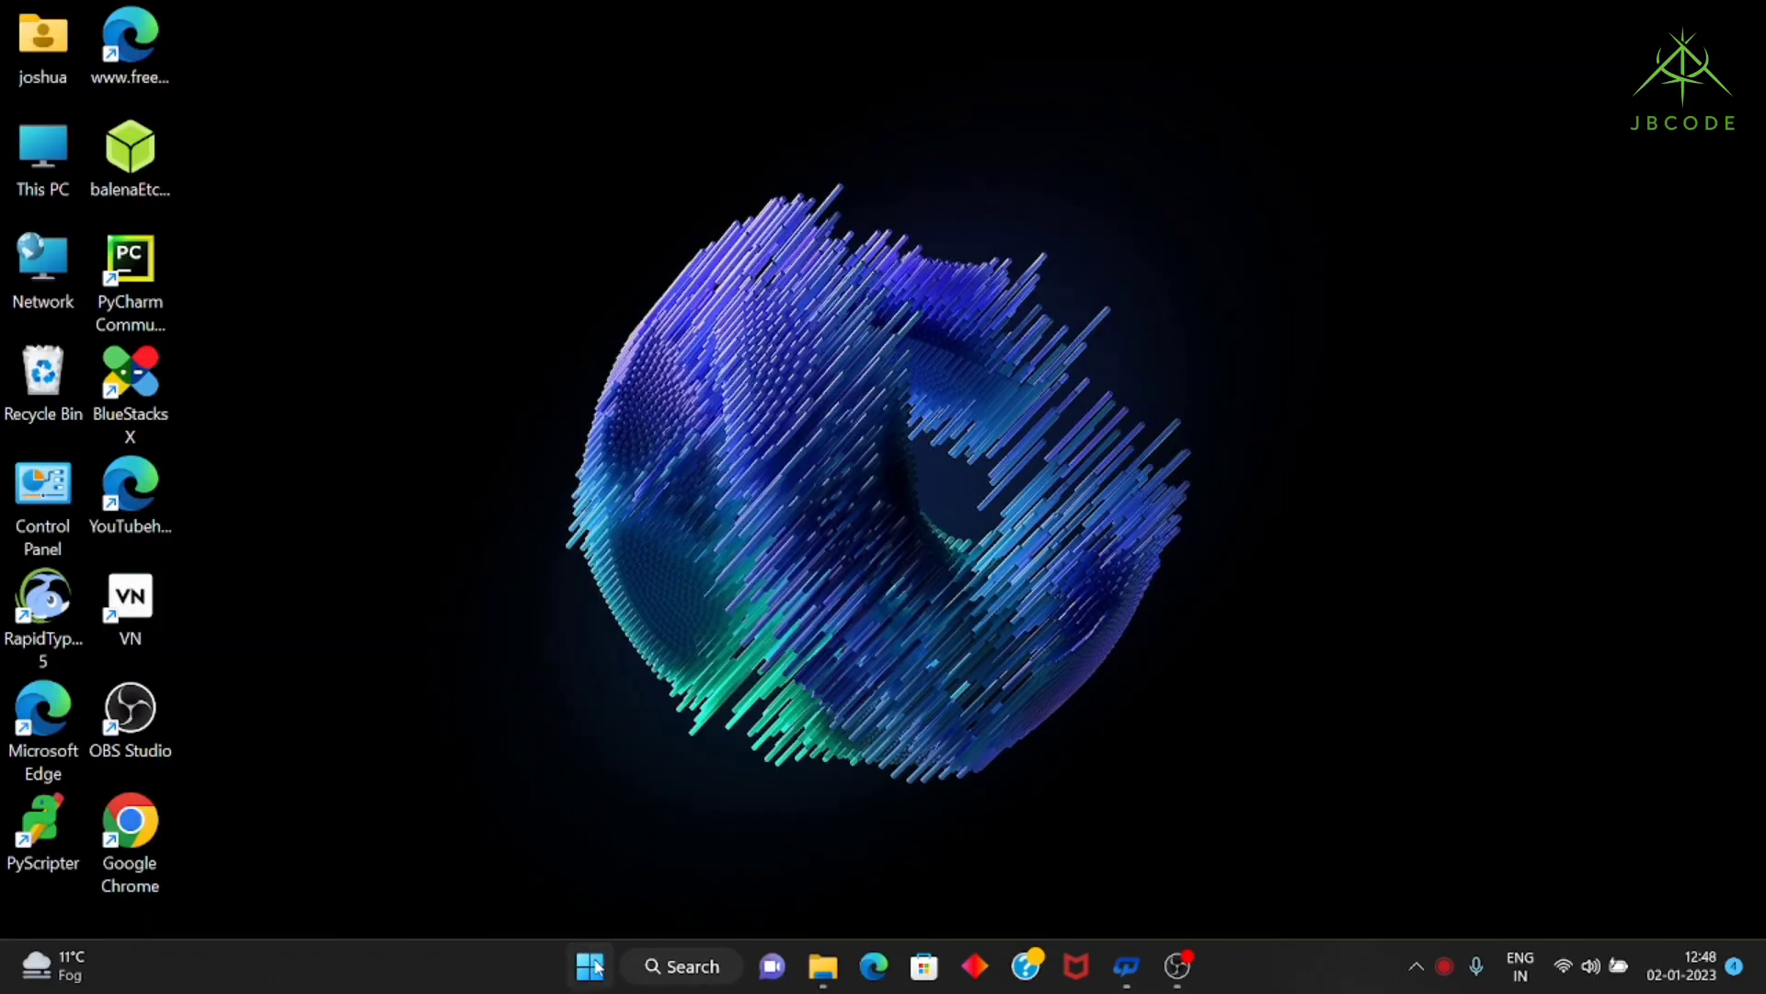
# Open Oracle VM VirtualBox from the Windows search.
pyautogui.click(589, 966)
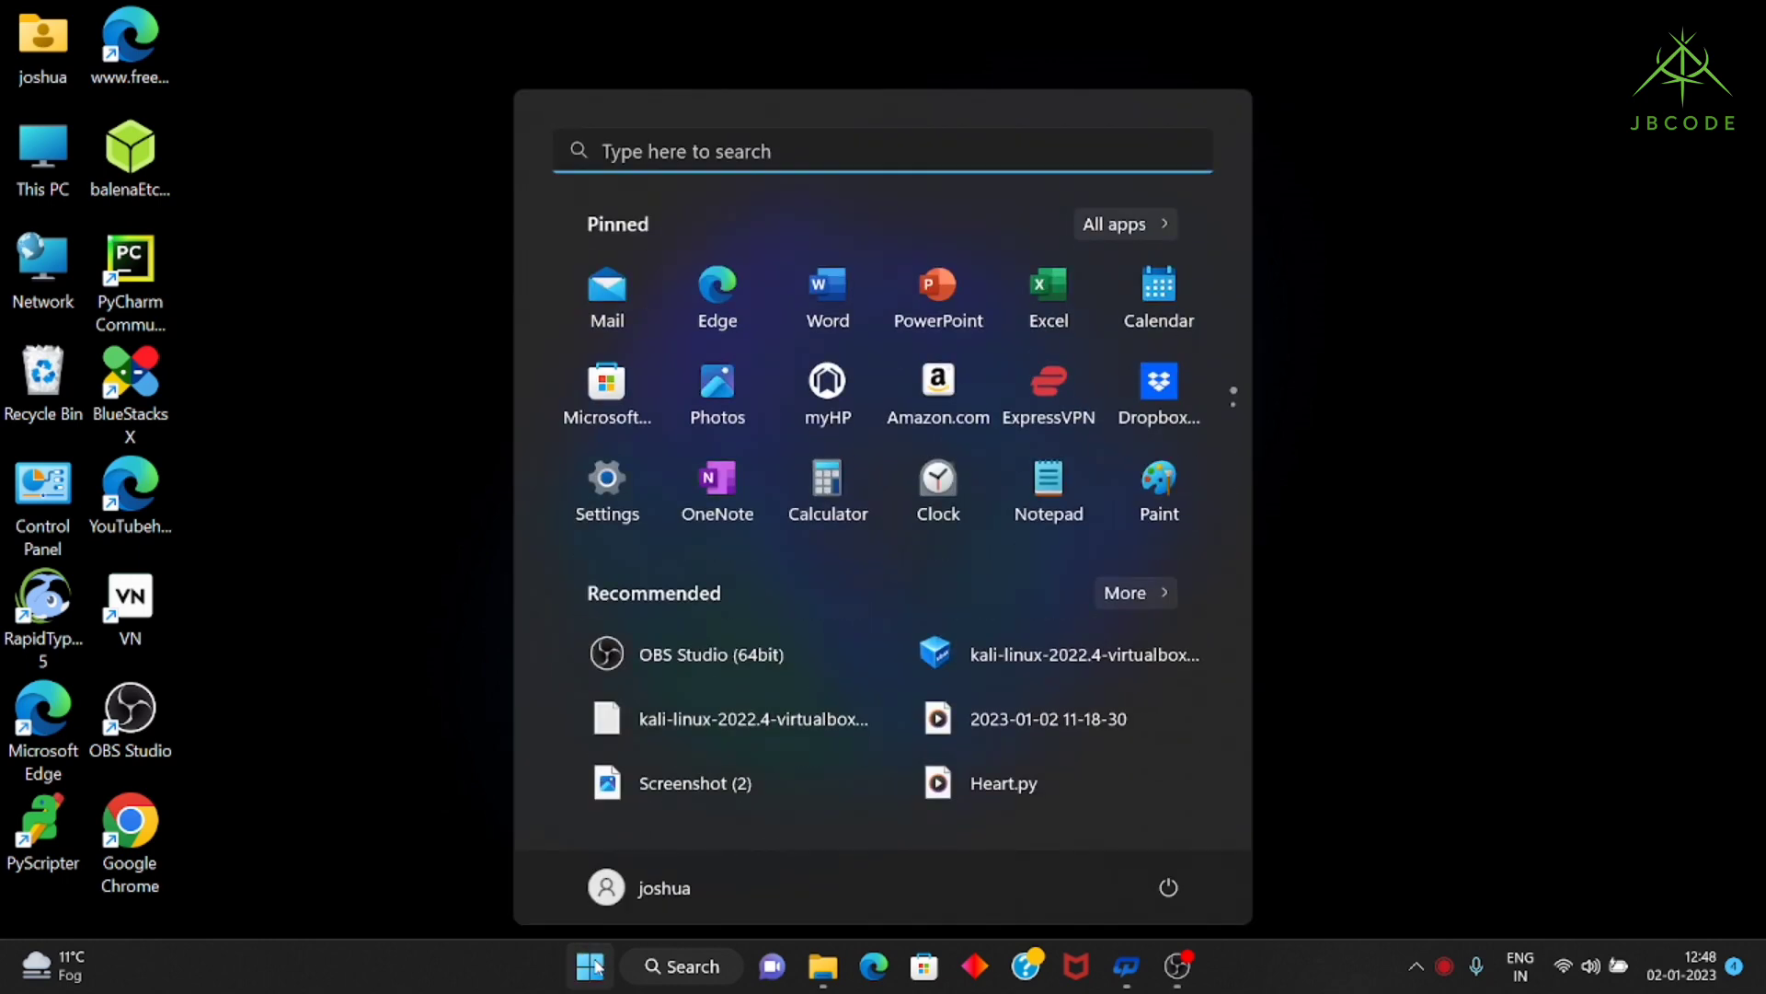
pyautogui.click(790, 158)
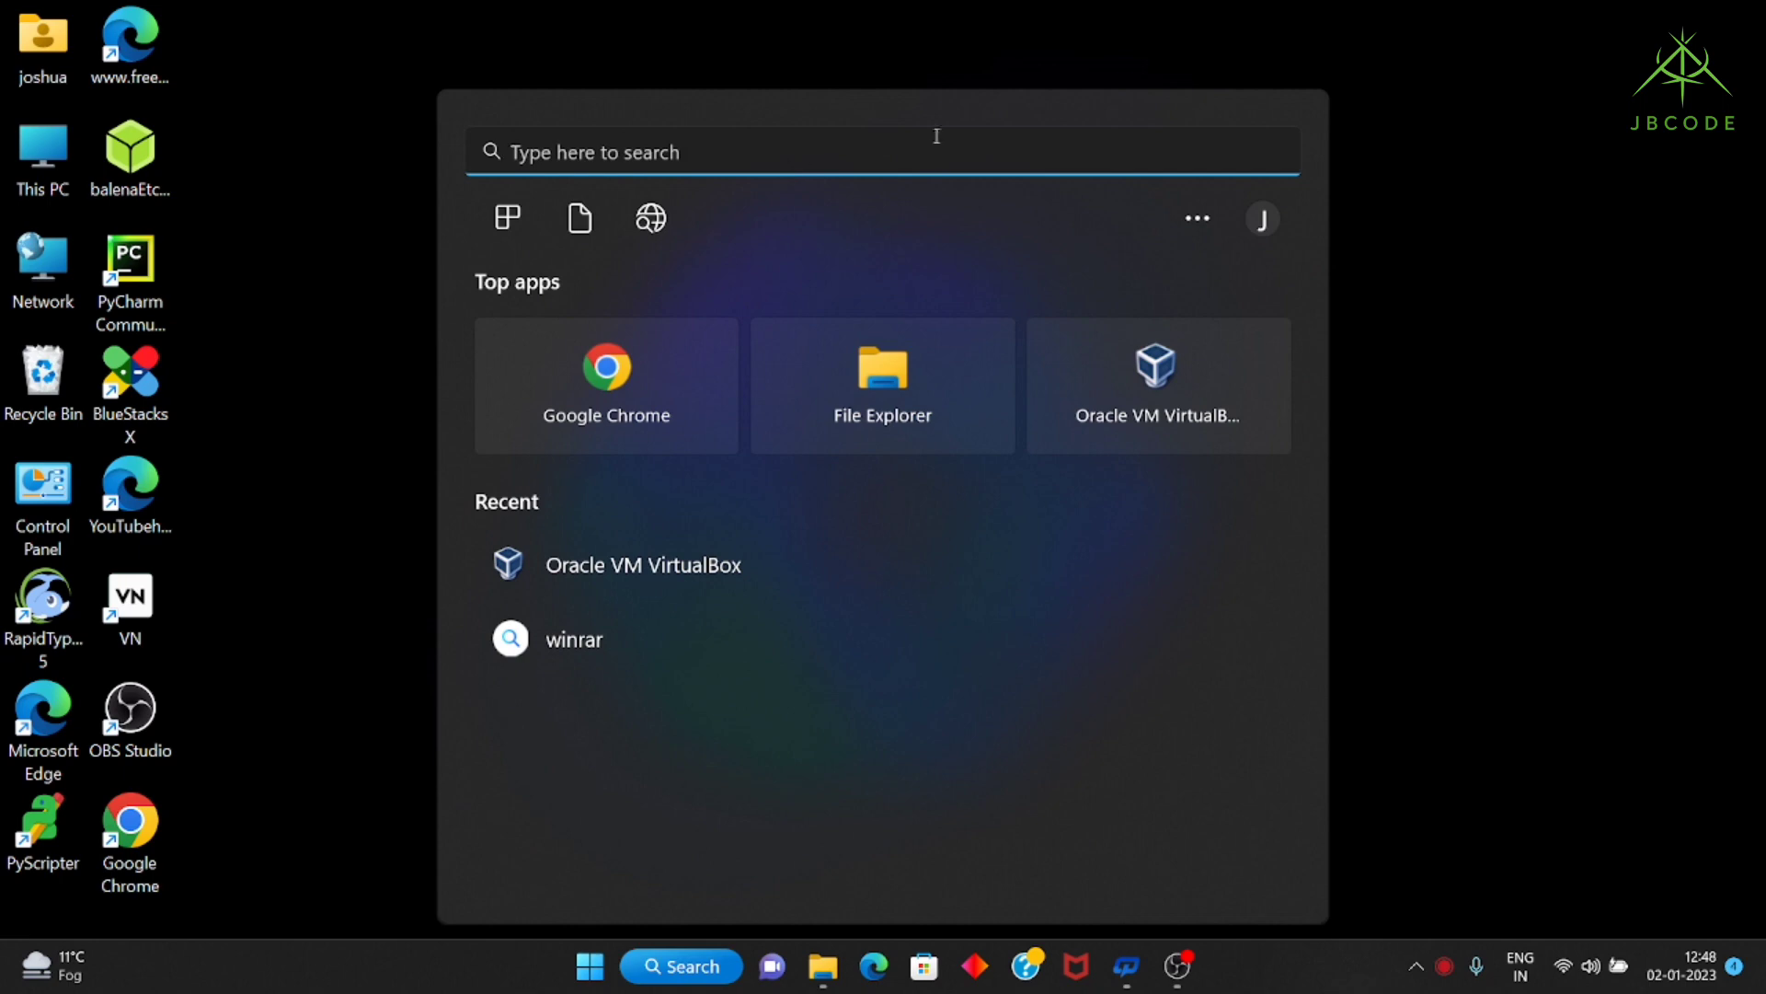
pyautogui.click(1128, 366)
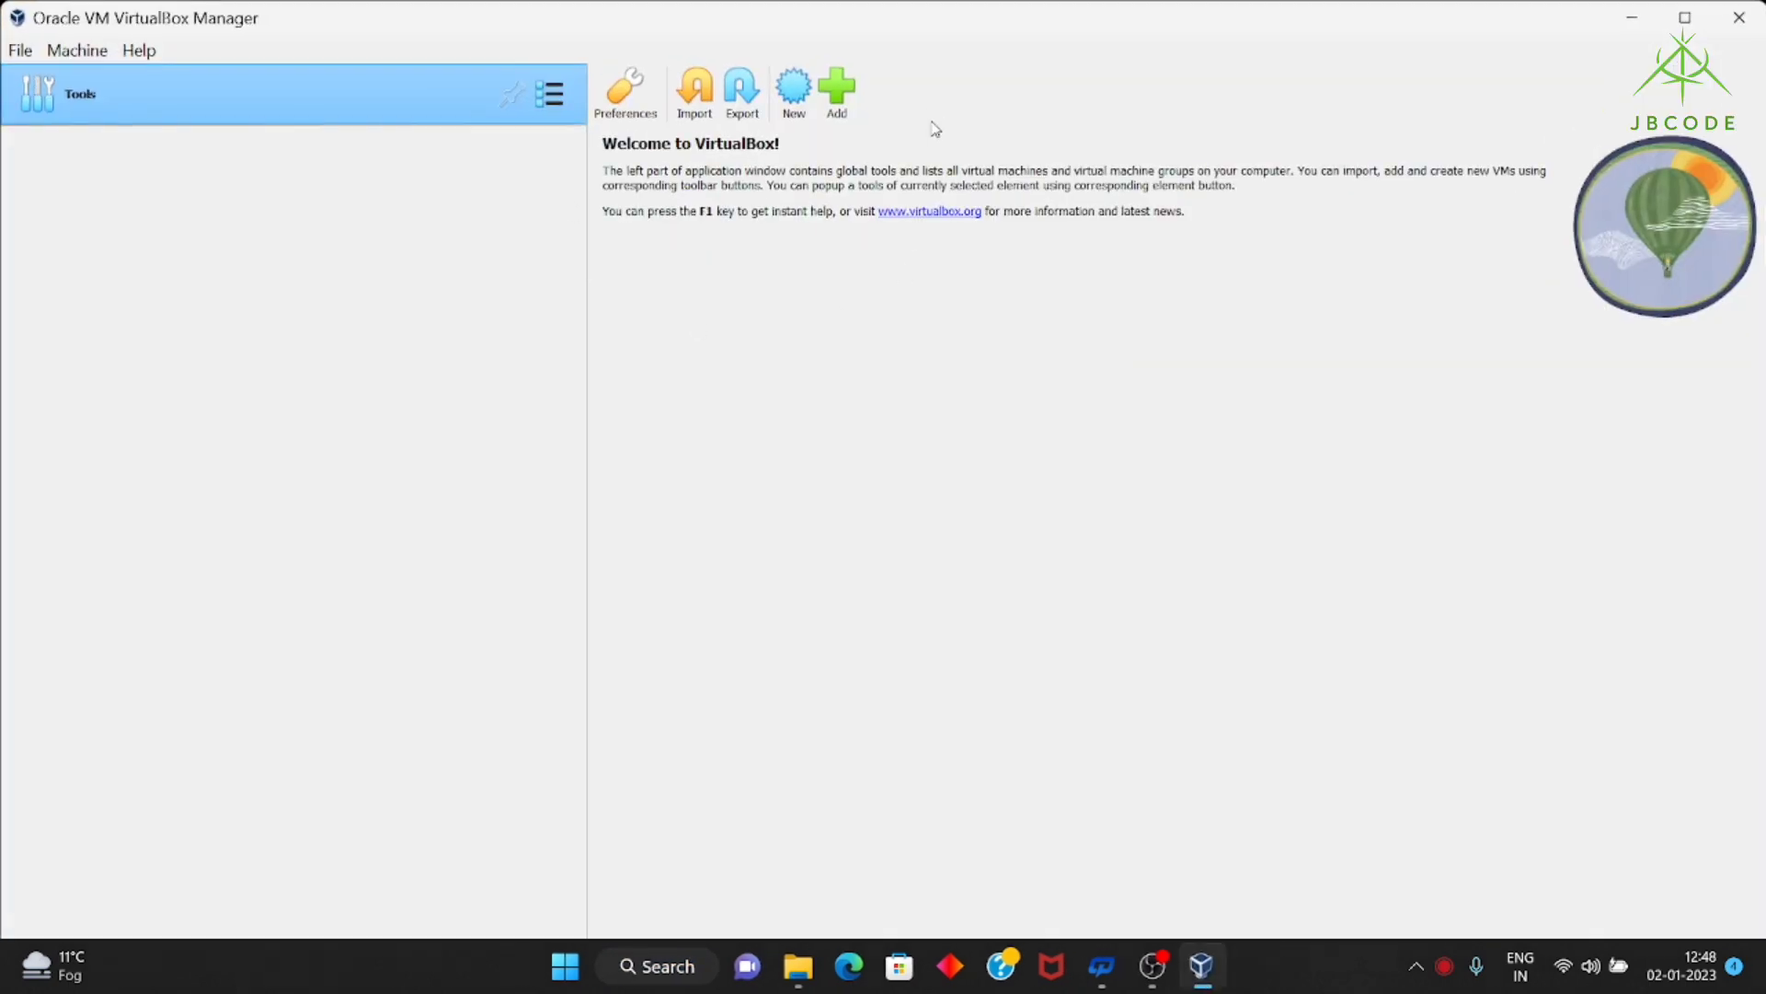
# Try to add a virtual machine from the kali-linux-2022.4-virtualbox-amd64 folder in Downloads, cancel the file selection, and minimize VirtualBox.
pyautogui.click(840, 90)
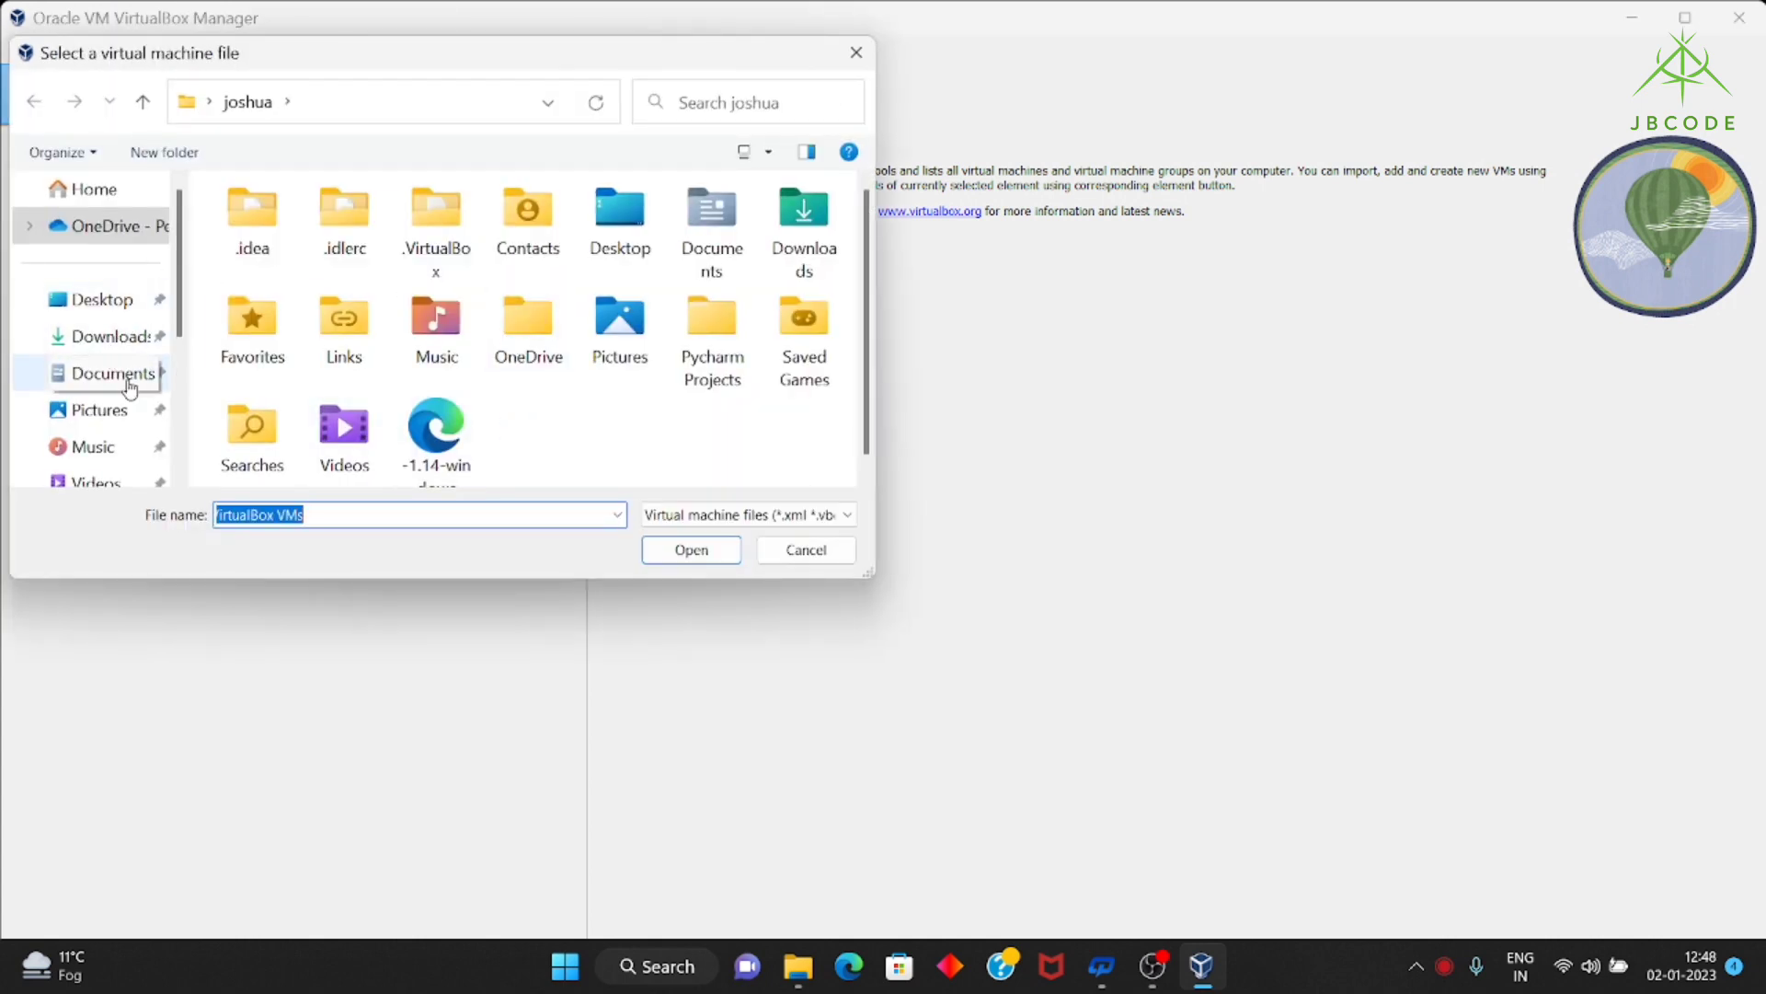
pyautogui.click(126, 338)
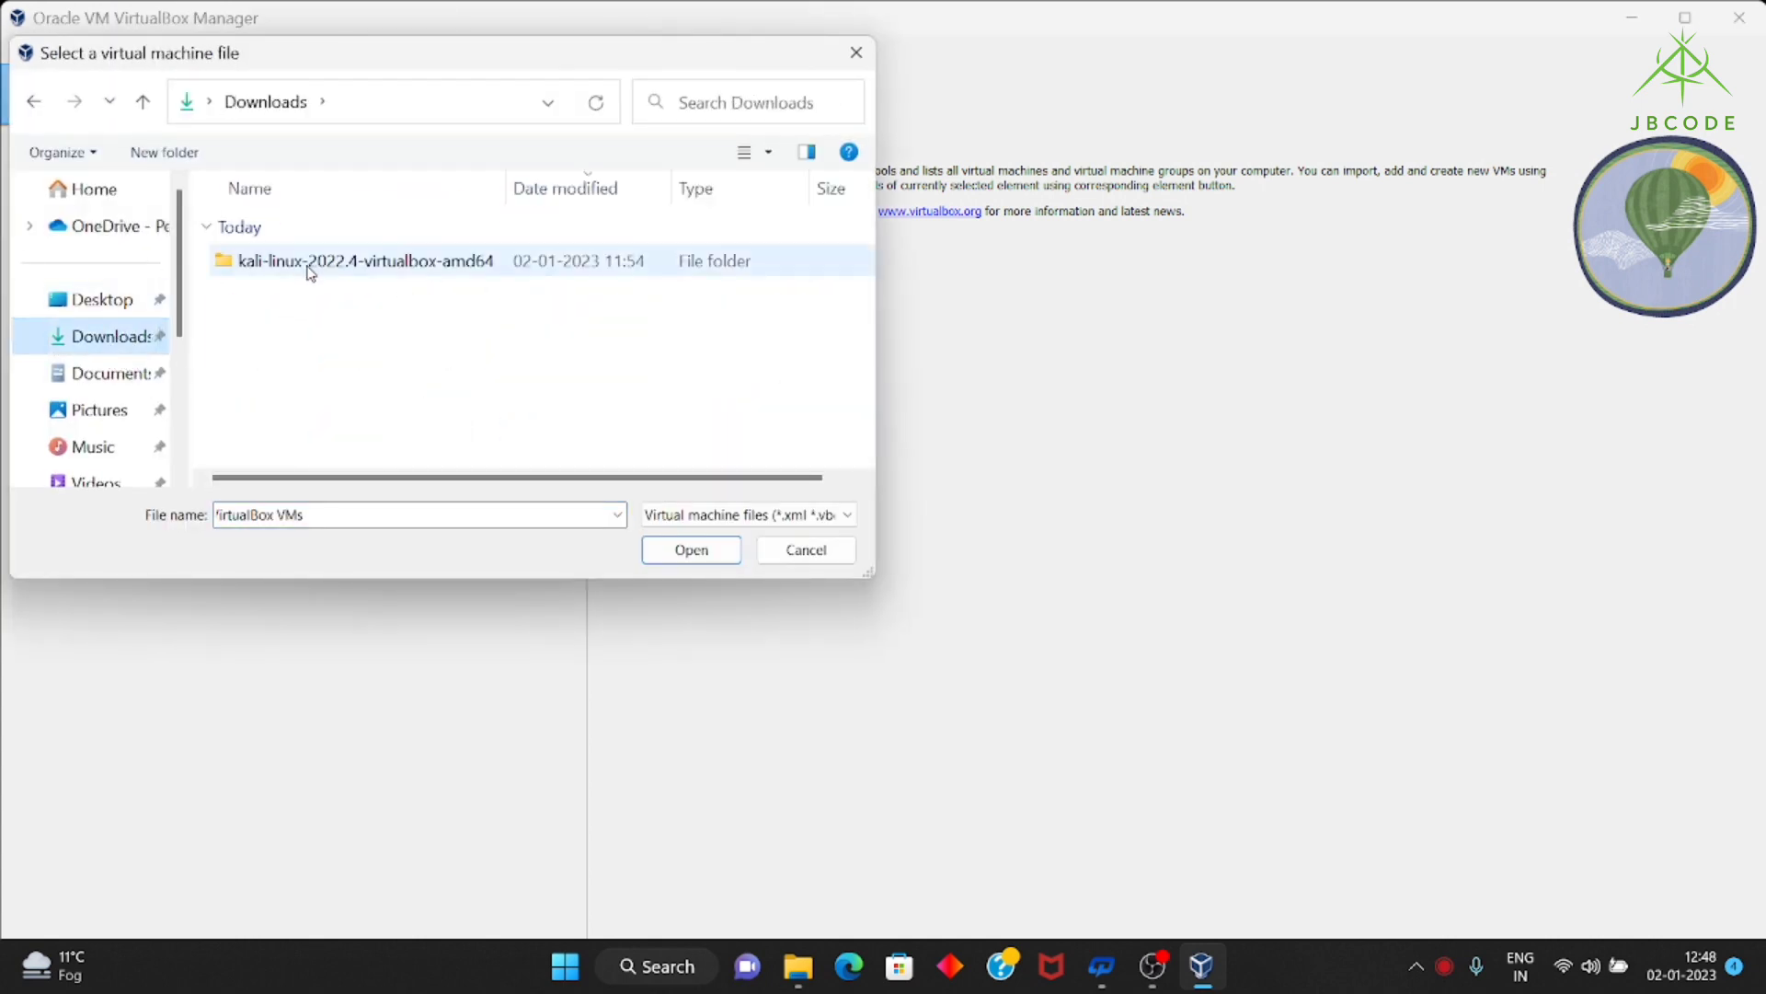
pyautogui.doubleClick(309, 268)
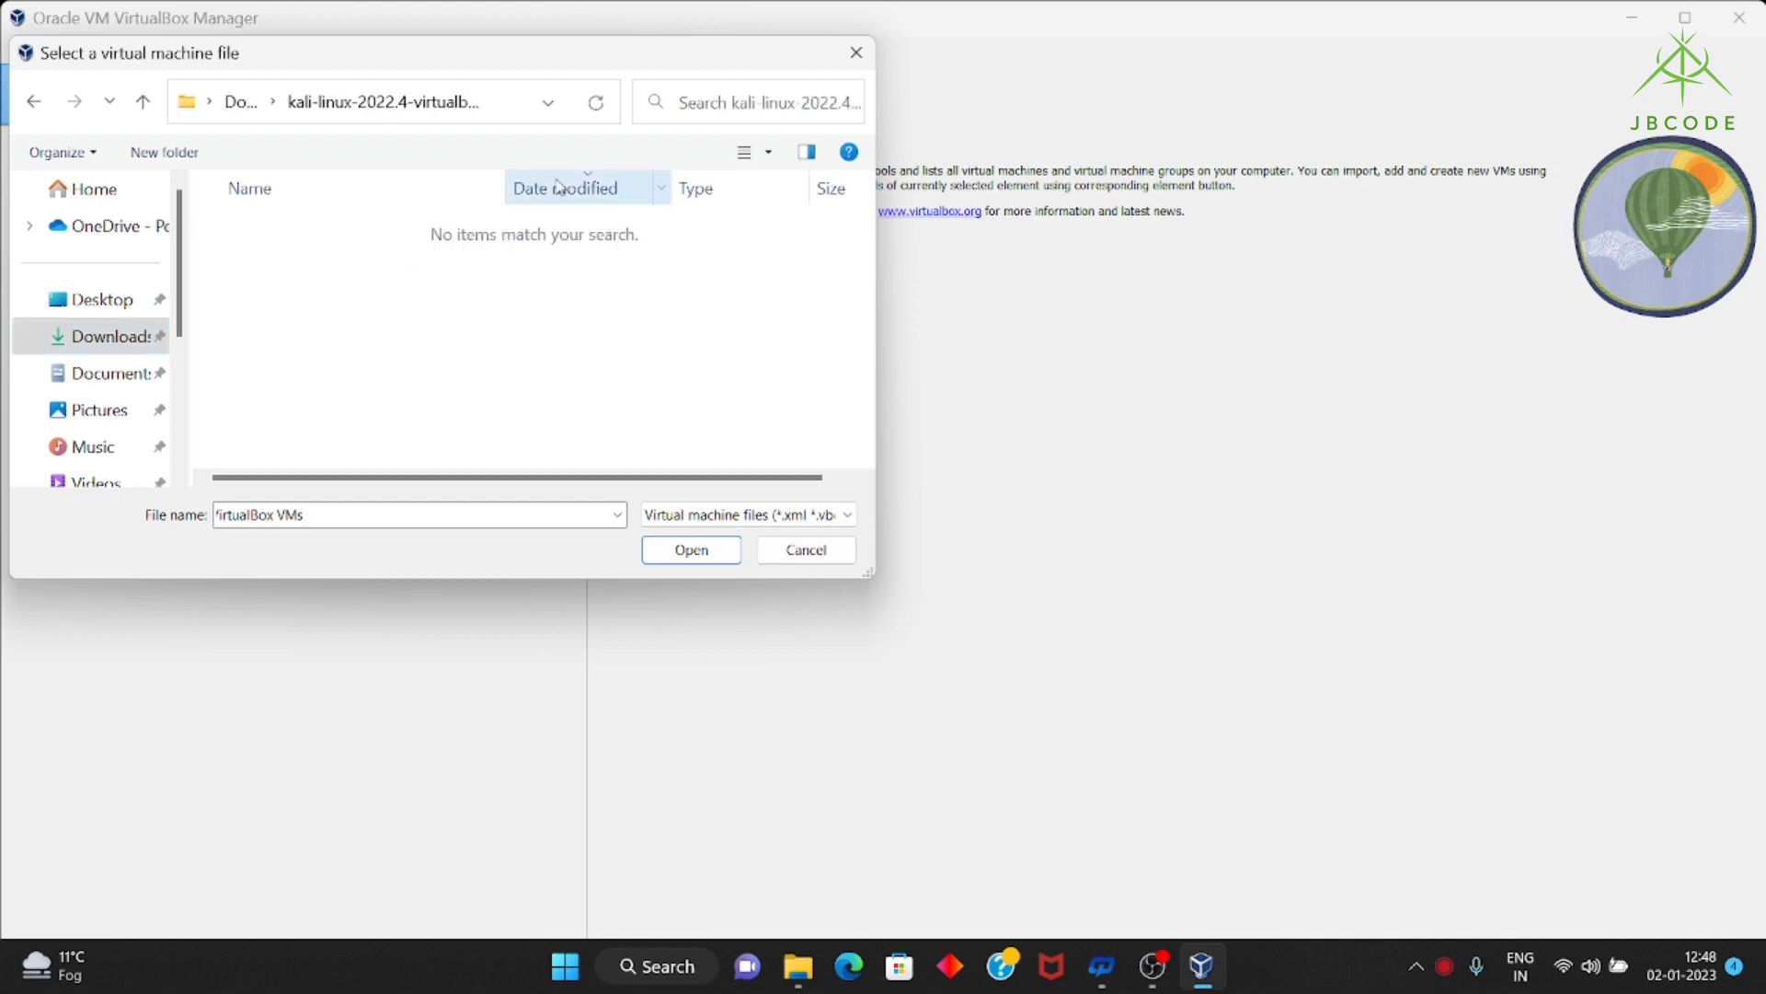
pyautogui.click(856, 54)
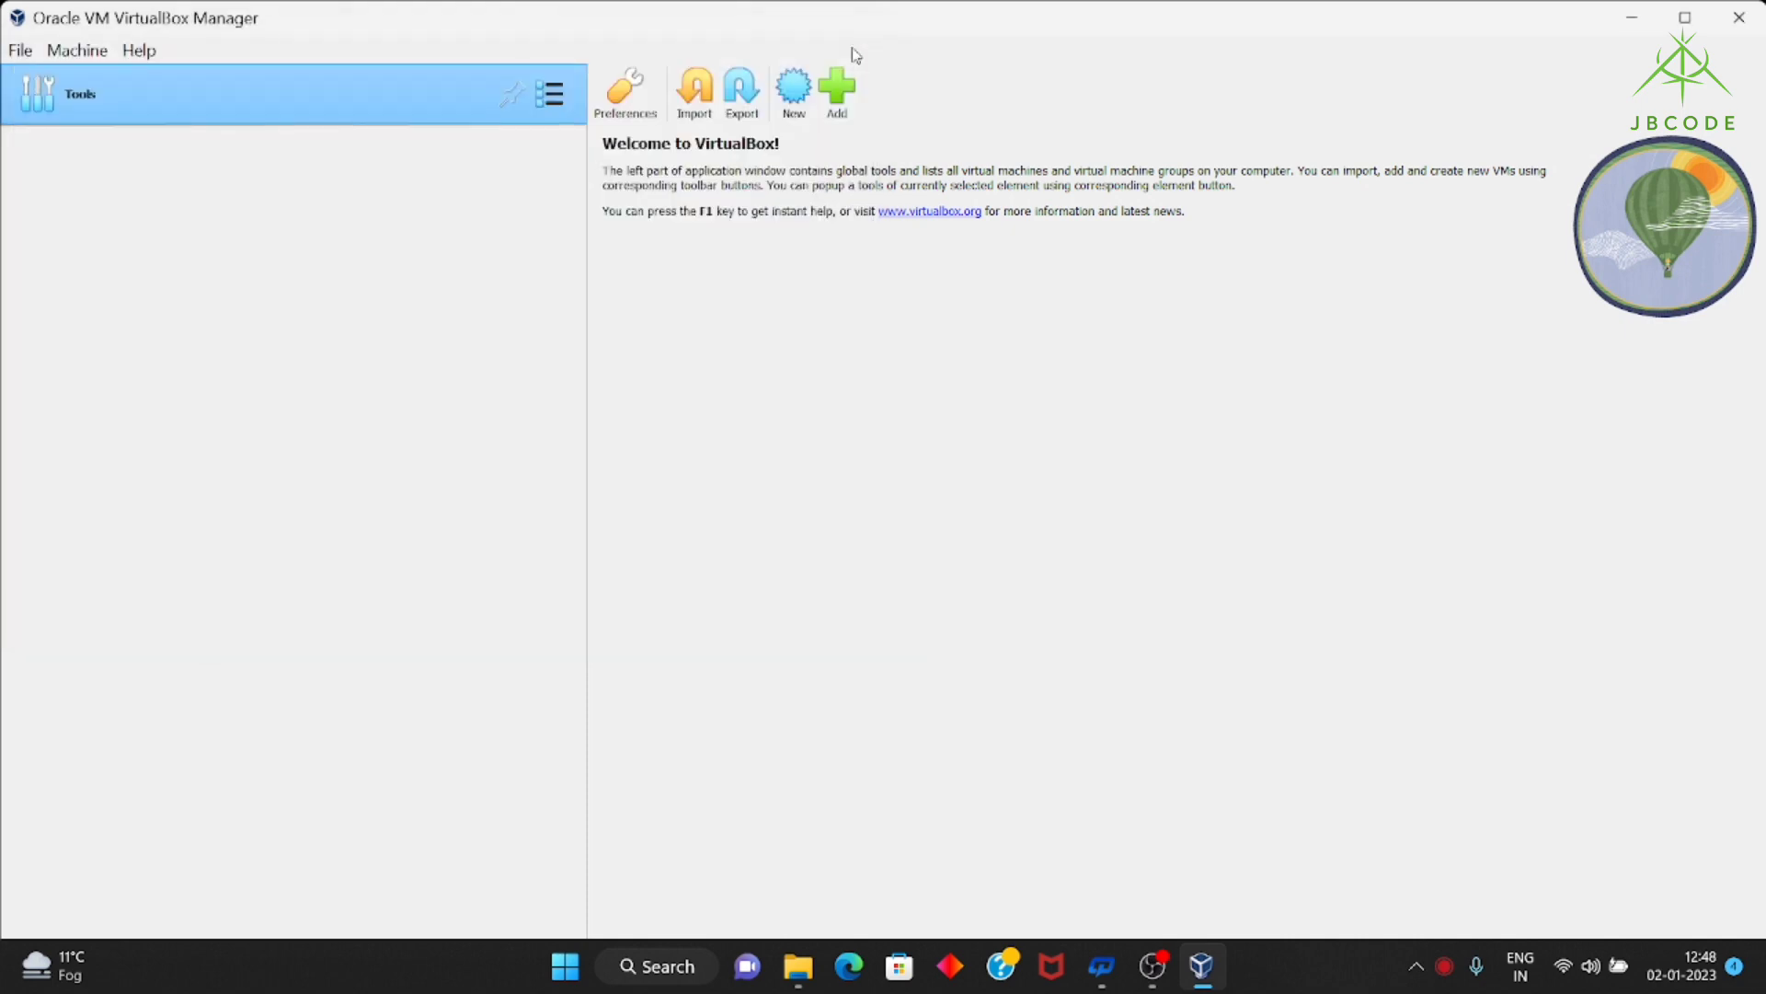
pyautogui.click(1632, 18)
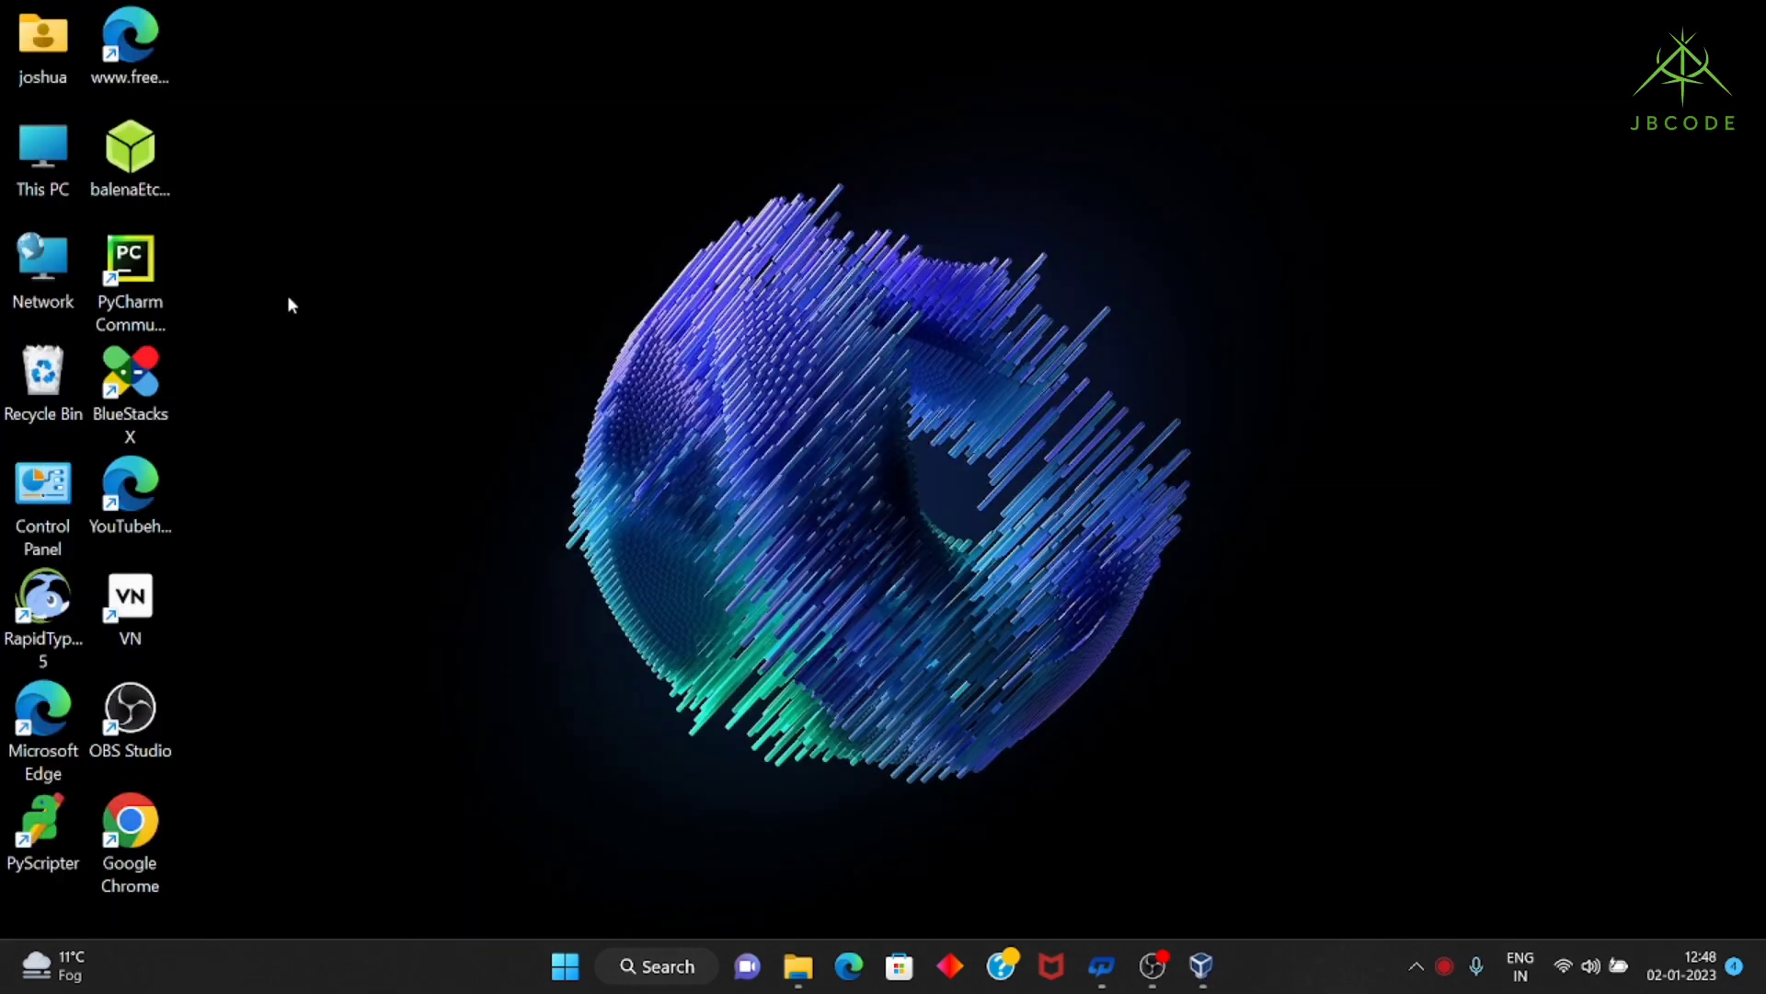
# Extract the kali-linux-2022.4-virtualbox-amd64 7Z archive in Downloads with WinRAR into a folder of the same name.
pyautogui.doubleClick(48, 152)
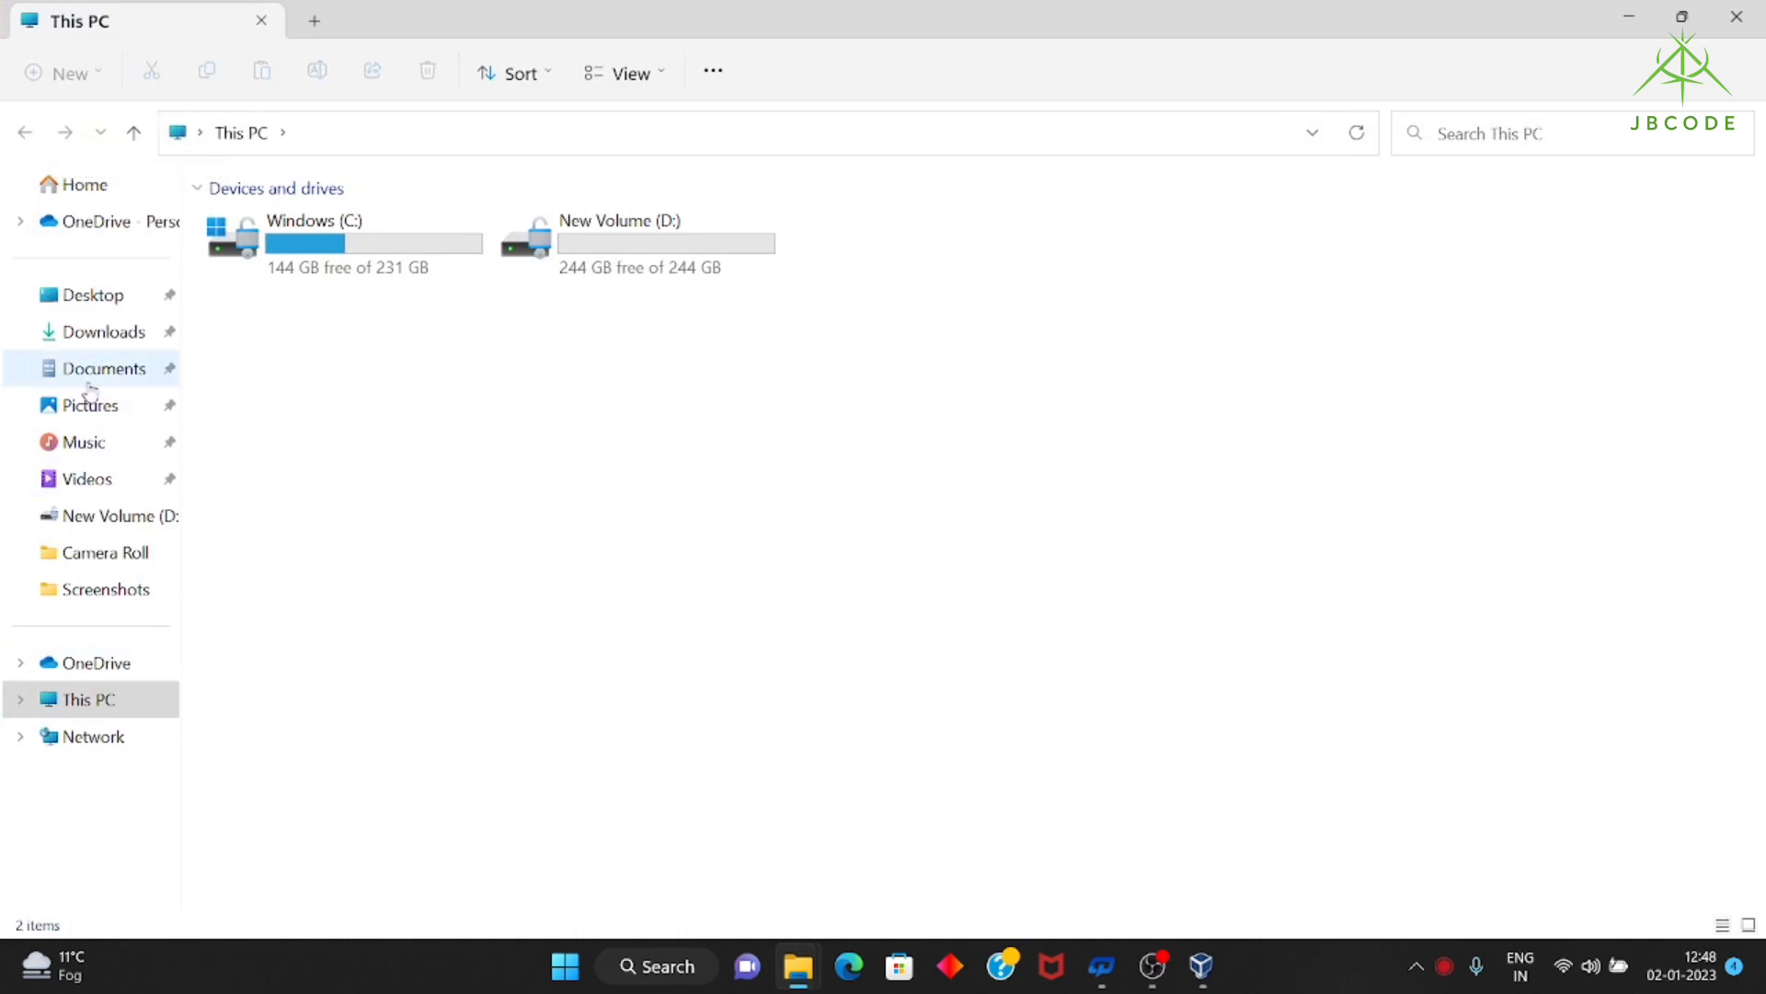
pyautogui.click(102, 331)
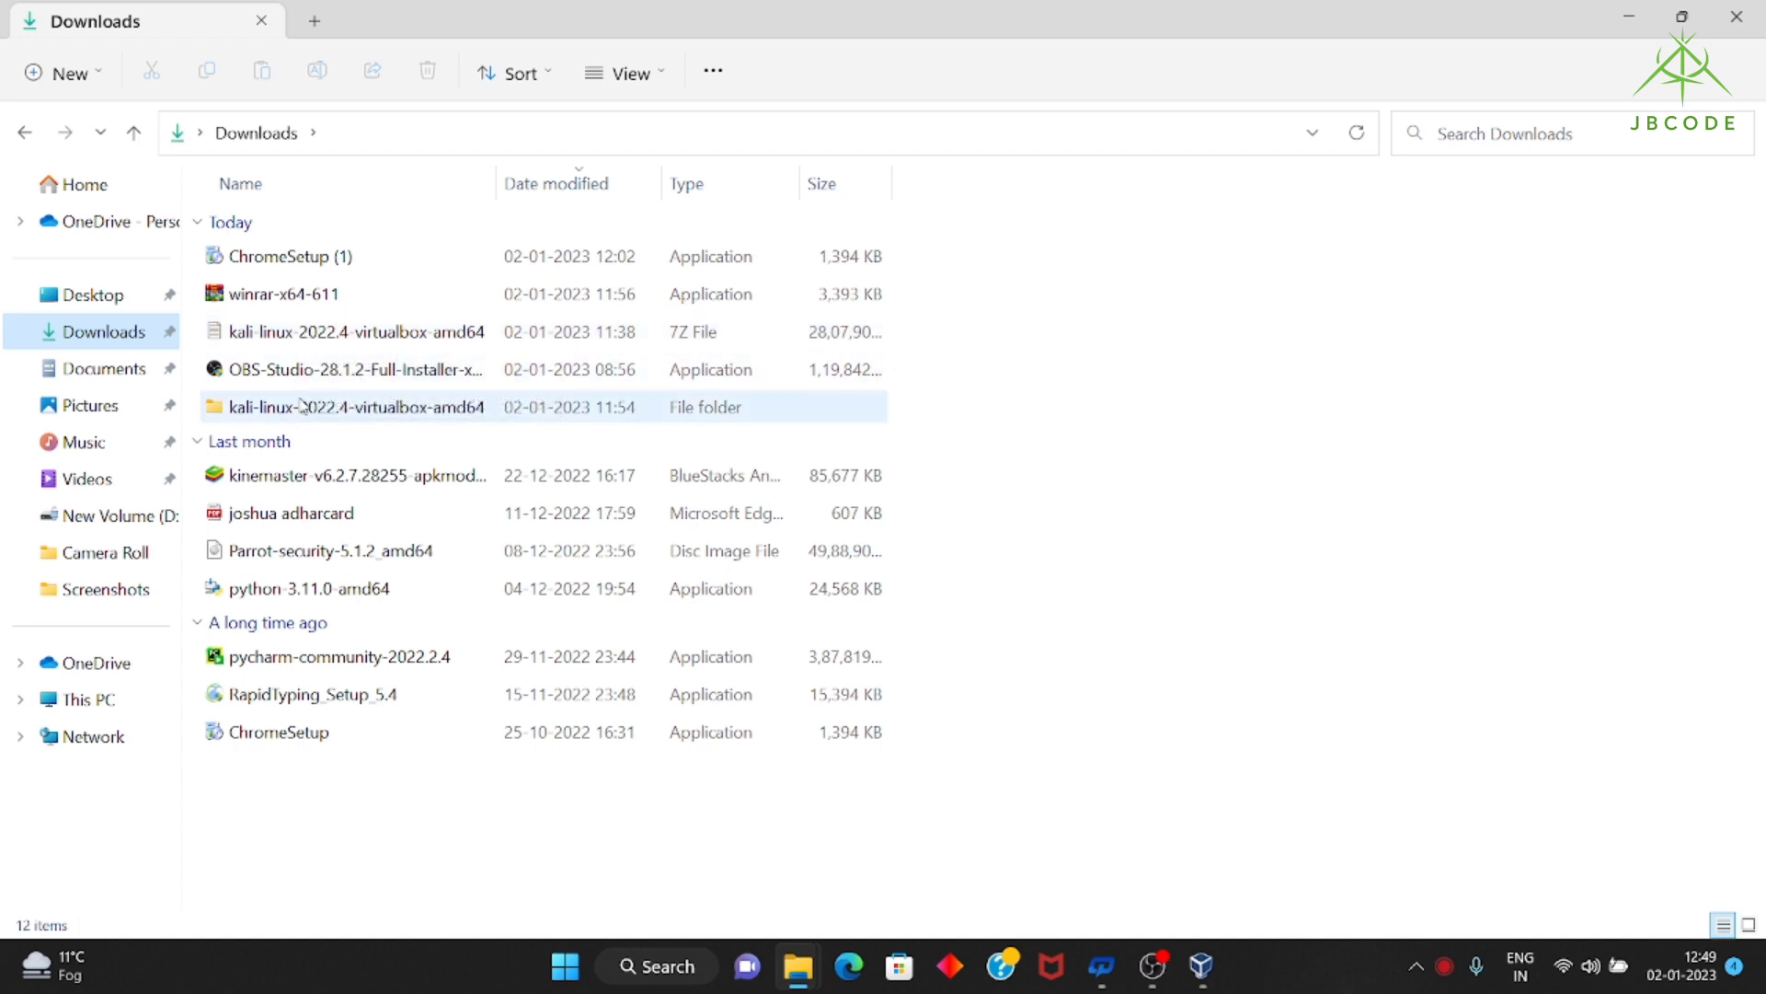
pyautogui.click(556, 329)
pyautogui.rightClick(541, 348)
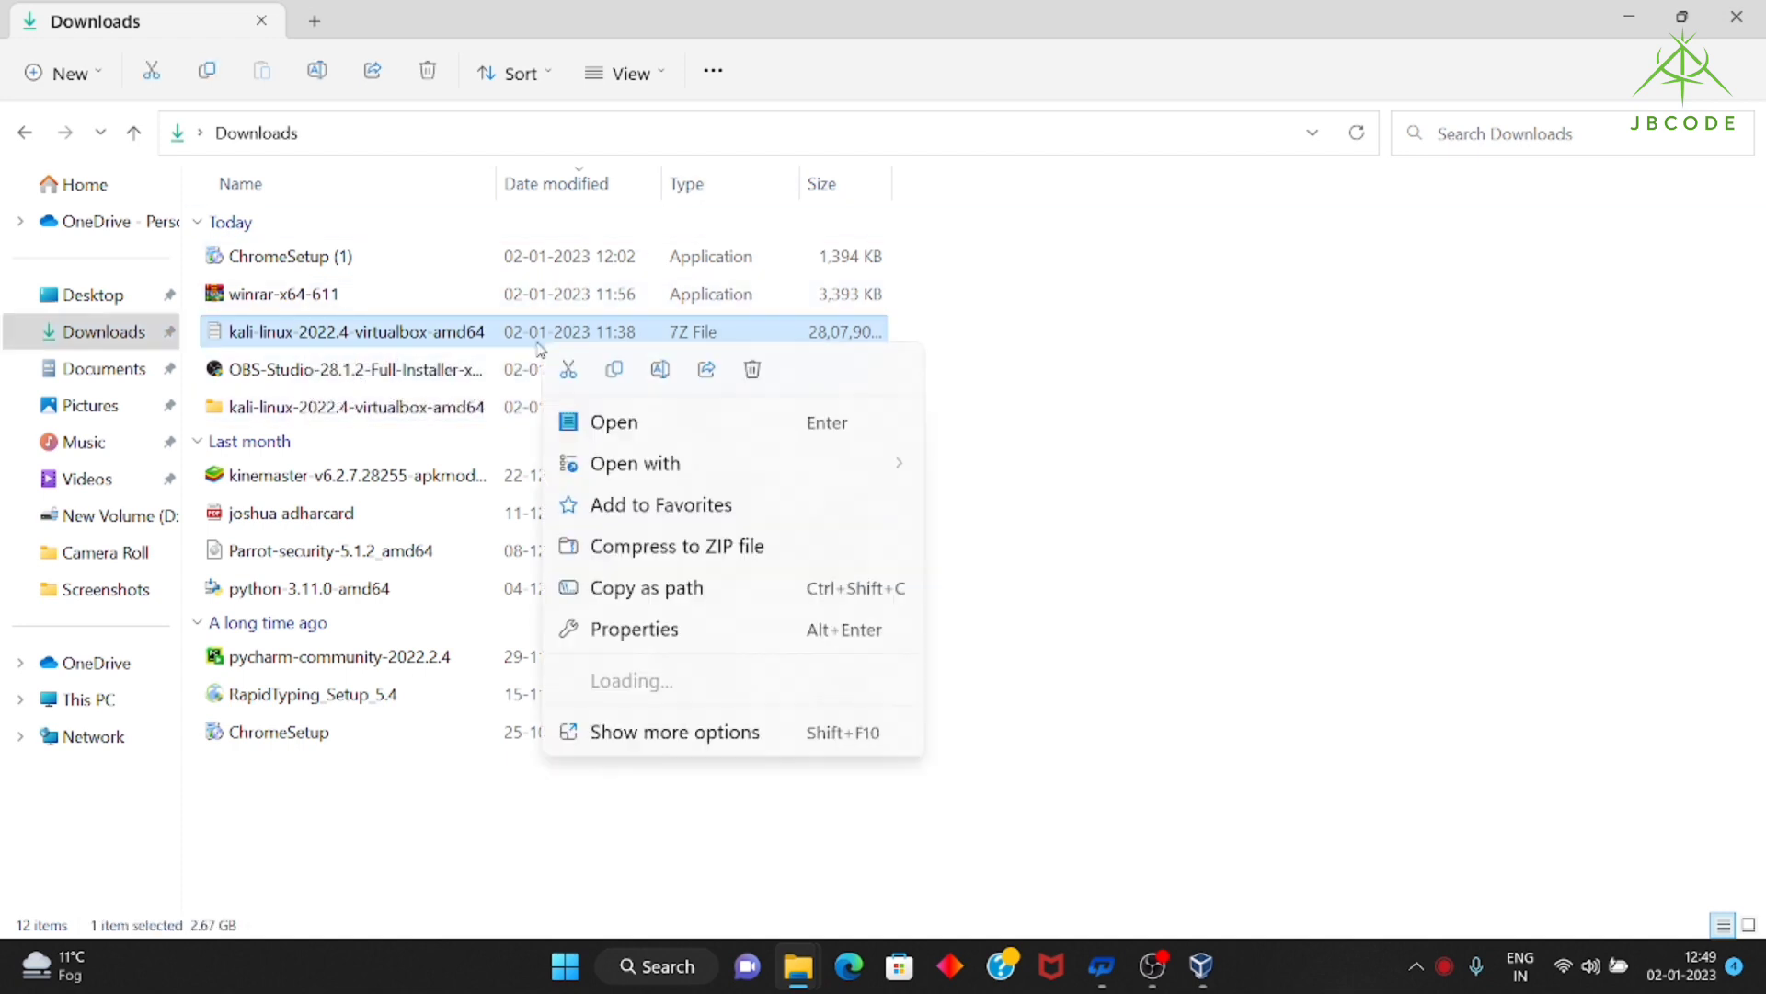
pyautogui.moveTo(679, 679)
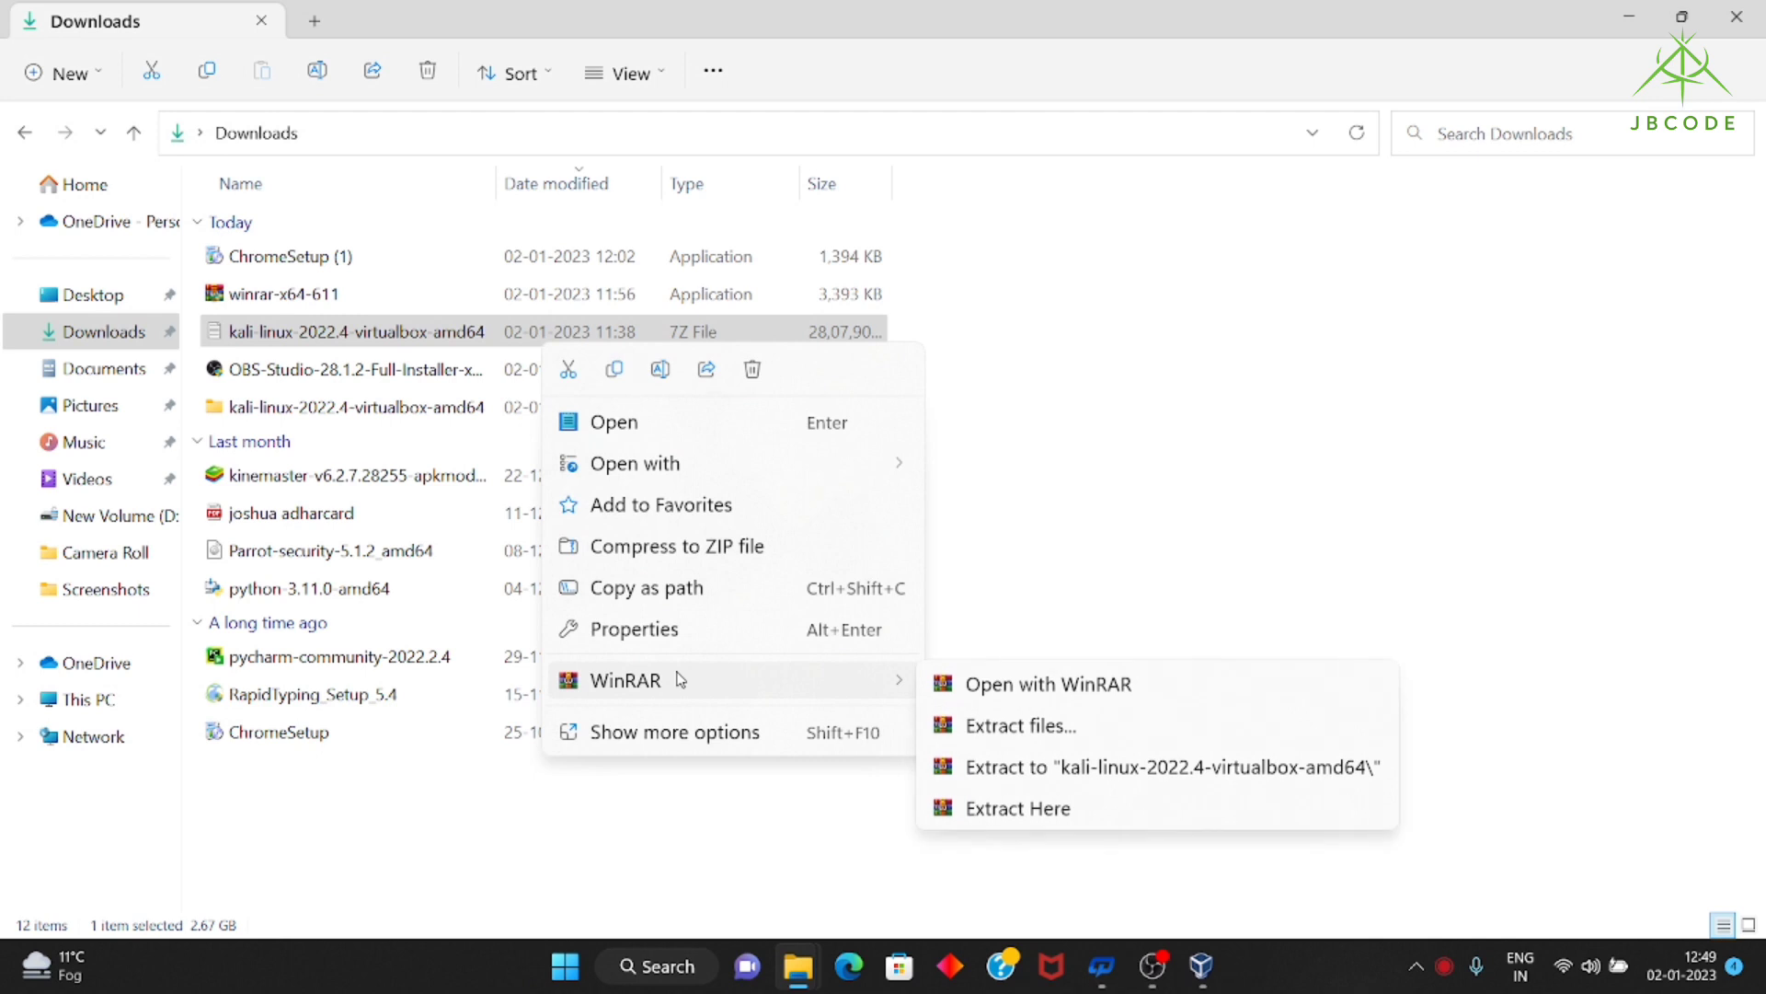
pyautogui.click(980, 723)
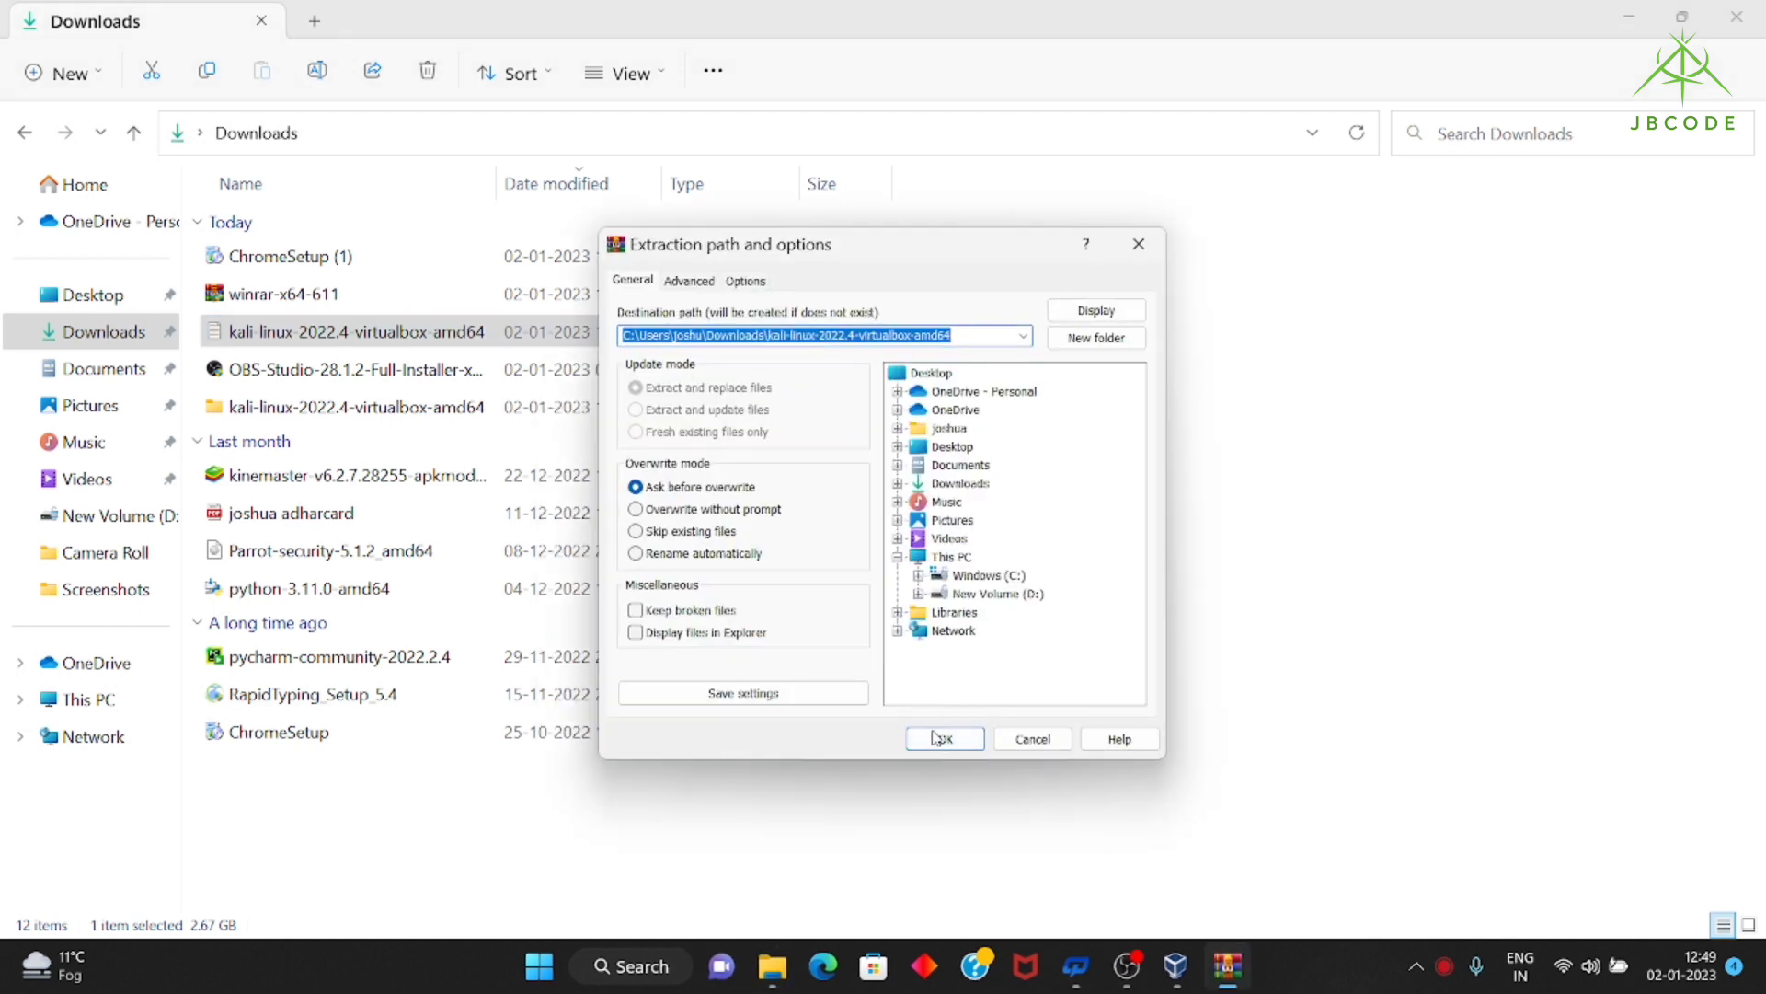
pyautogui.click(940, 738)
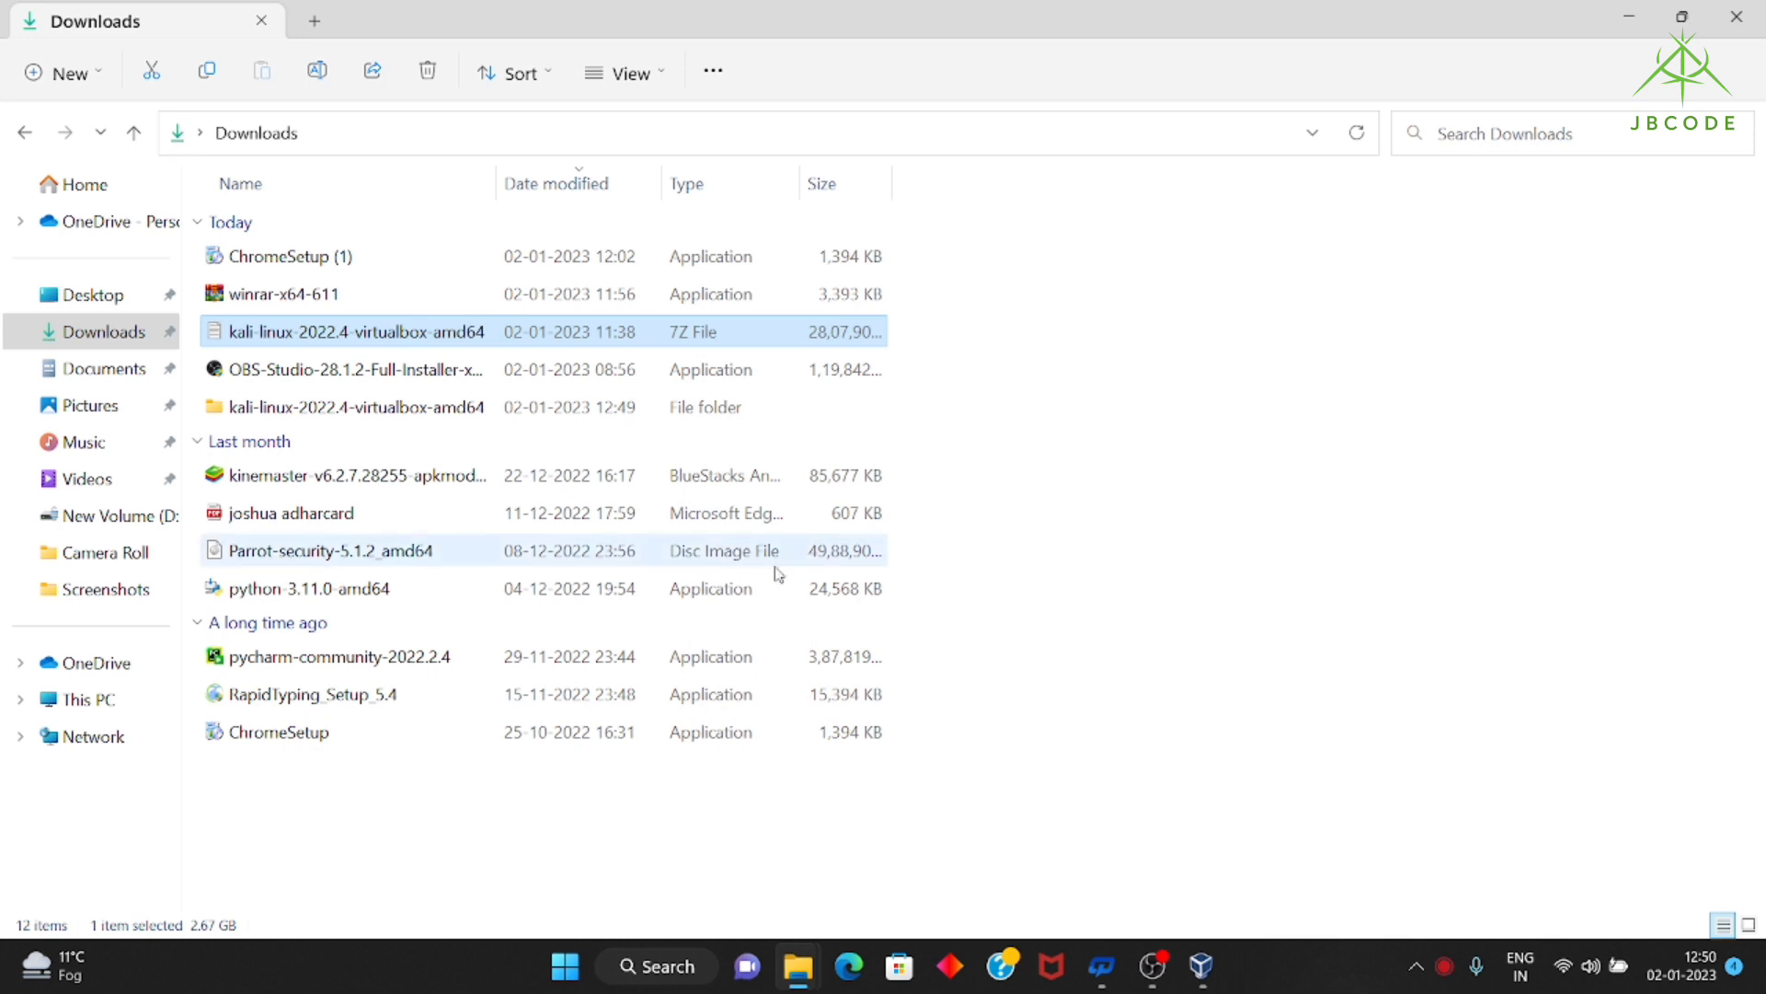
# Add the kali-linux-2022.4-virtualbox-amd64 machine file from the nested extracted folders in Downloads to VirtualBox.
pyautogui.click(1201, 966)
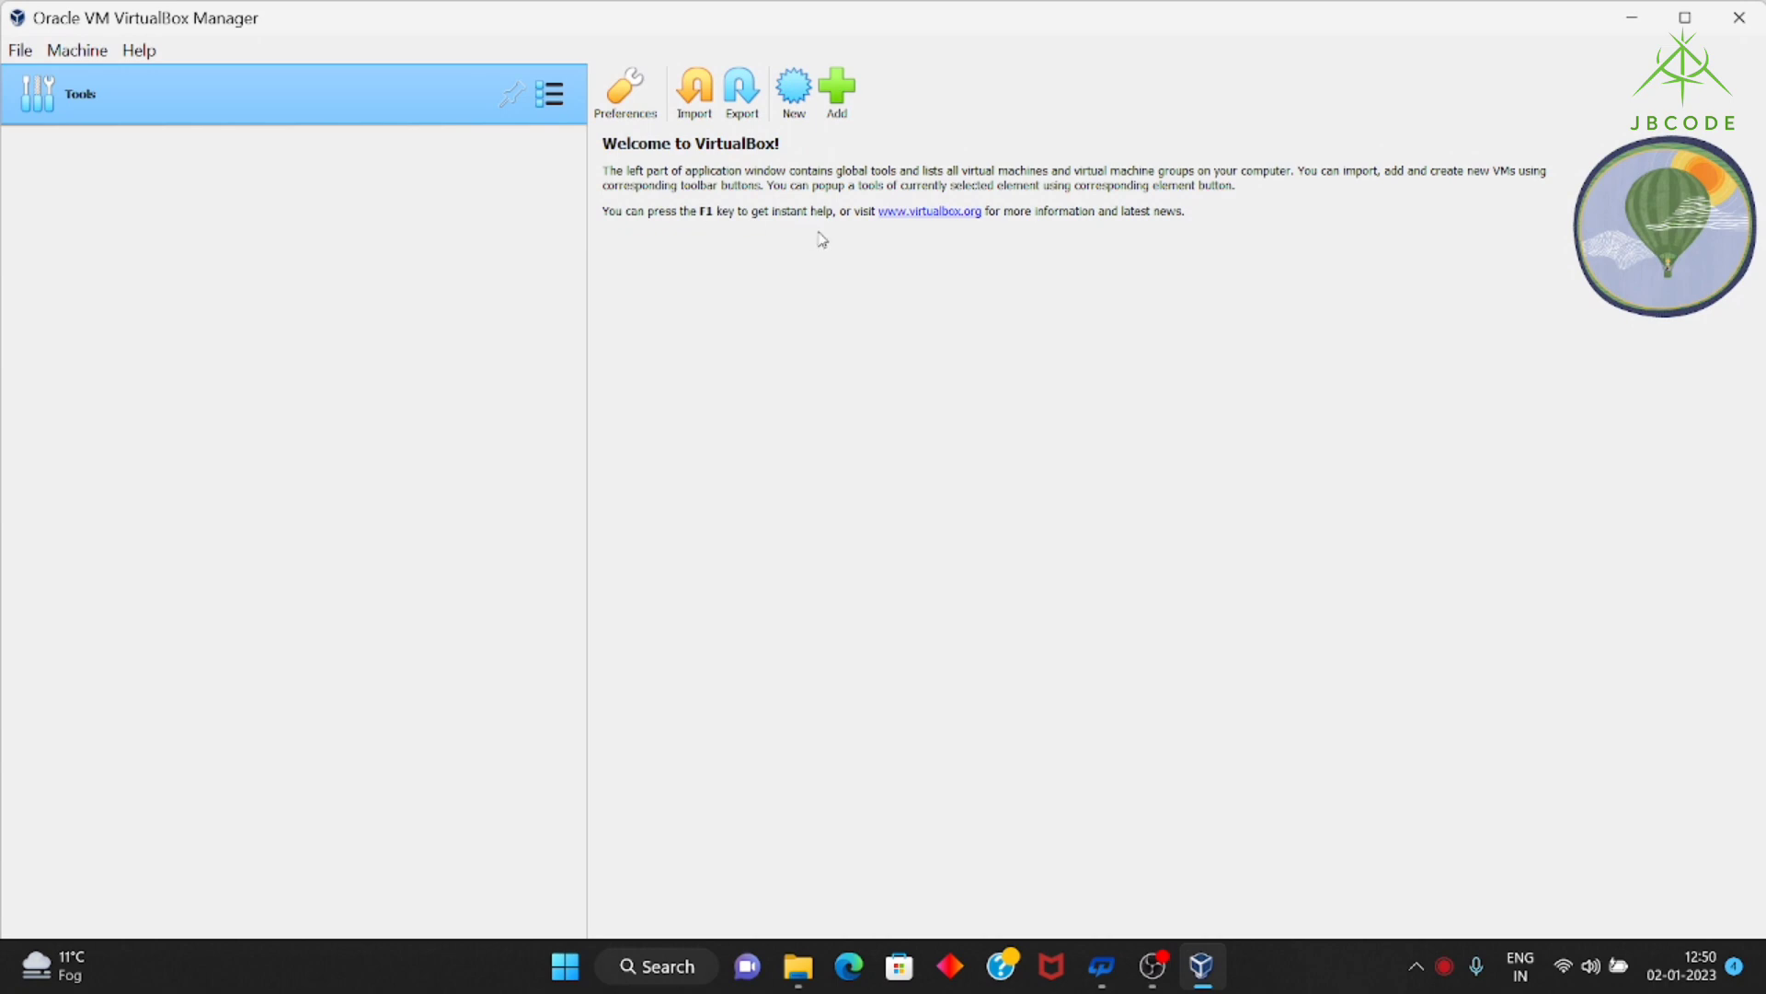
pyautogui.click(838, 92)
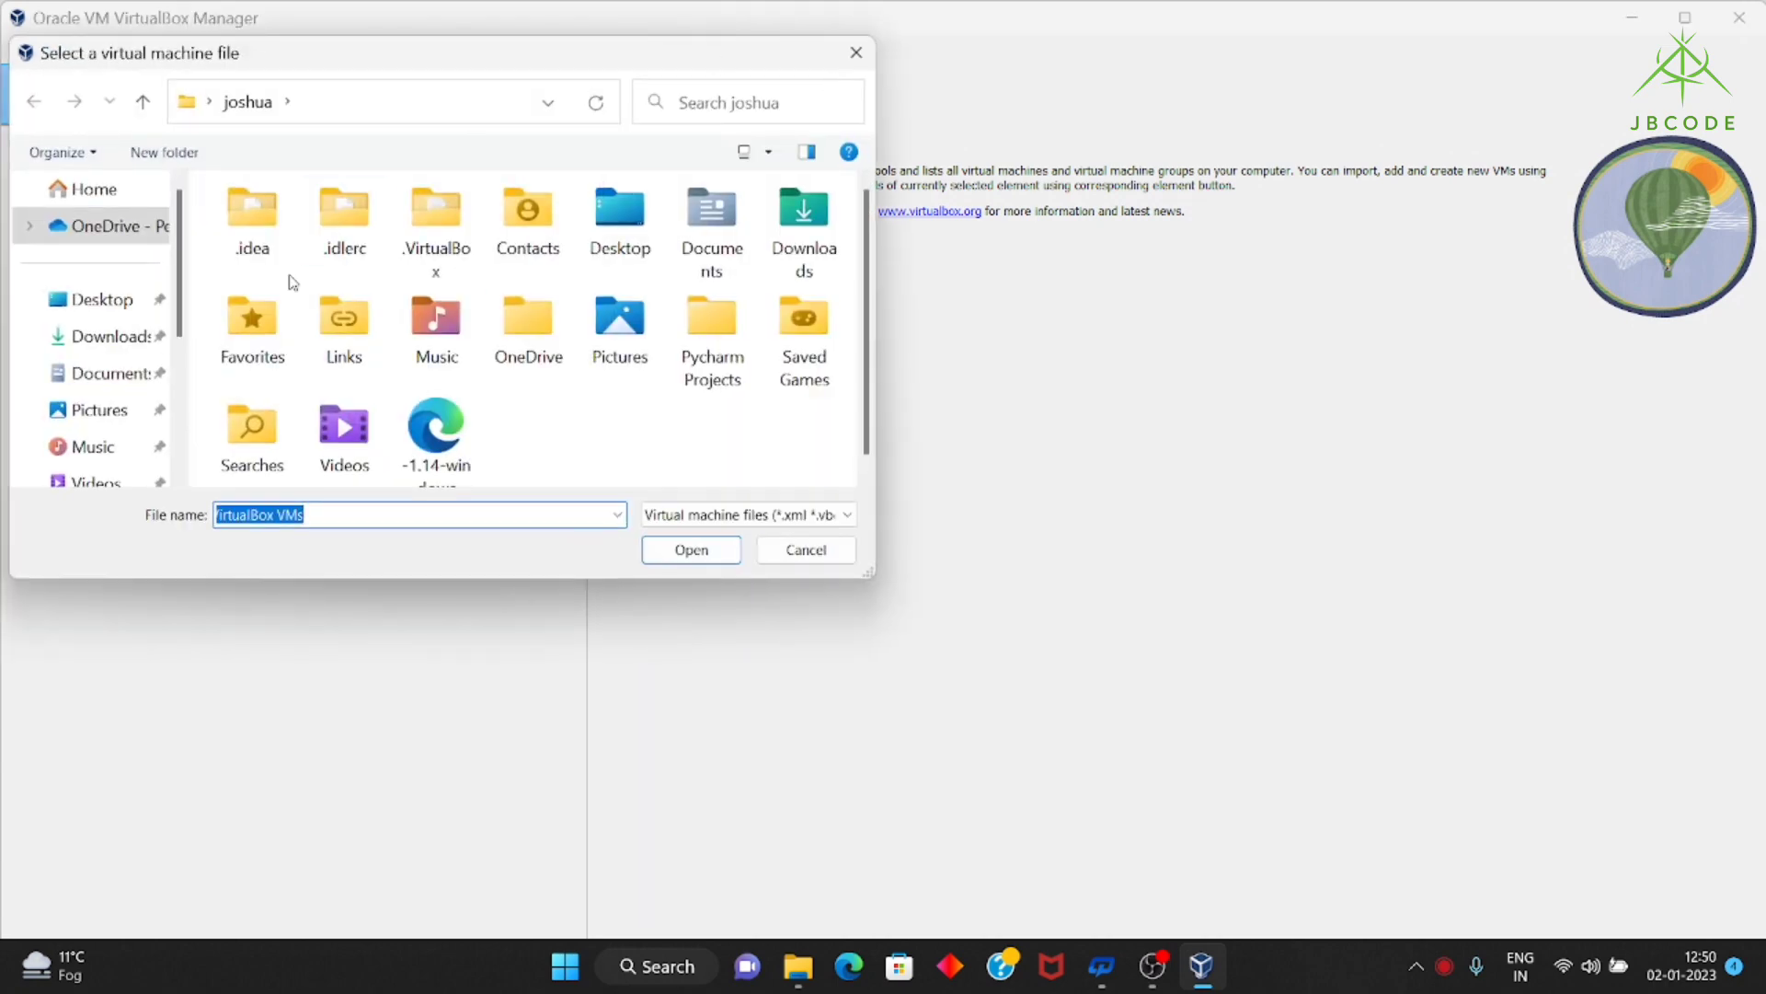
pyautogui.click(115, 338)
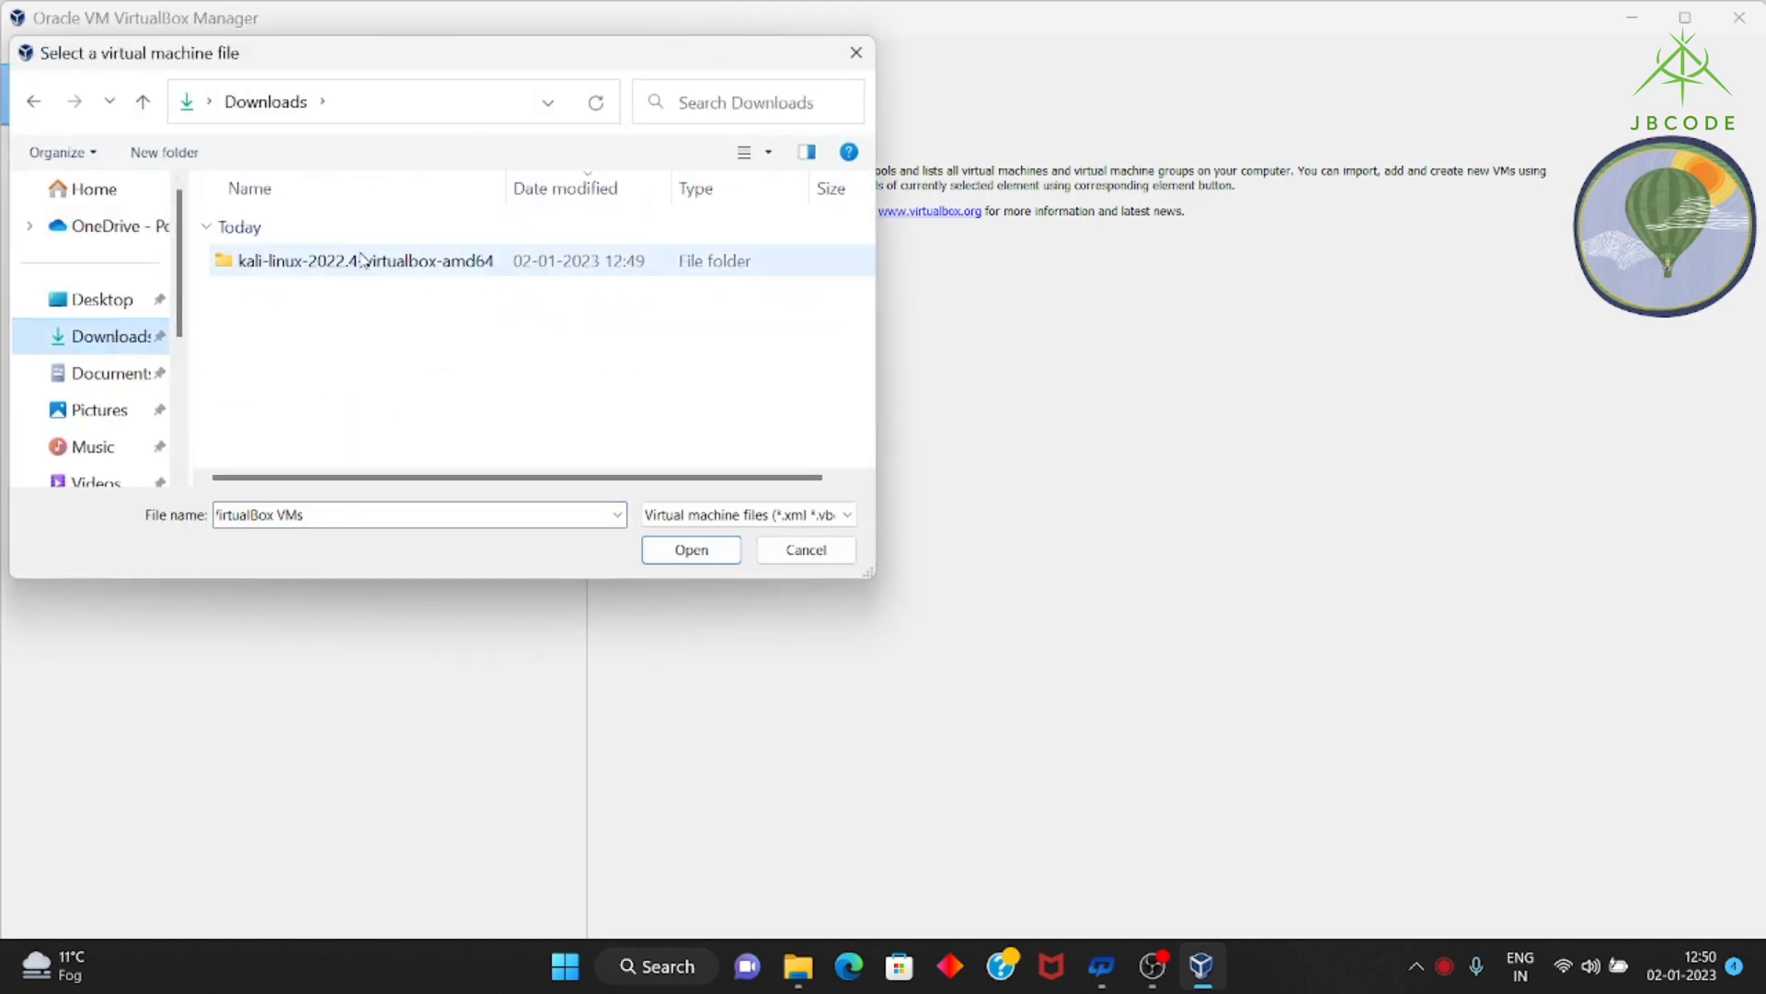
pyautogui.click(362, 261)
pyautogui.click(361, 260)
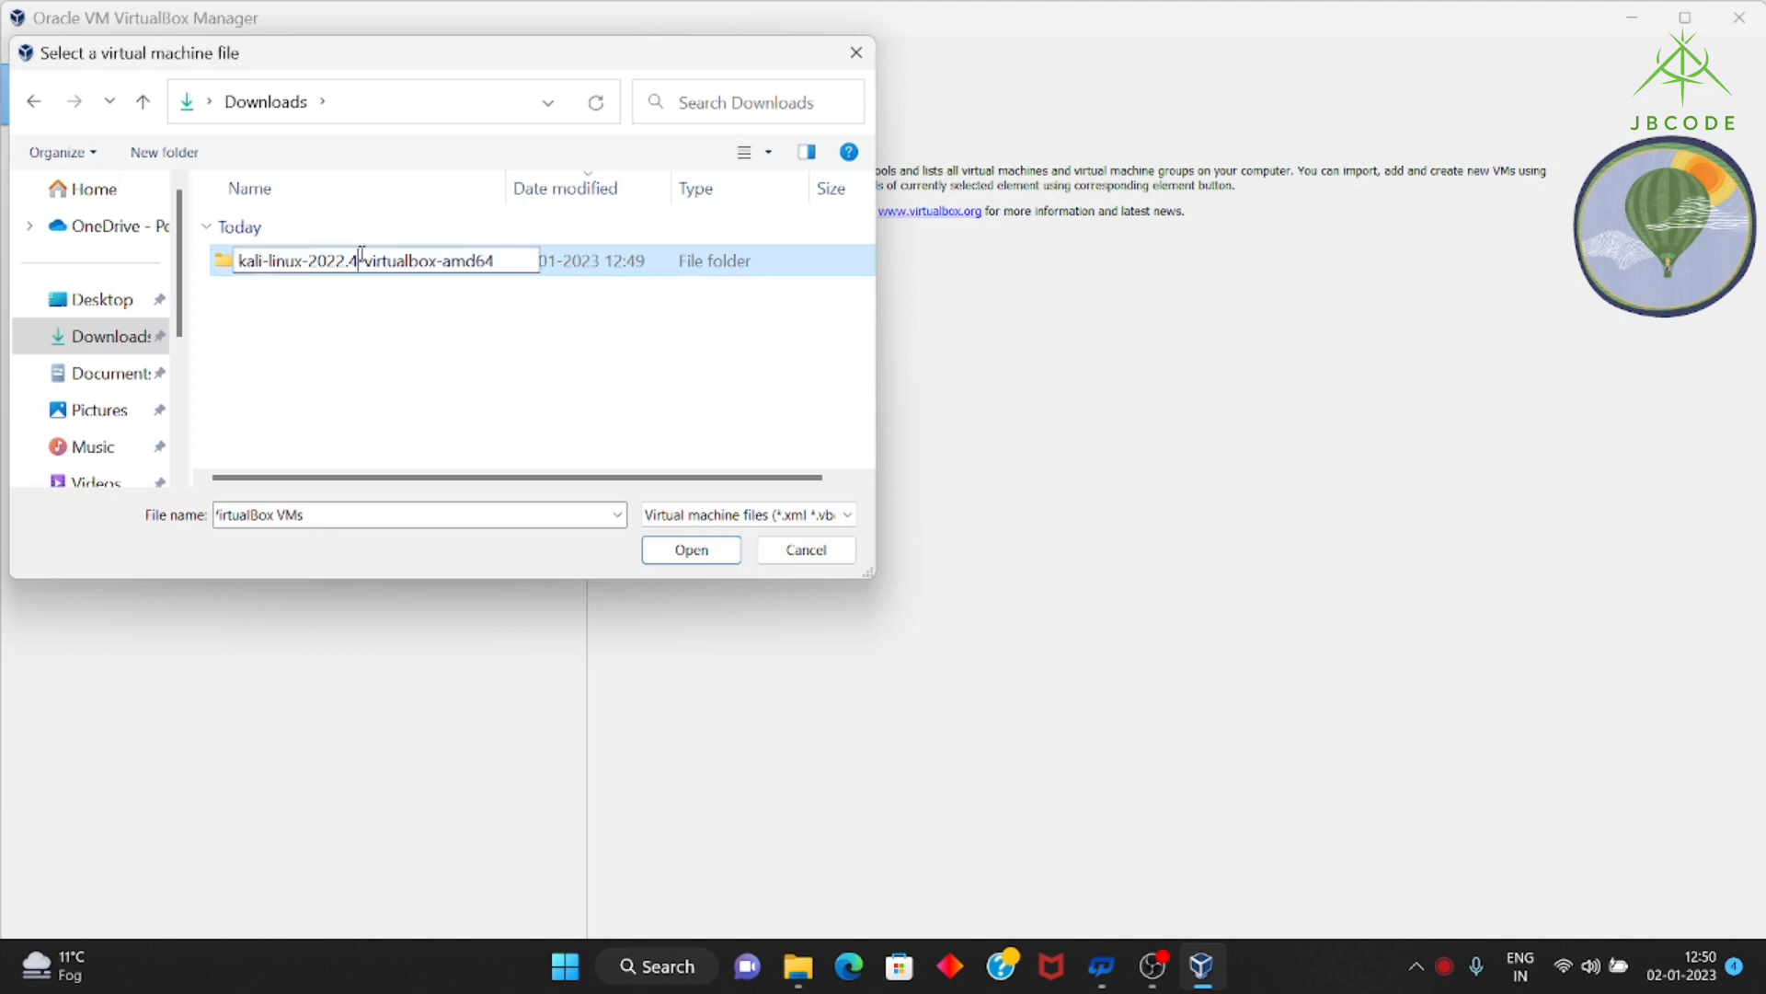
pyautogui.doubleClick(361, 258)
pyautogui.click(436, 261)
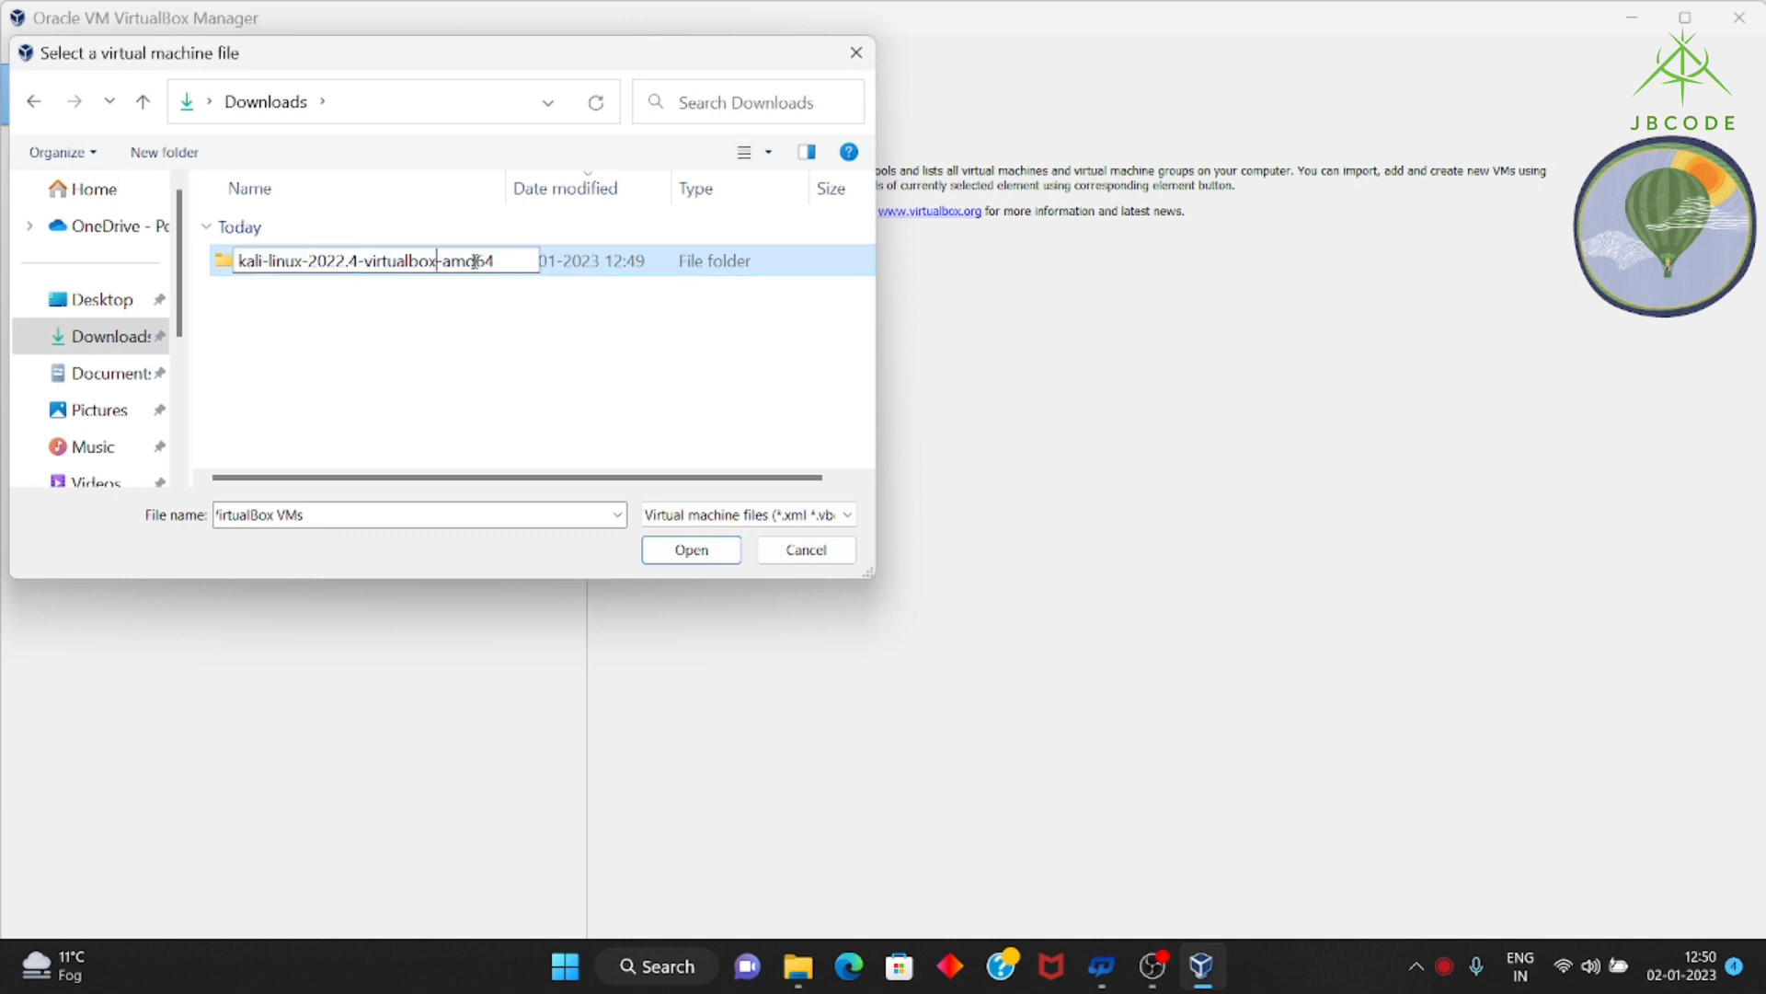
pyautogui.doubleClick(620, 265)
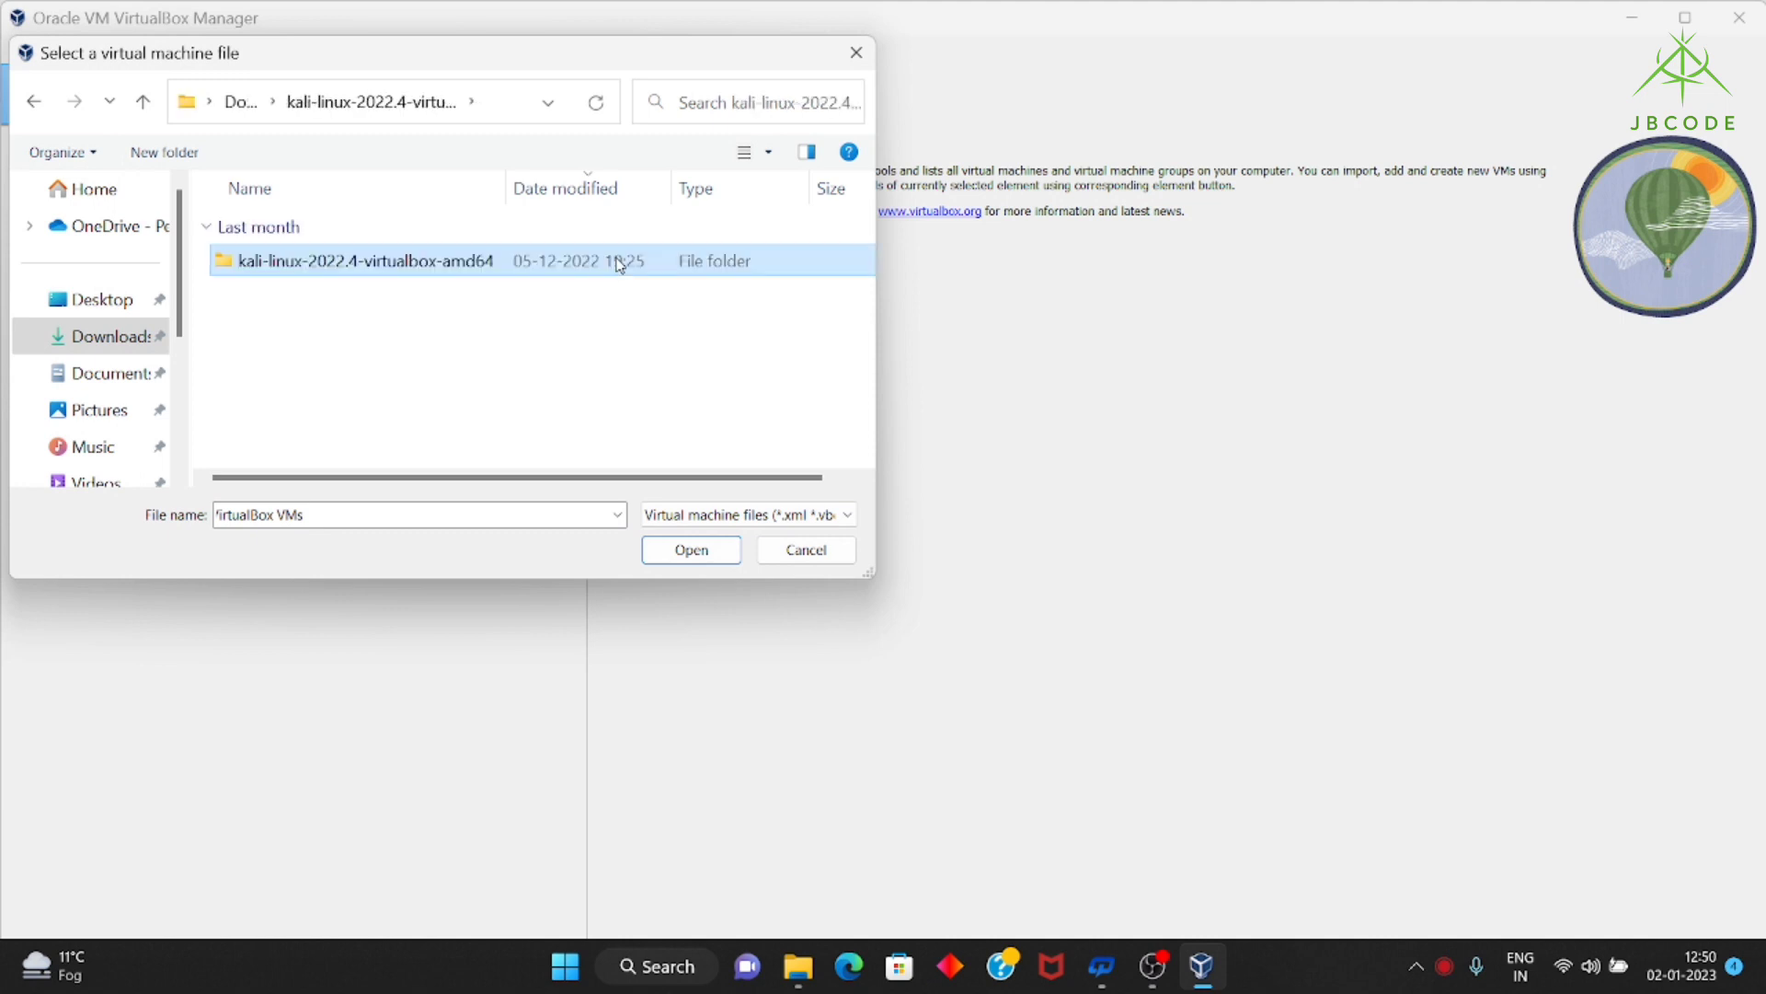
pyautogui.doubleClick(619, 265)
pyautogui.click(619, 265)
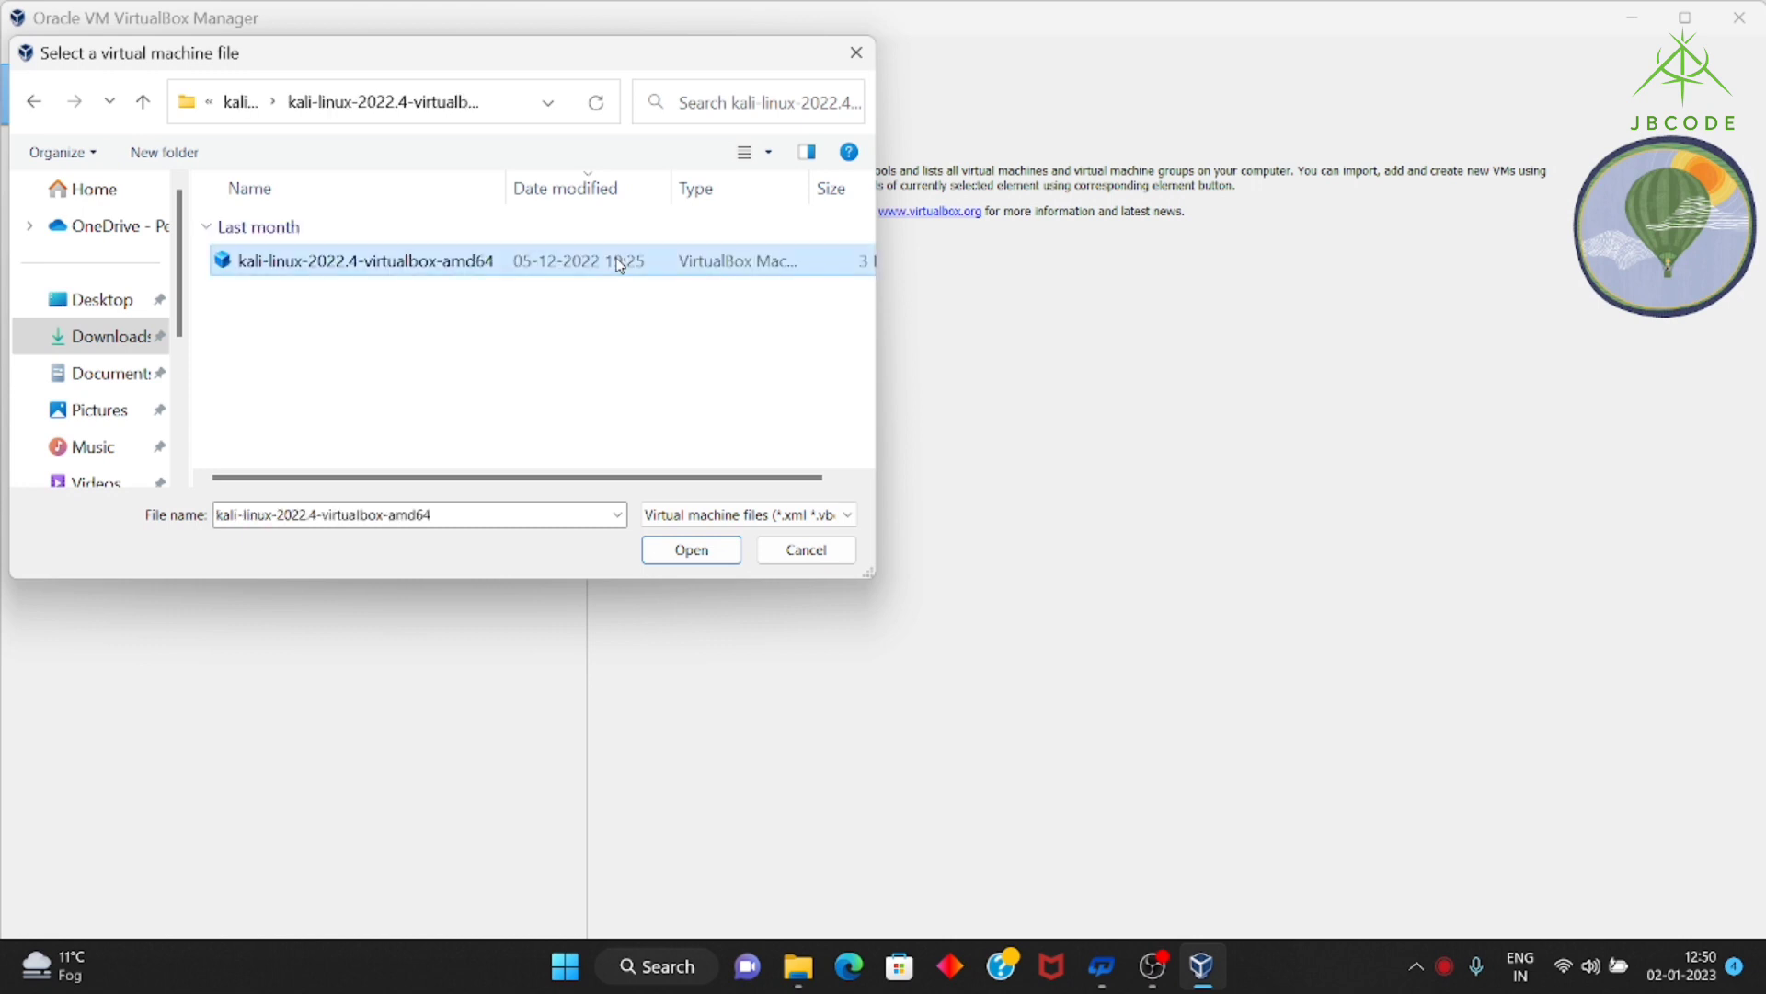
pyautogui.click(710, 551)
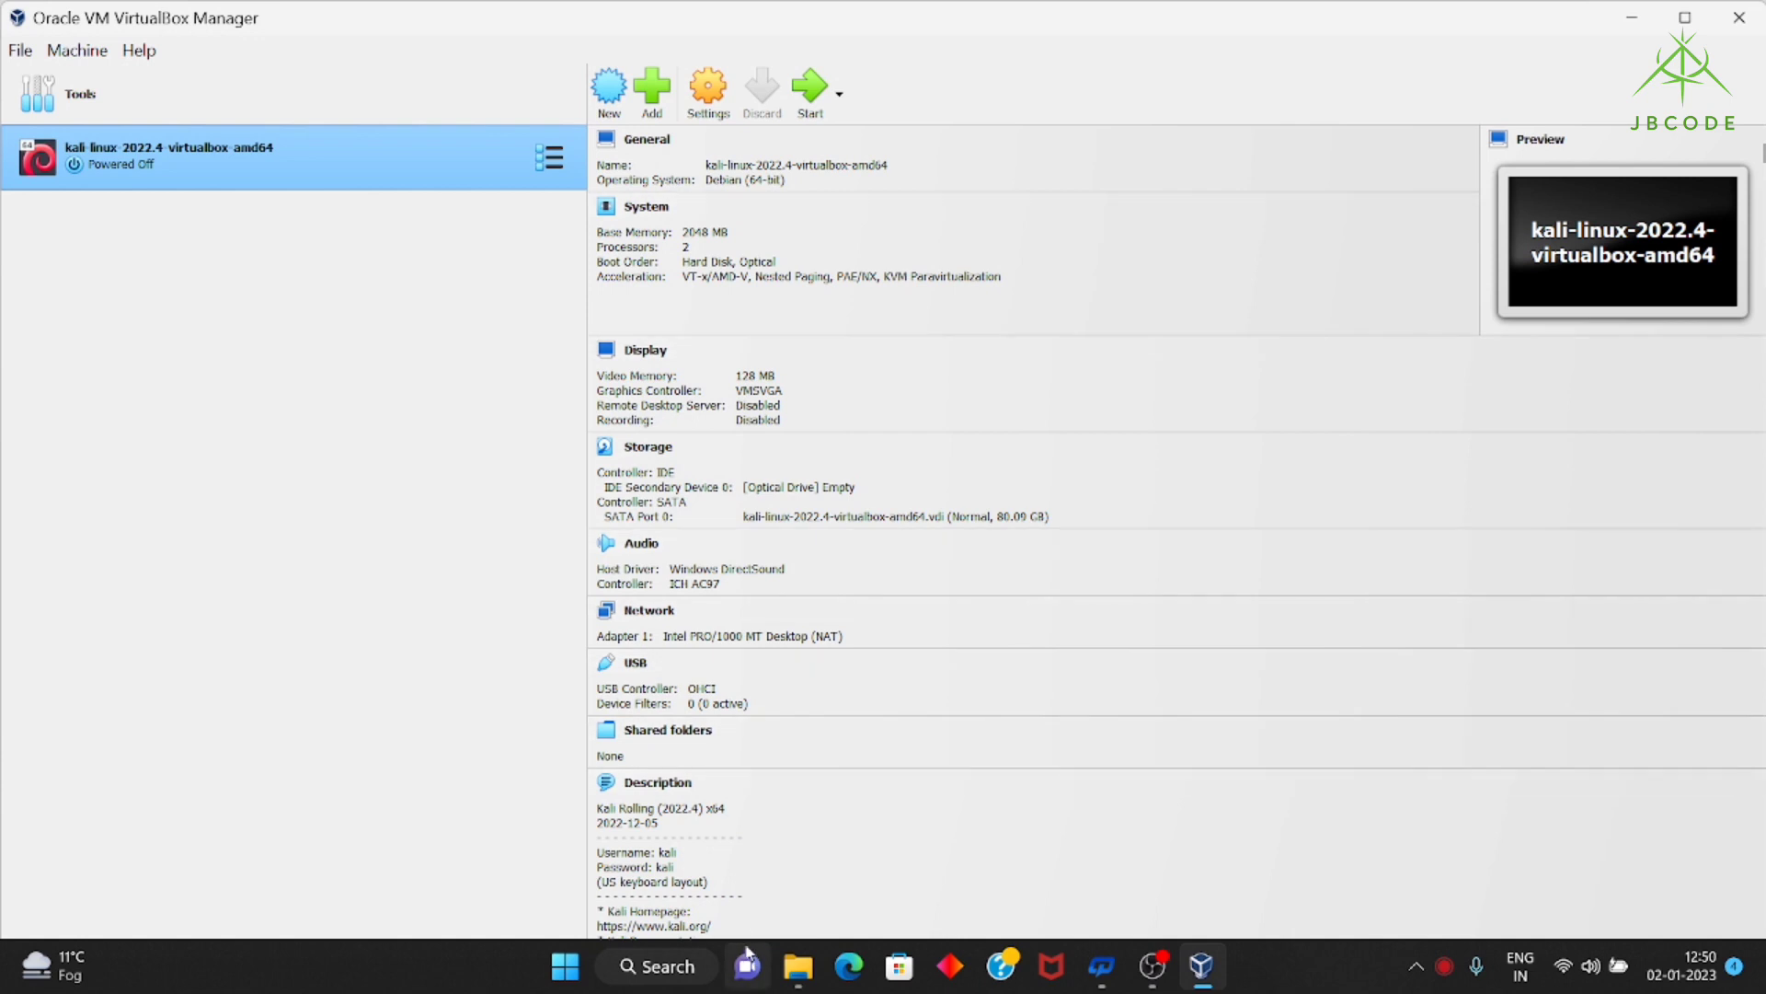
# In the Kali machine's general settings, set the type to Linux and the version to Debian (64-bit).
pyautogui.click(710, 90)
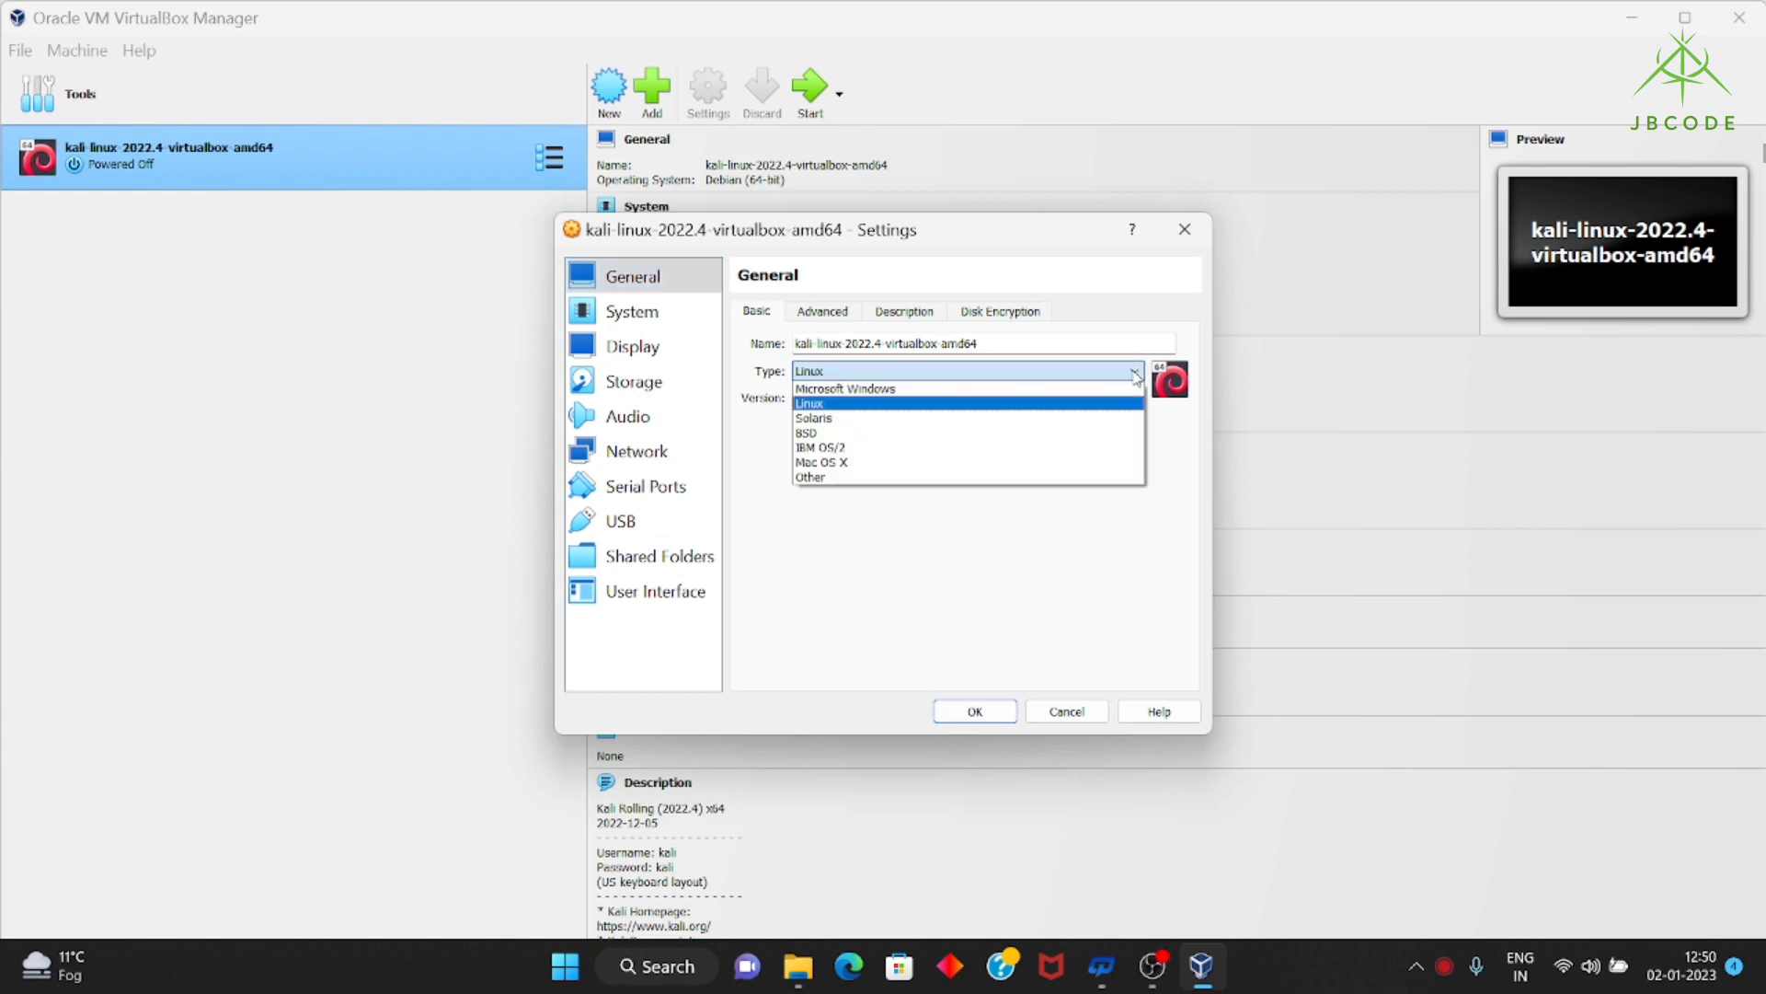
pyautogui.click(1031, 405)
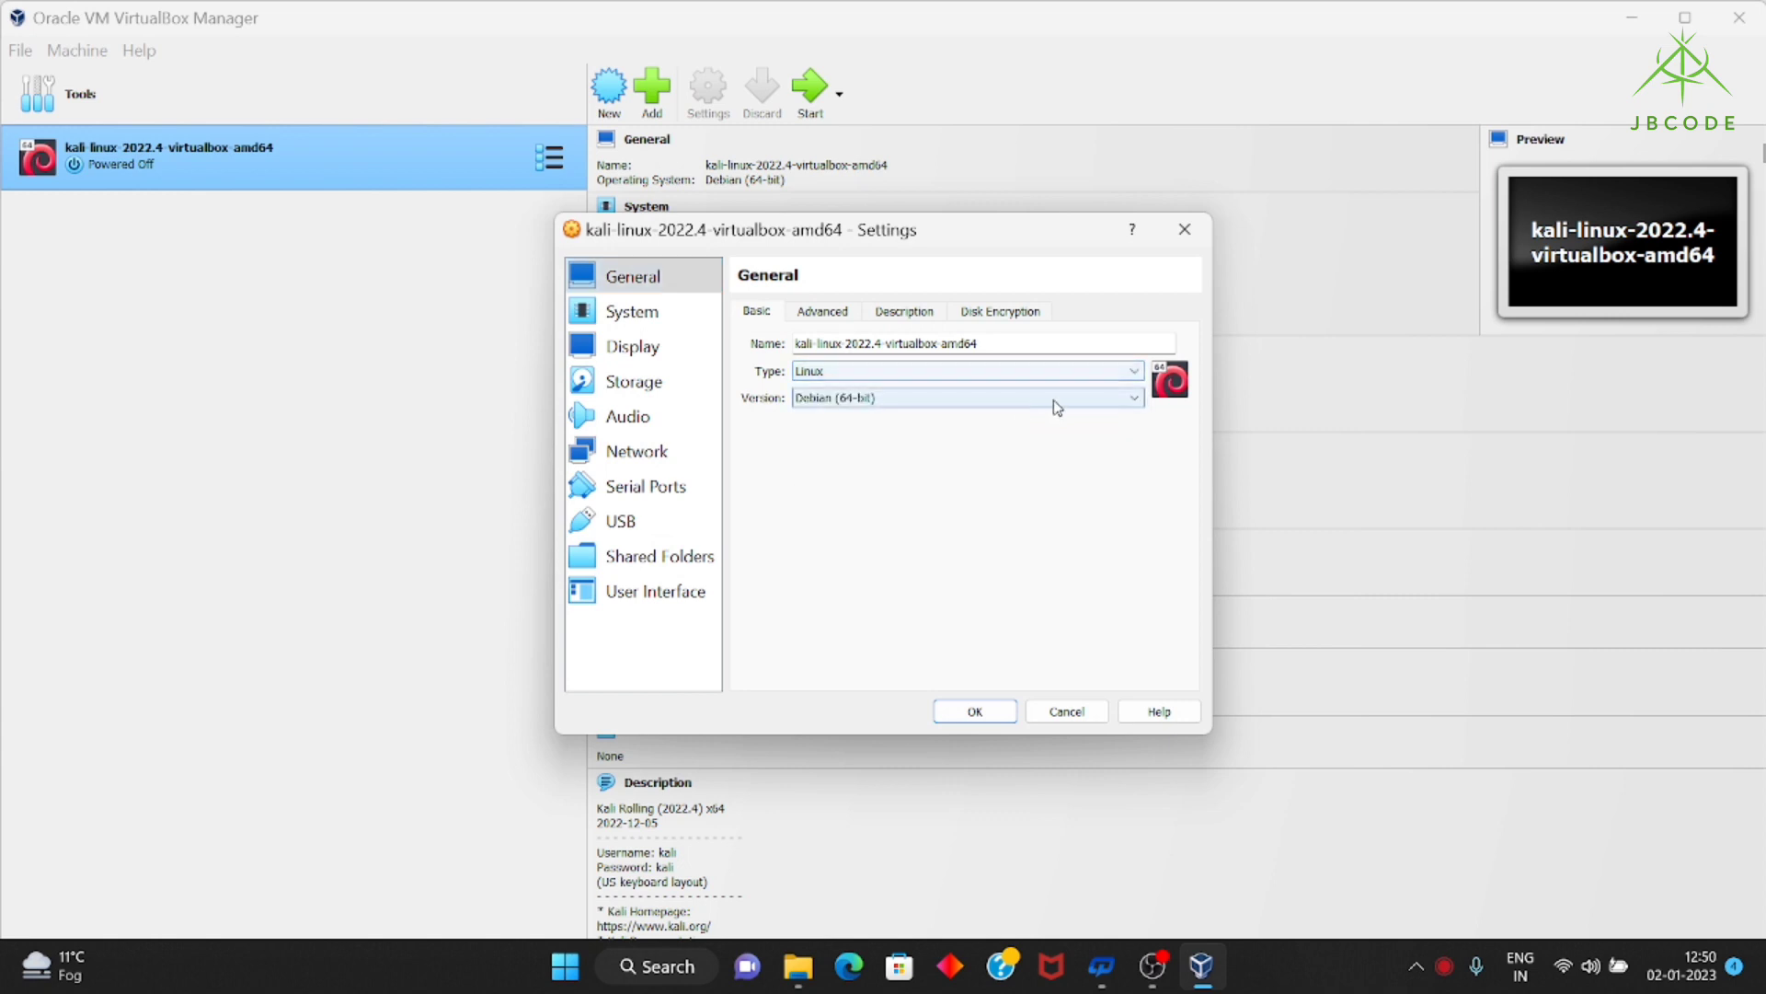
pyautogui.click(1137, 400)
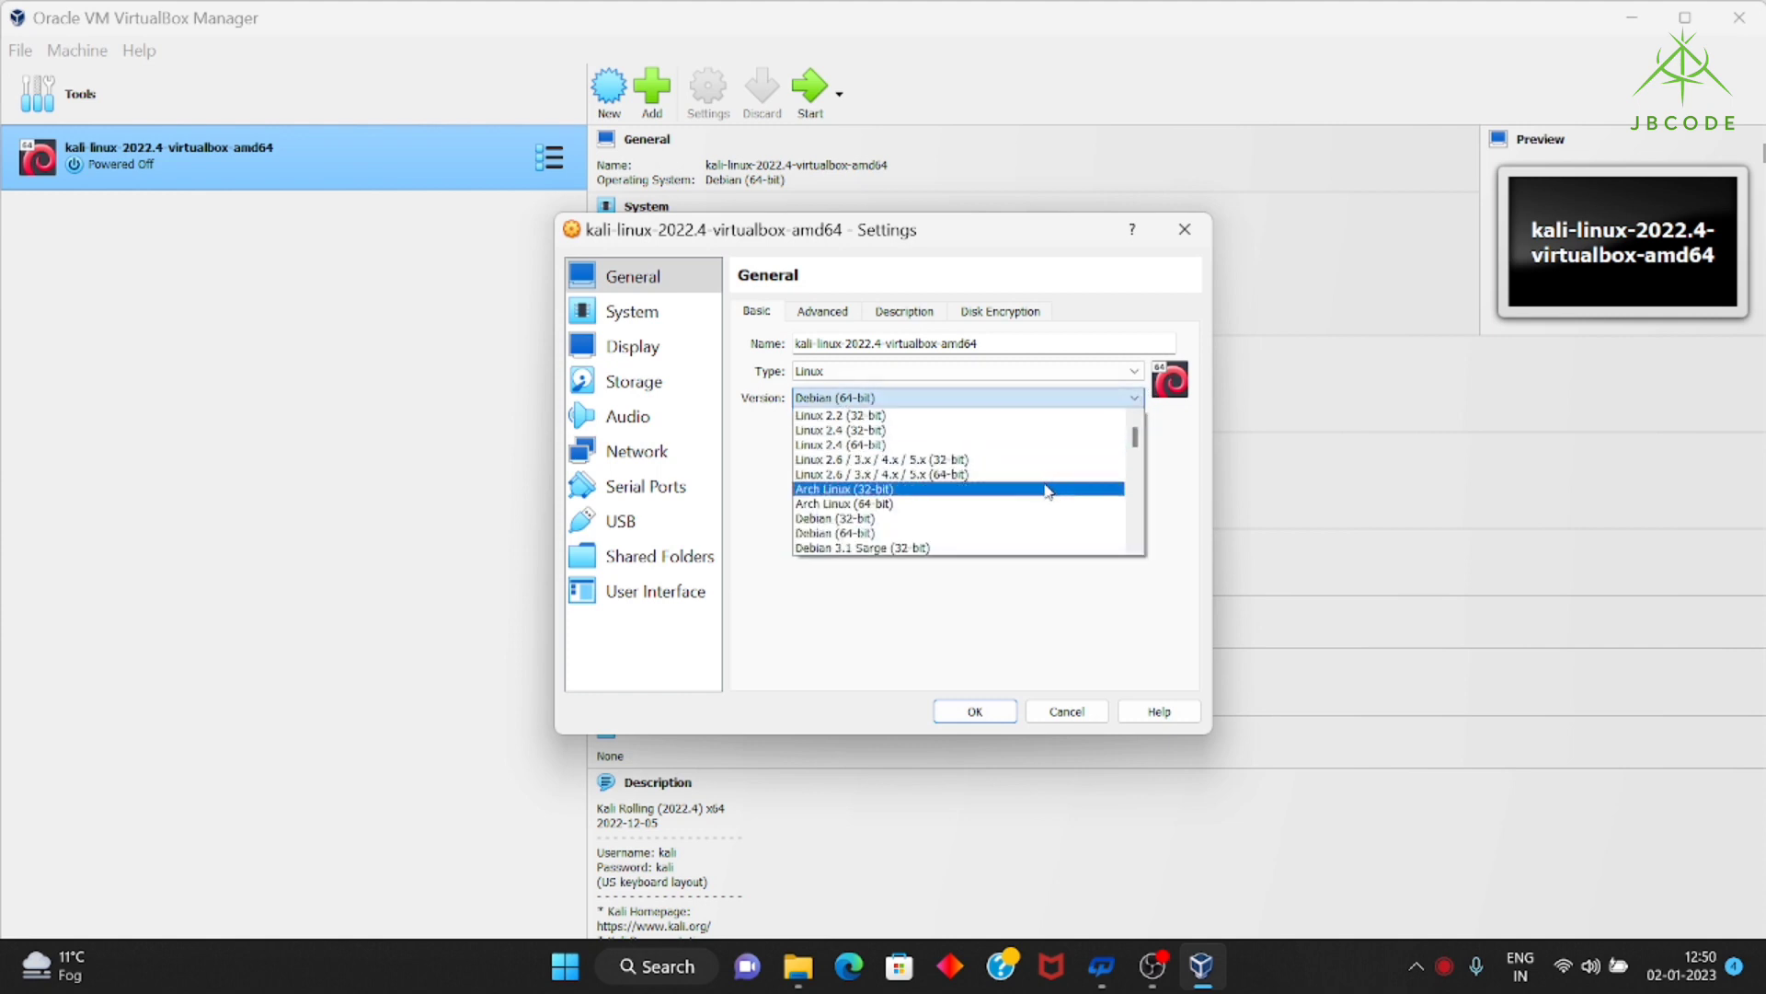
pyautogui.click(1016, 534)
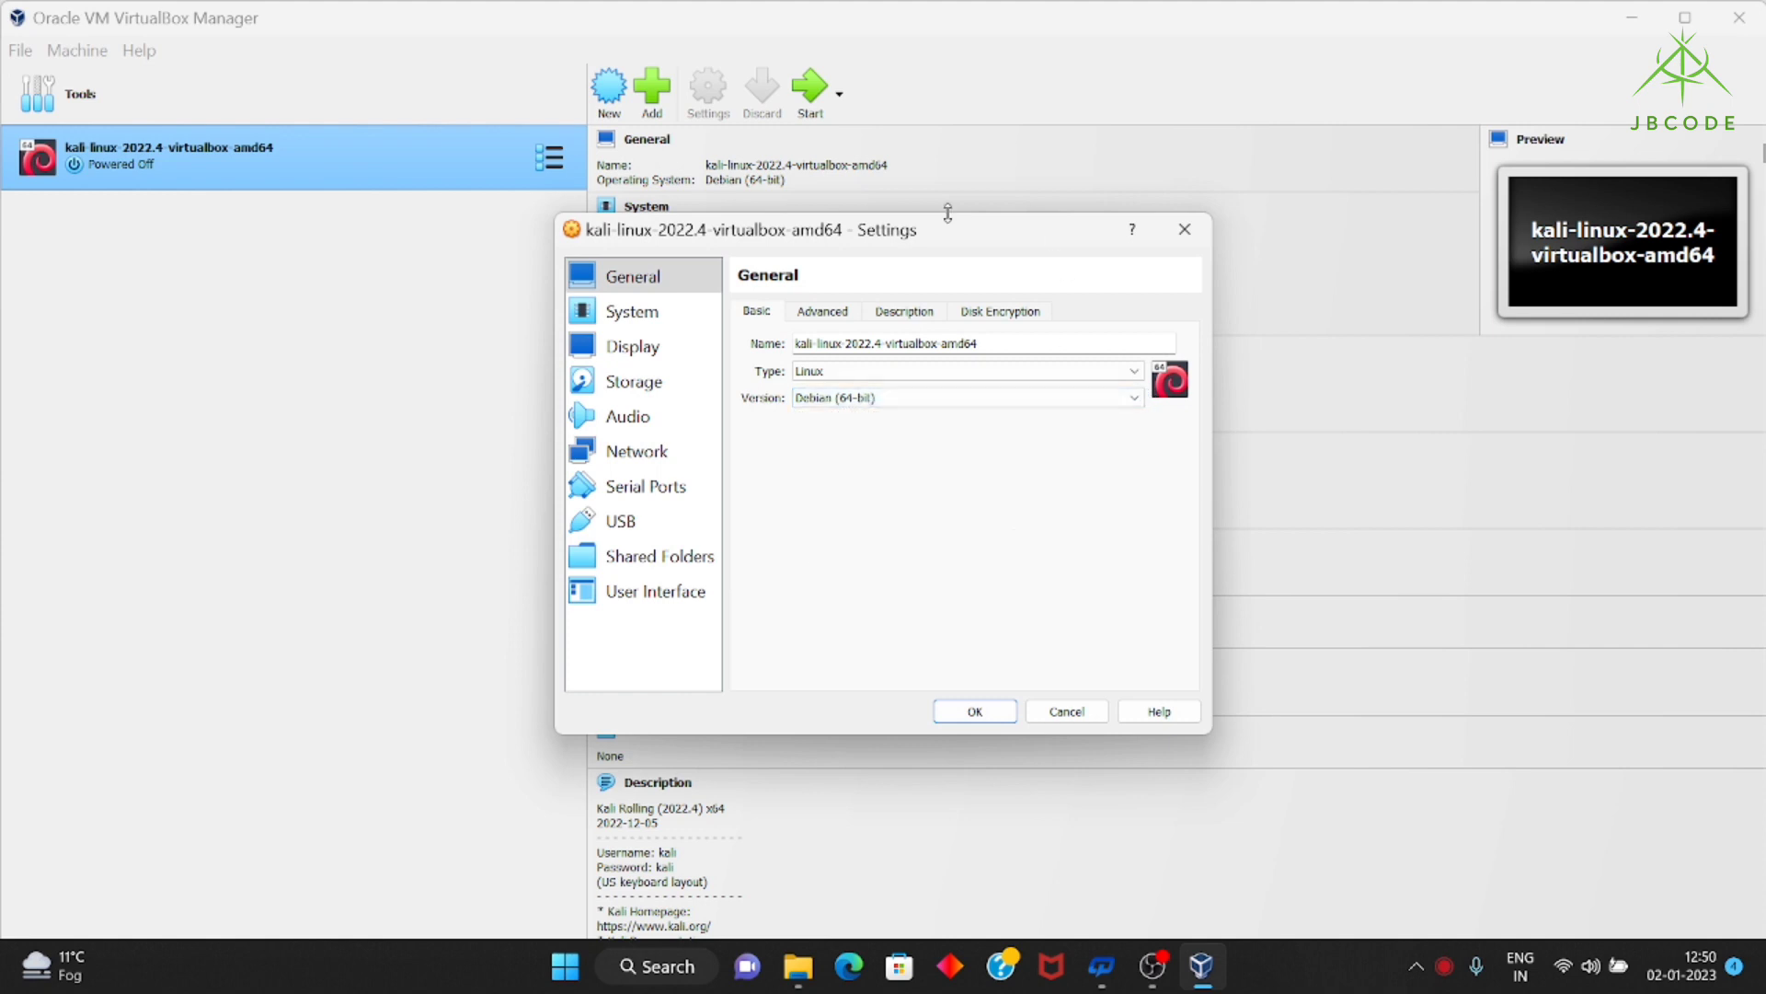
# Review the machine's System, Display, Storage and Audio settings, and attach network Adapter 1 to NAT.
pyautogui.click(618, 317)
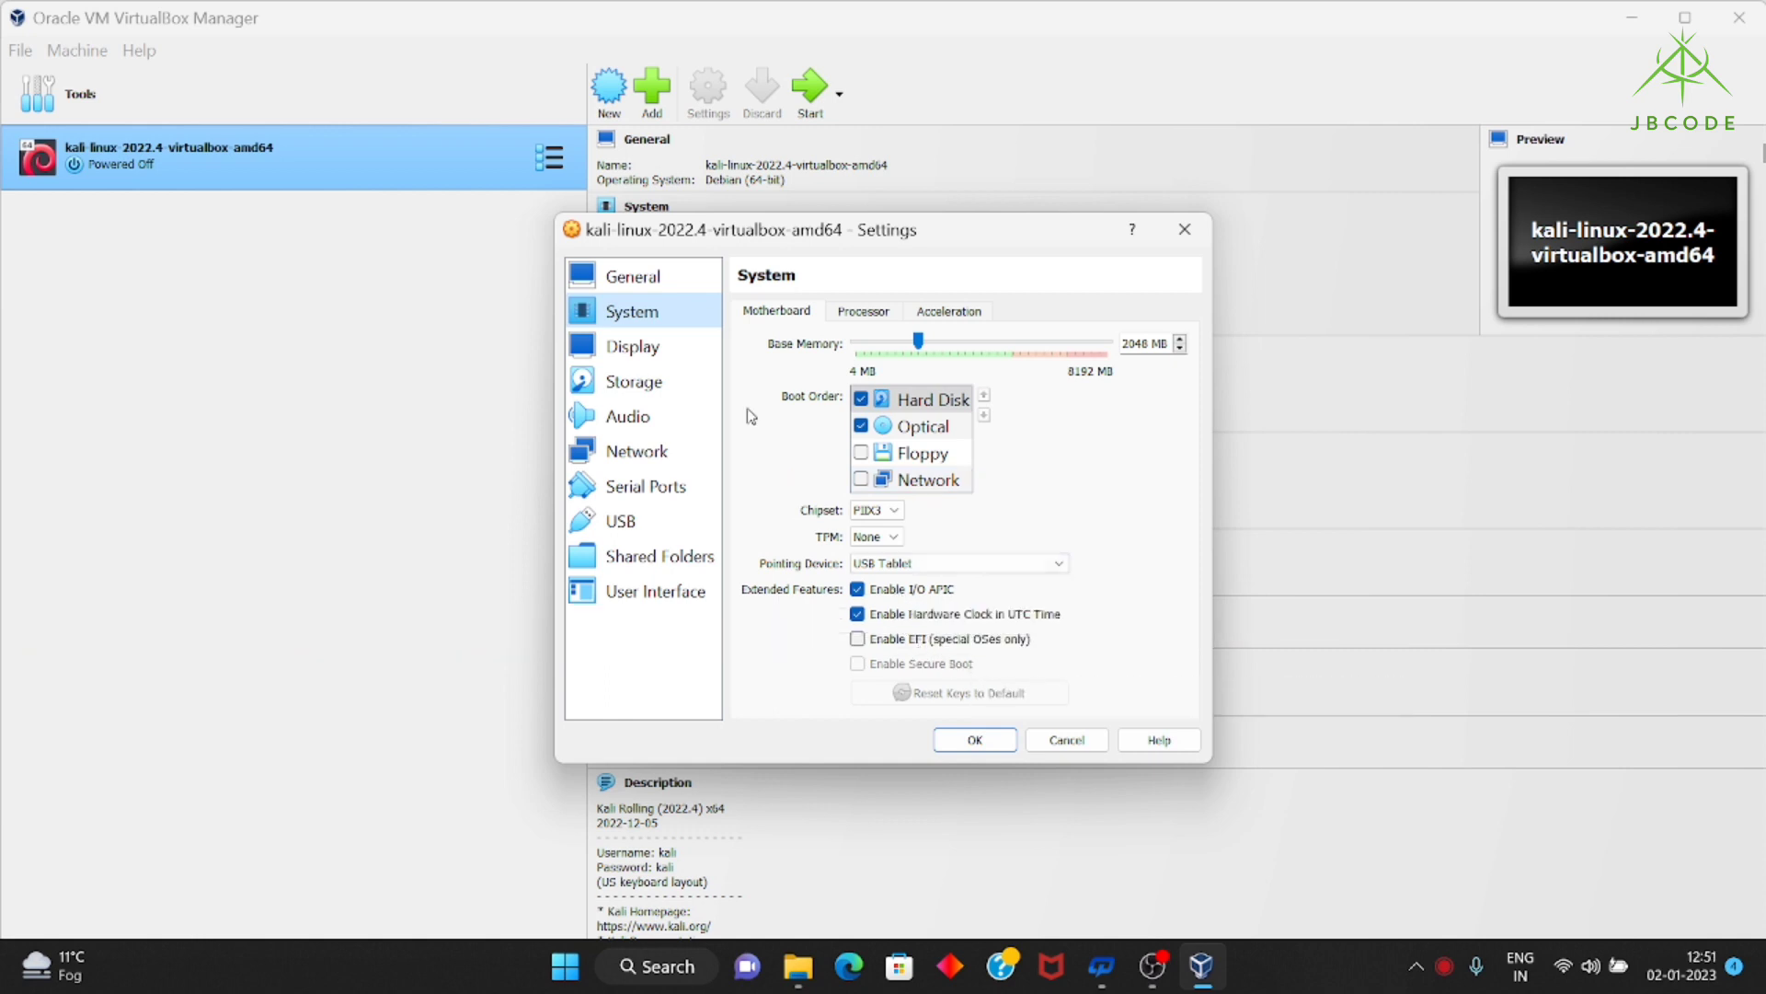
pyautogui.click(666, 350)
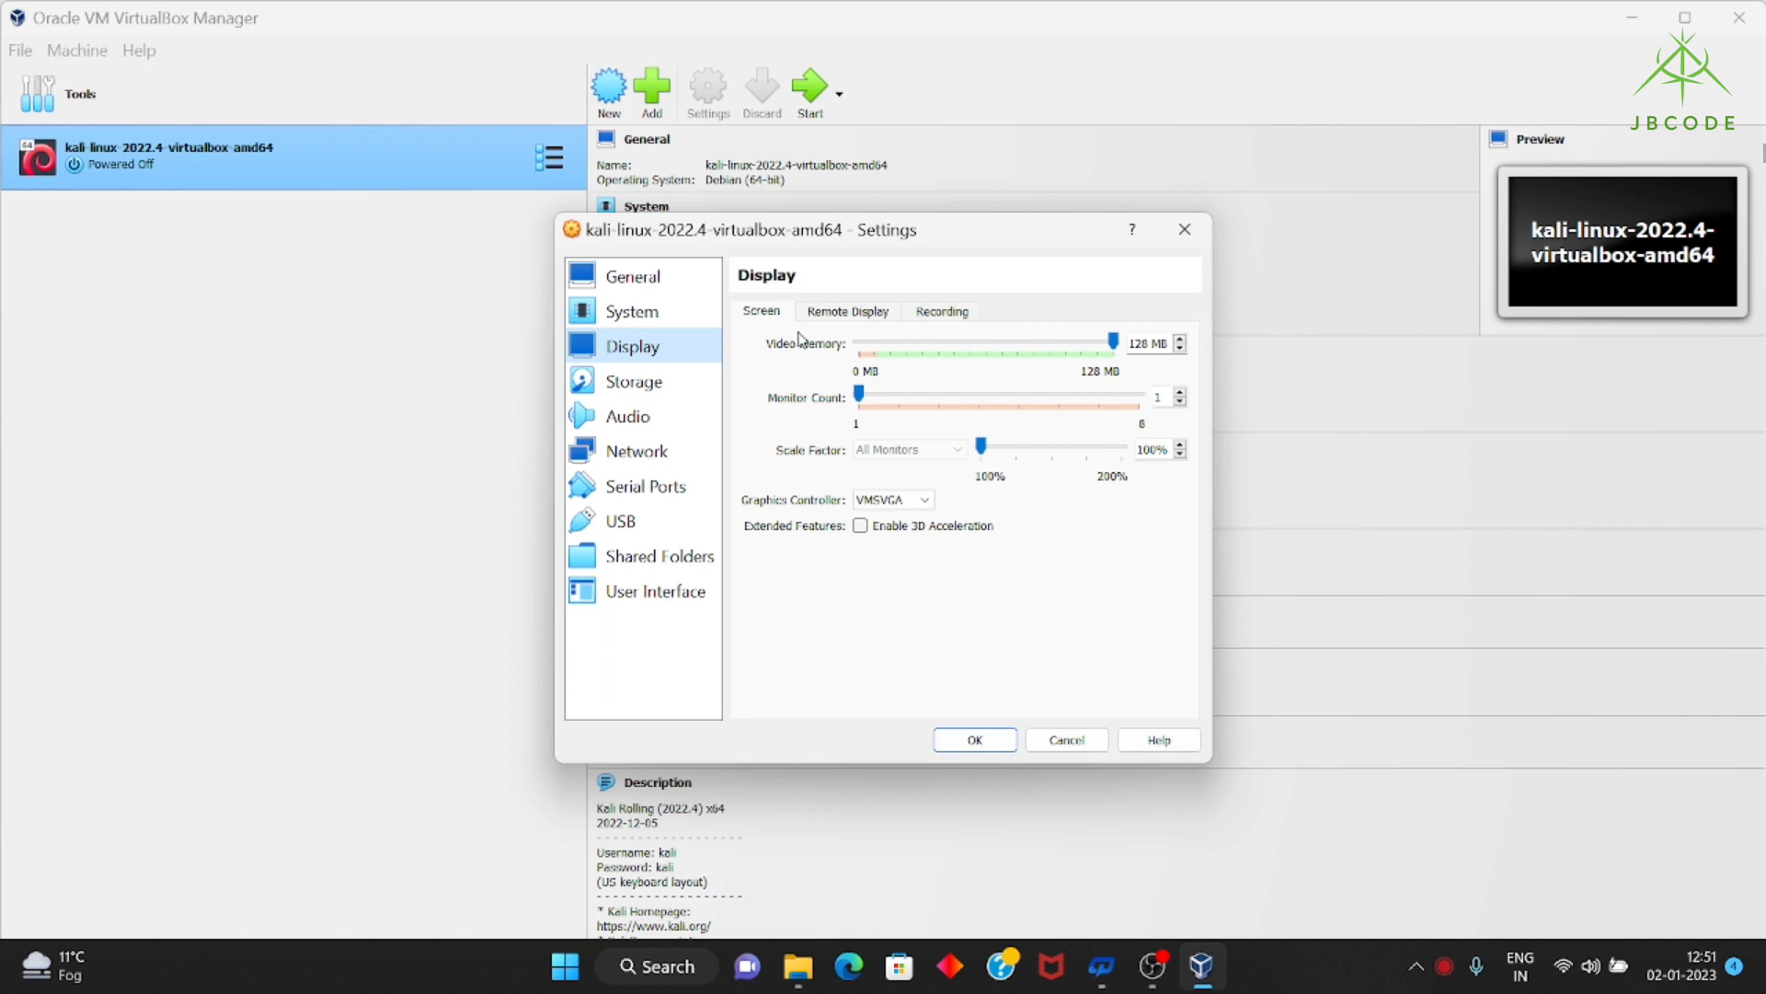
pyautogui.click(642, 390)
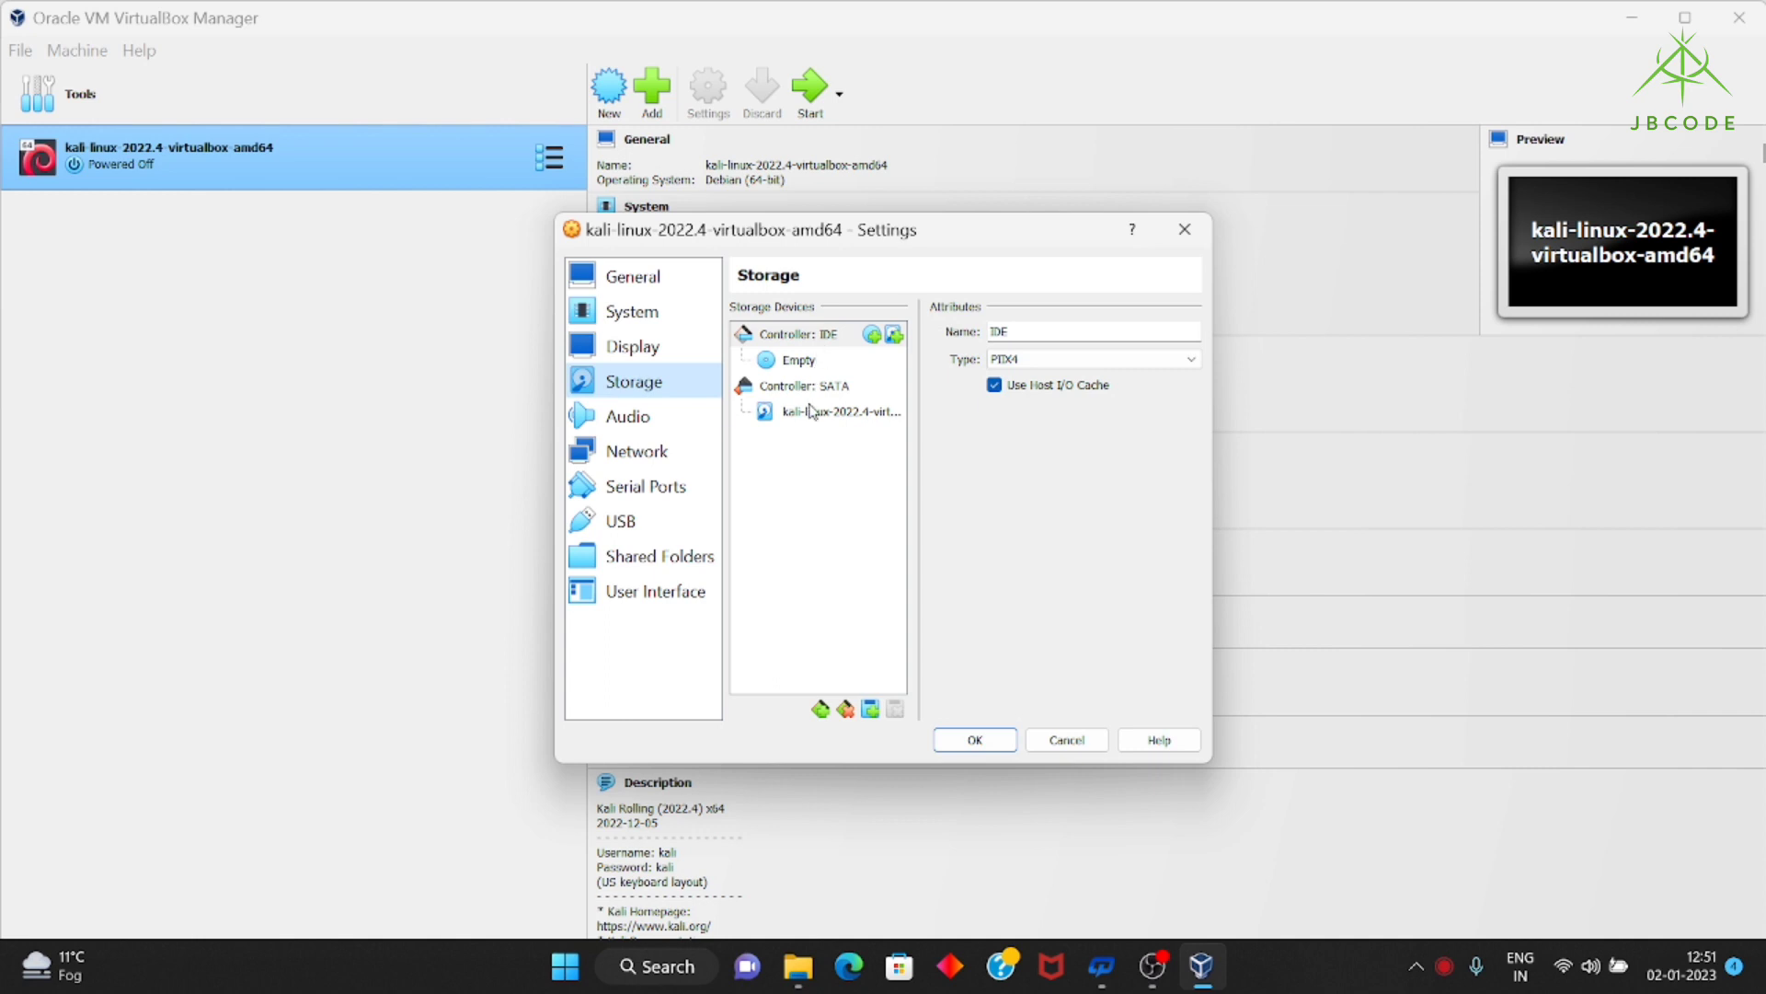
pyautogui.click(703, 419)
pyautogui.click(690, 457)
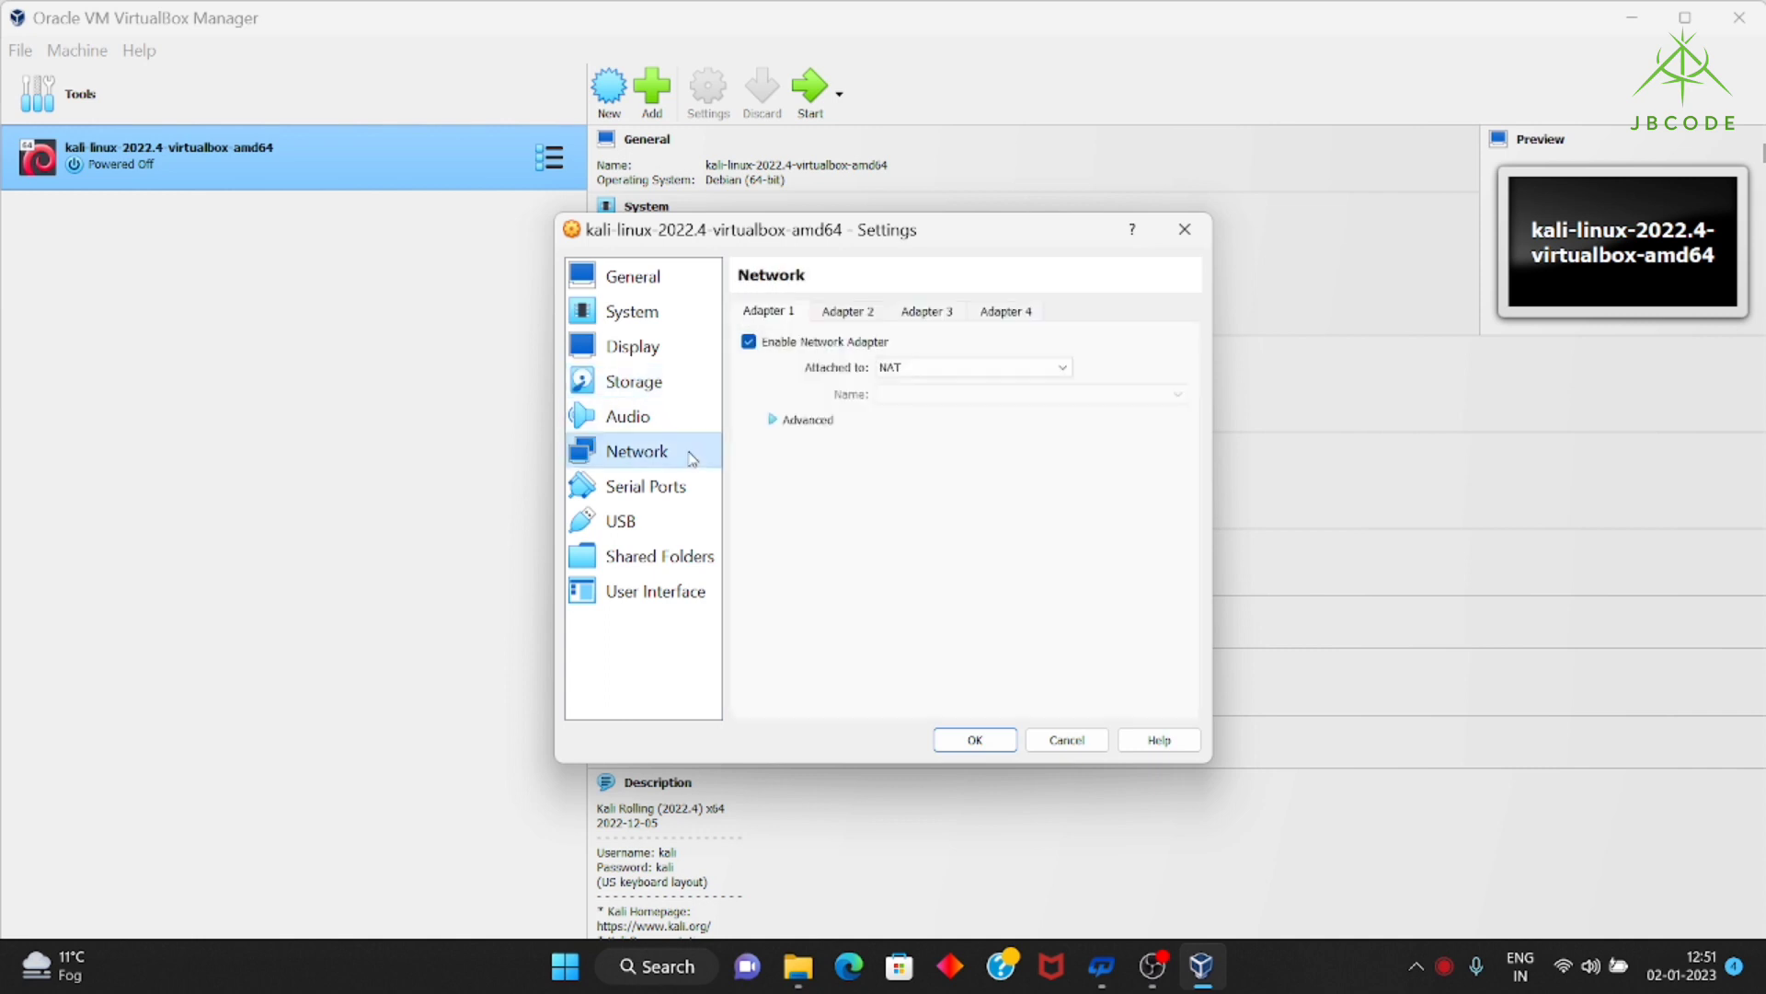
pyautogui.click(1065, 370)
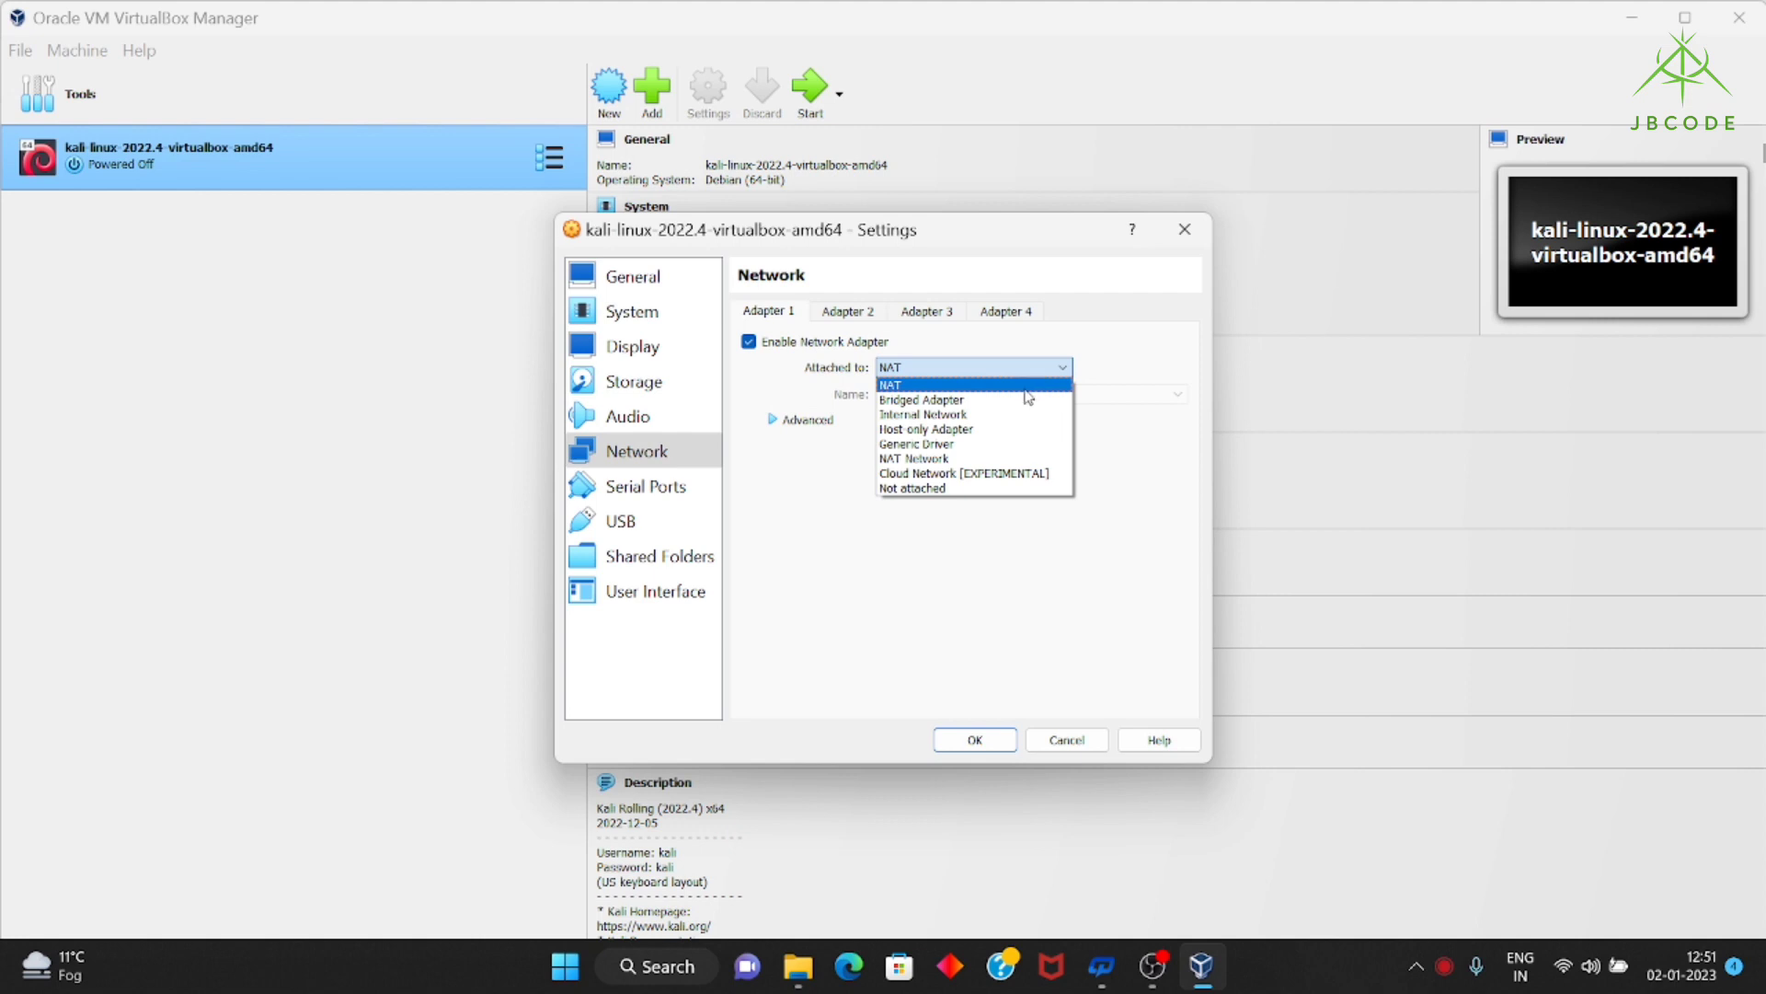
pyautogui.click(1027, 386)
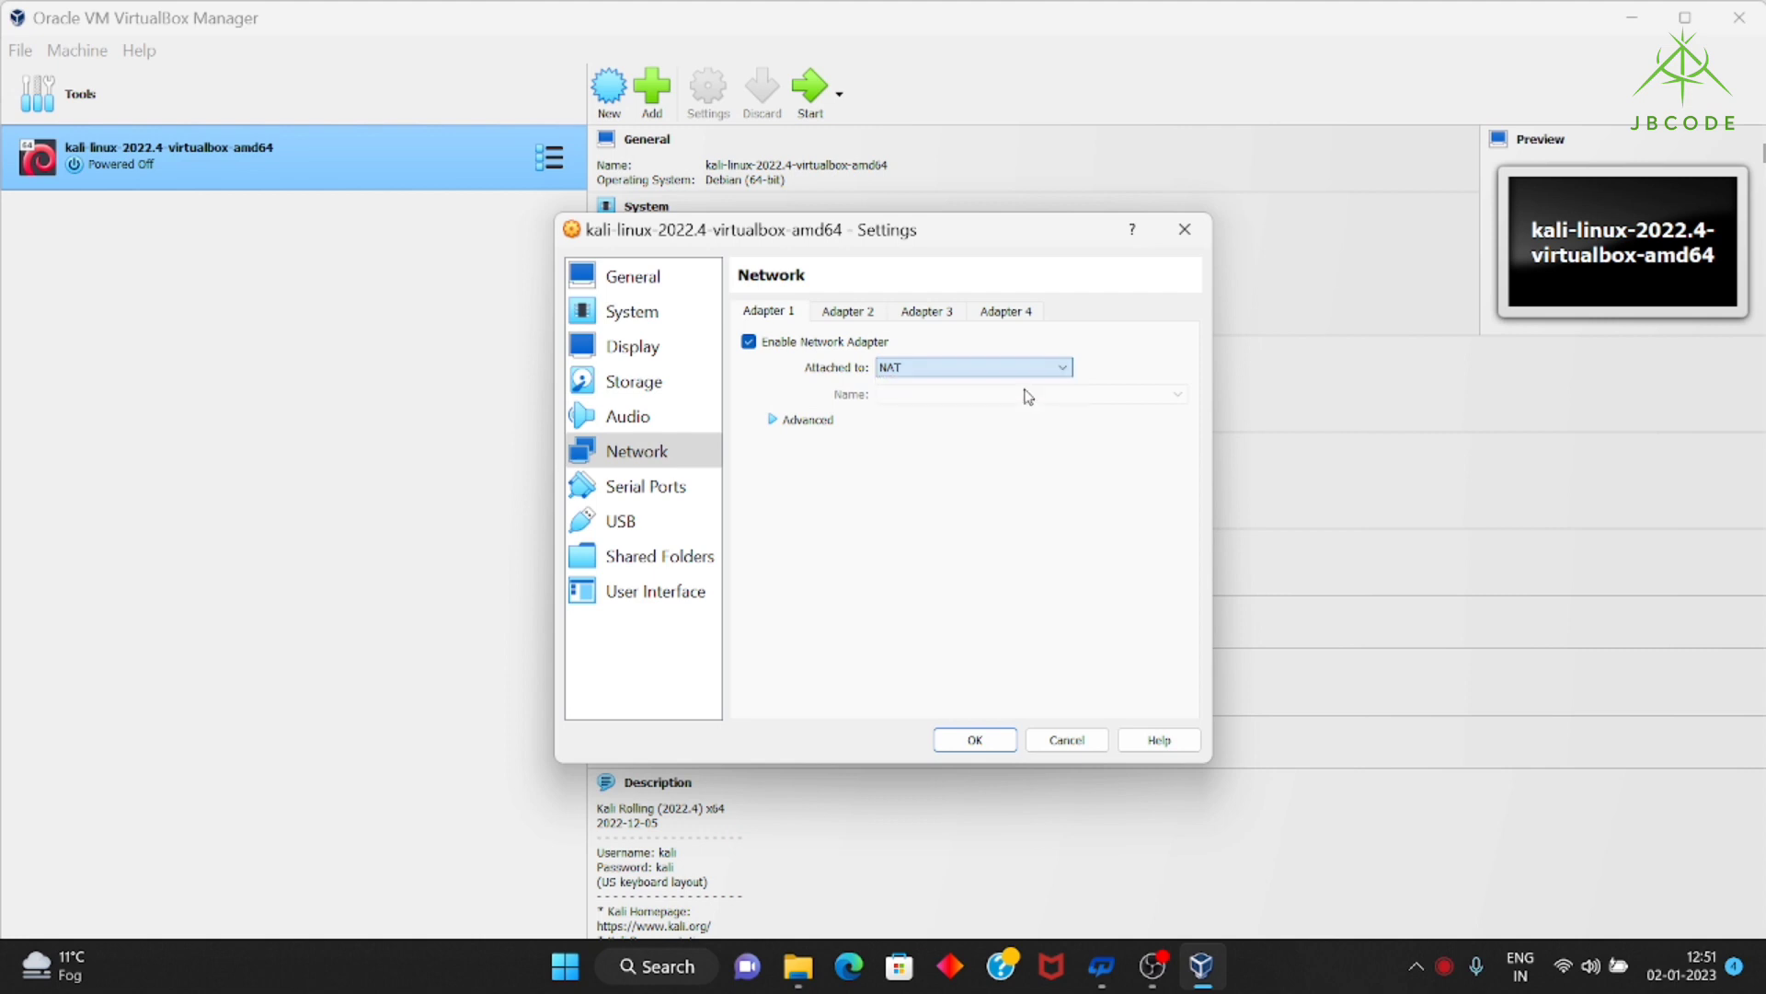
# Enable serial port 1 on COM1, check the USB settings, and save the machine's settings.
pyautogui.click(687, 503)
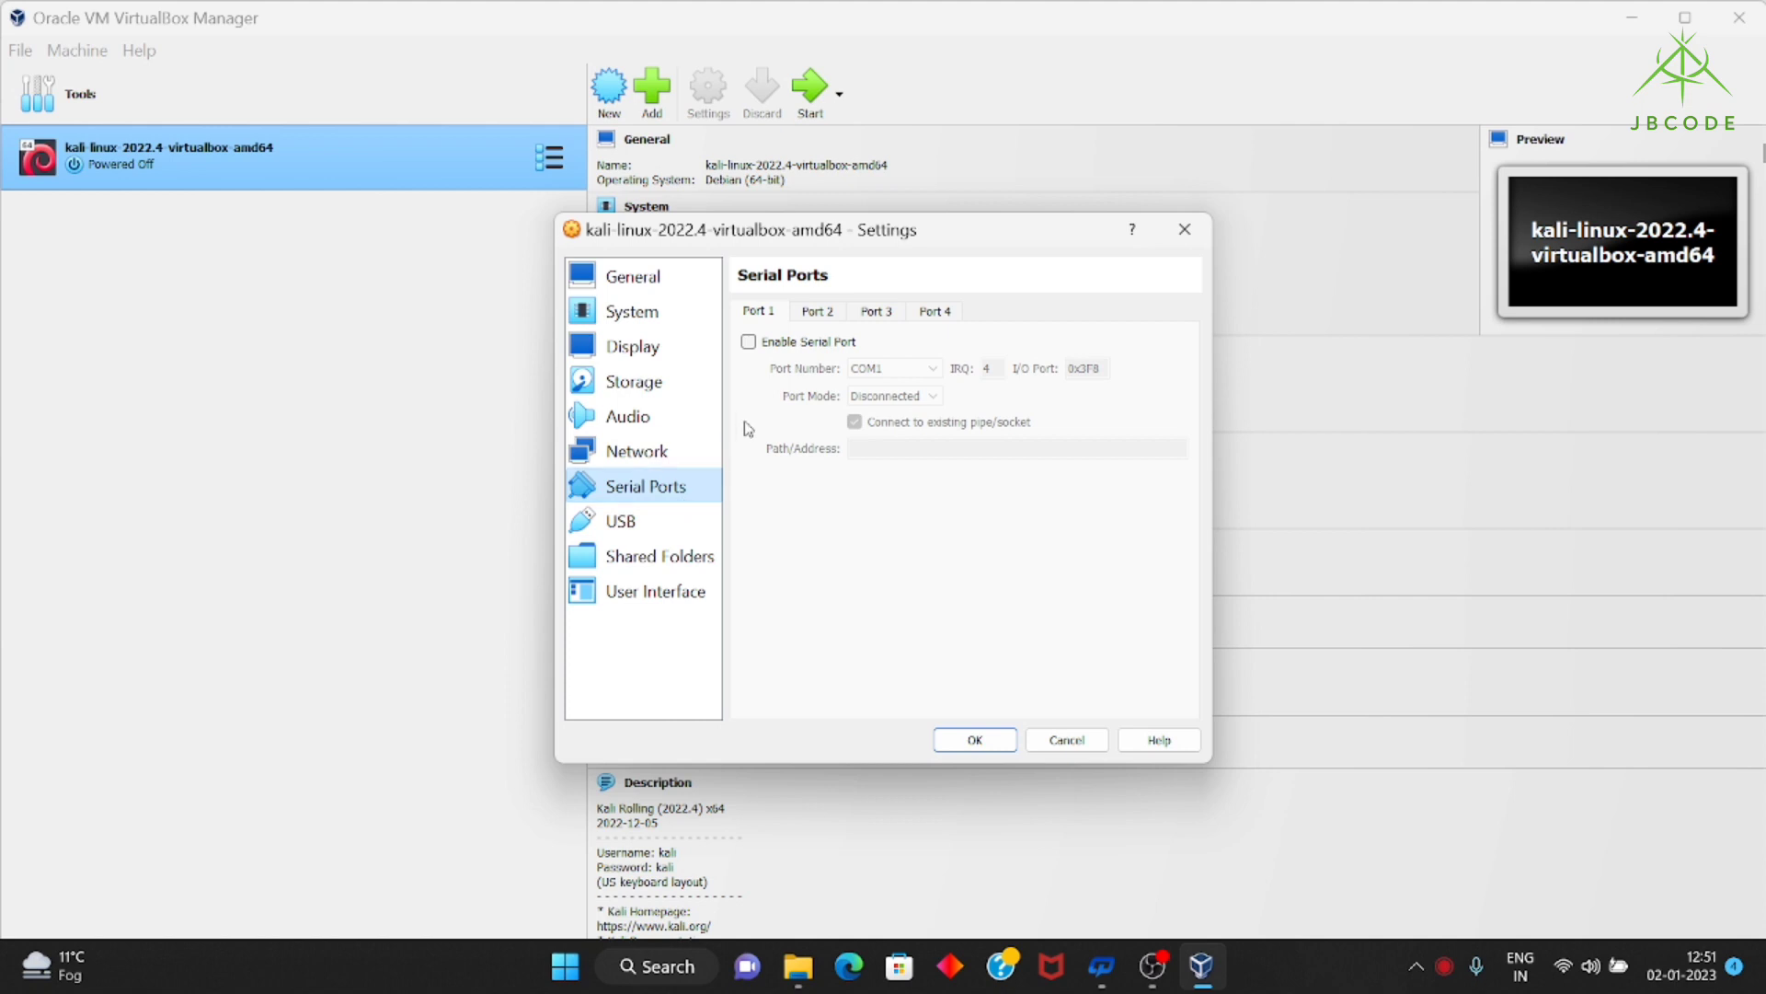
pyautogui.click(748, 343)
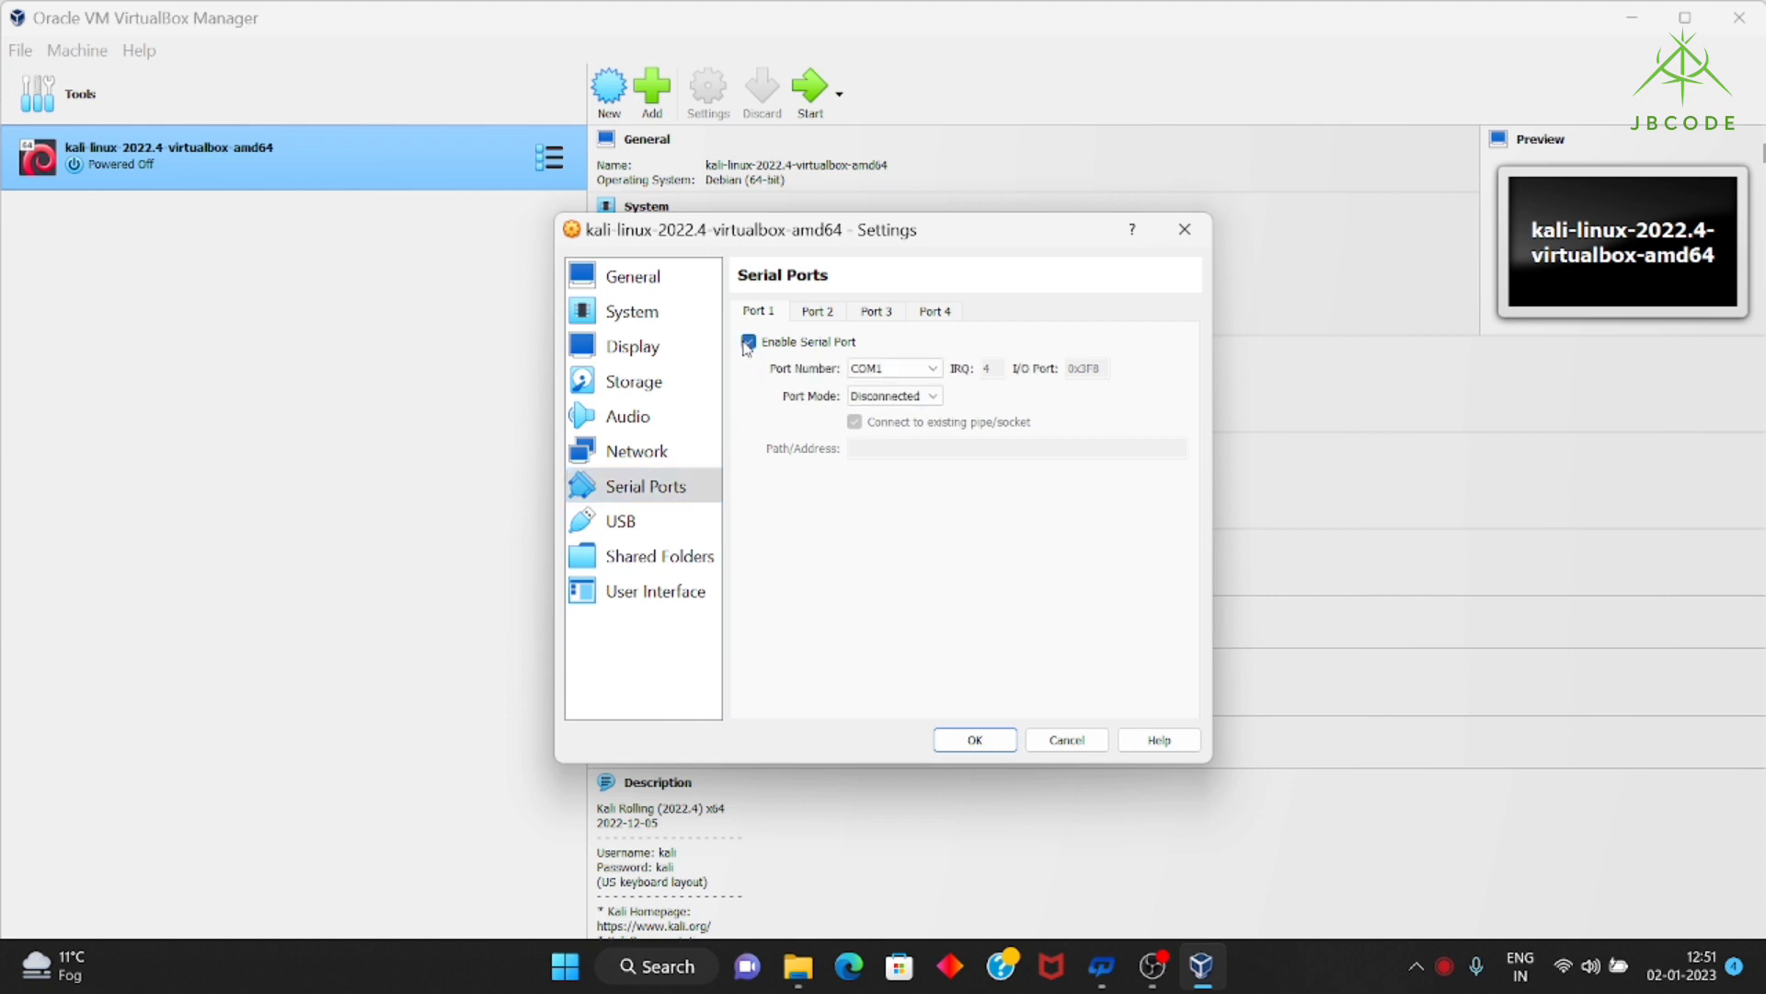
pyautogui.click(665, 531)
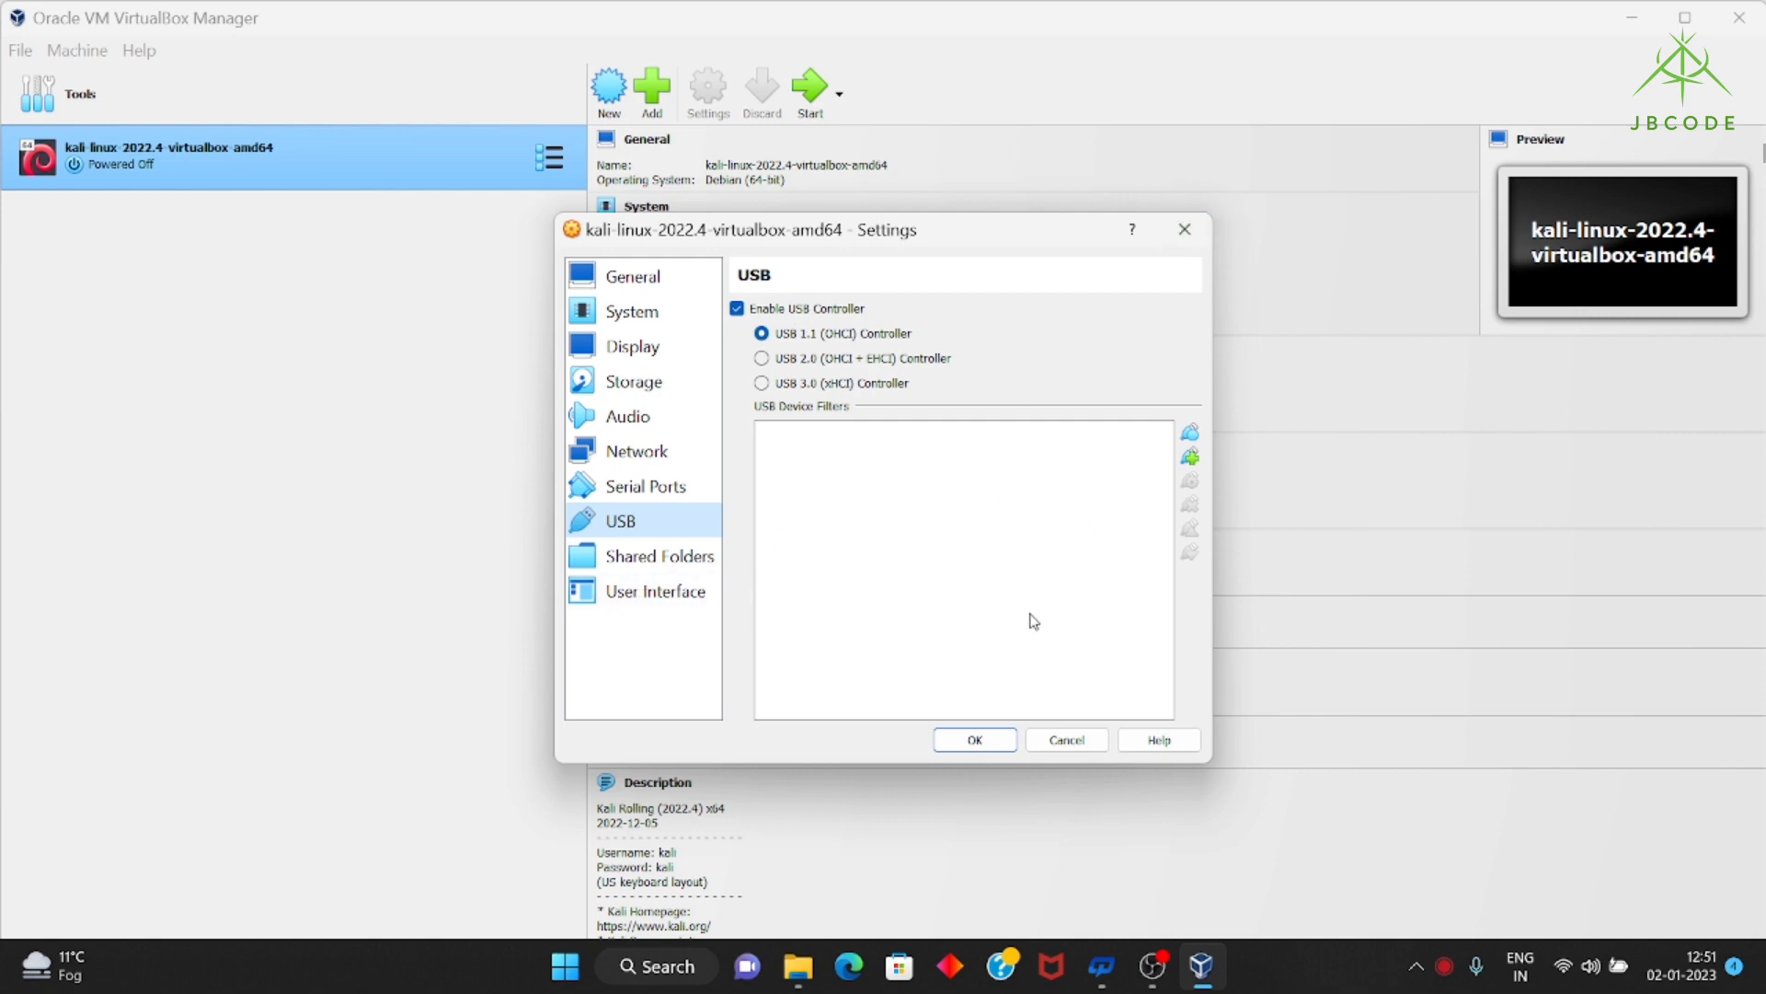
pyautogui.click(976, 740)
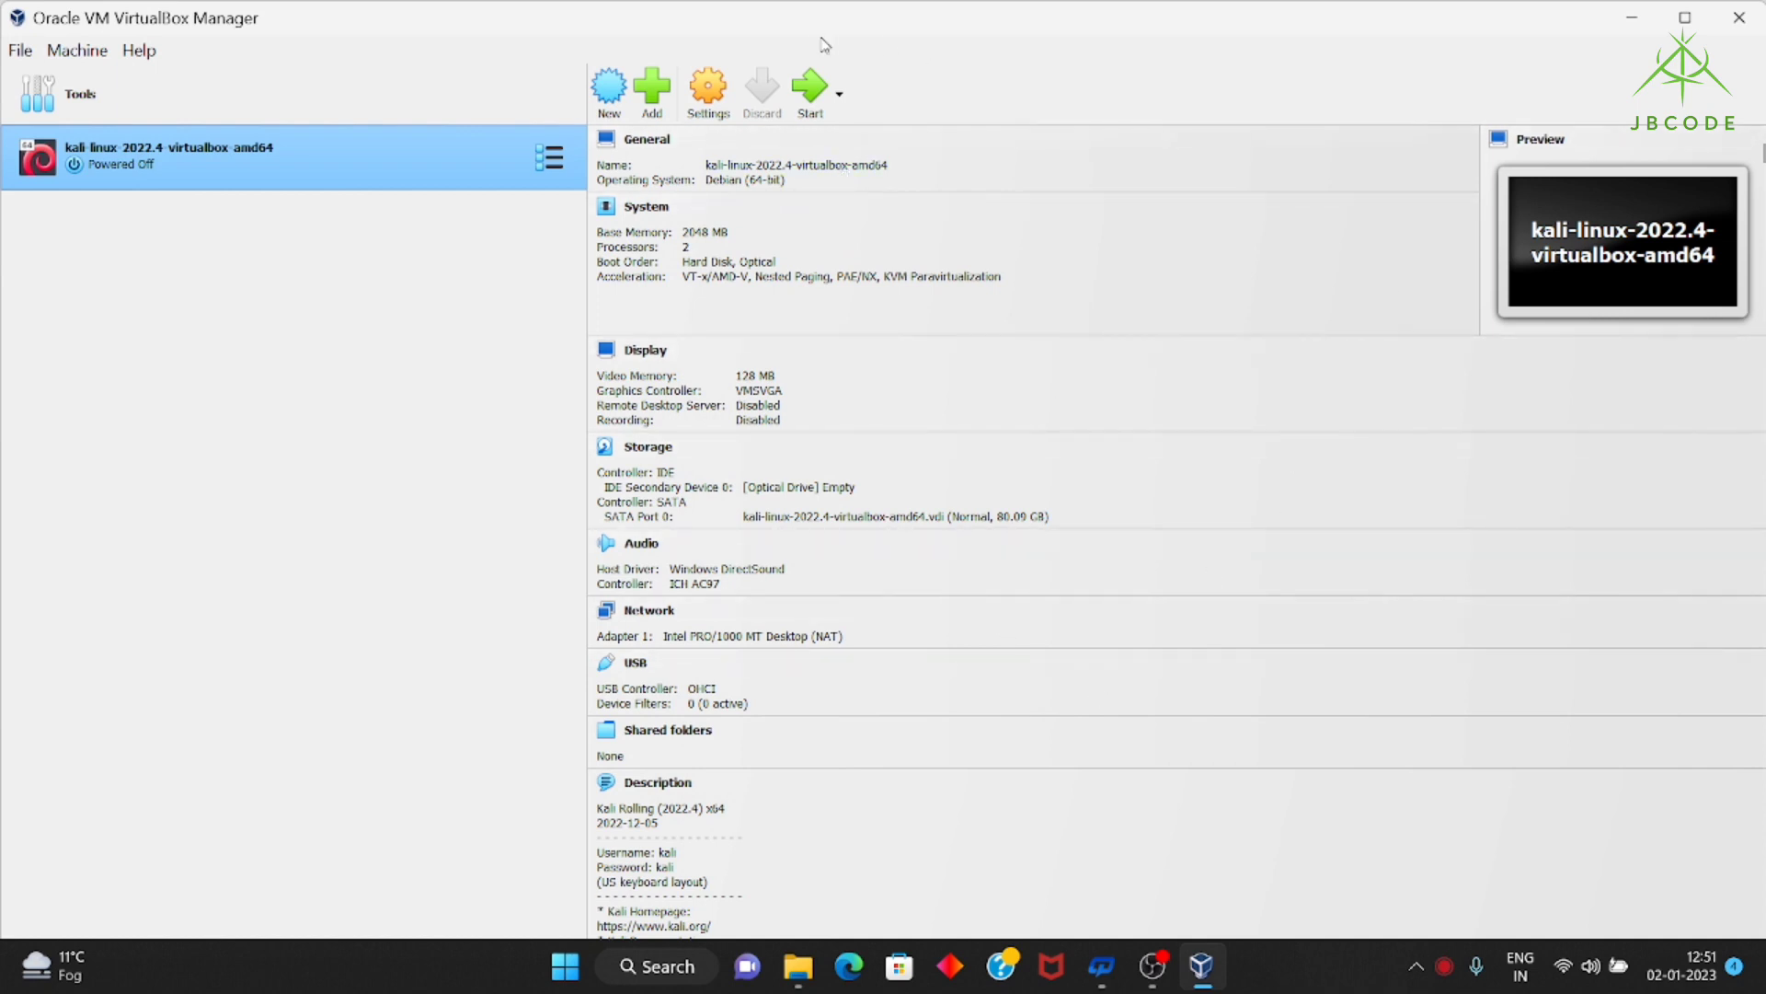
# Start the Kali virtual machine in a maximized window and log in with the default username and account password.
pyautogui.click(811, 90)
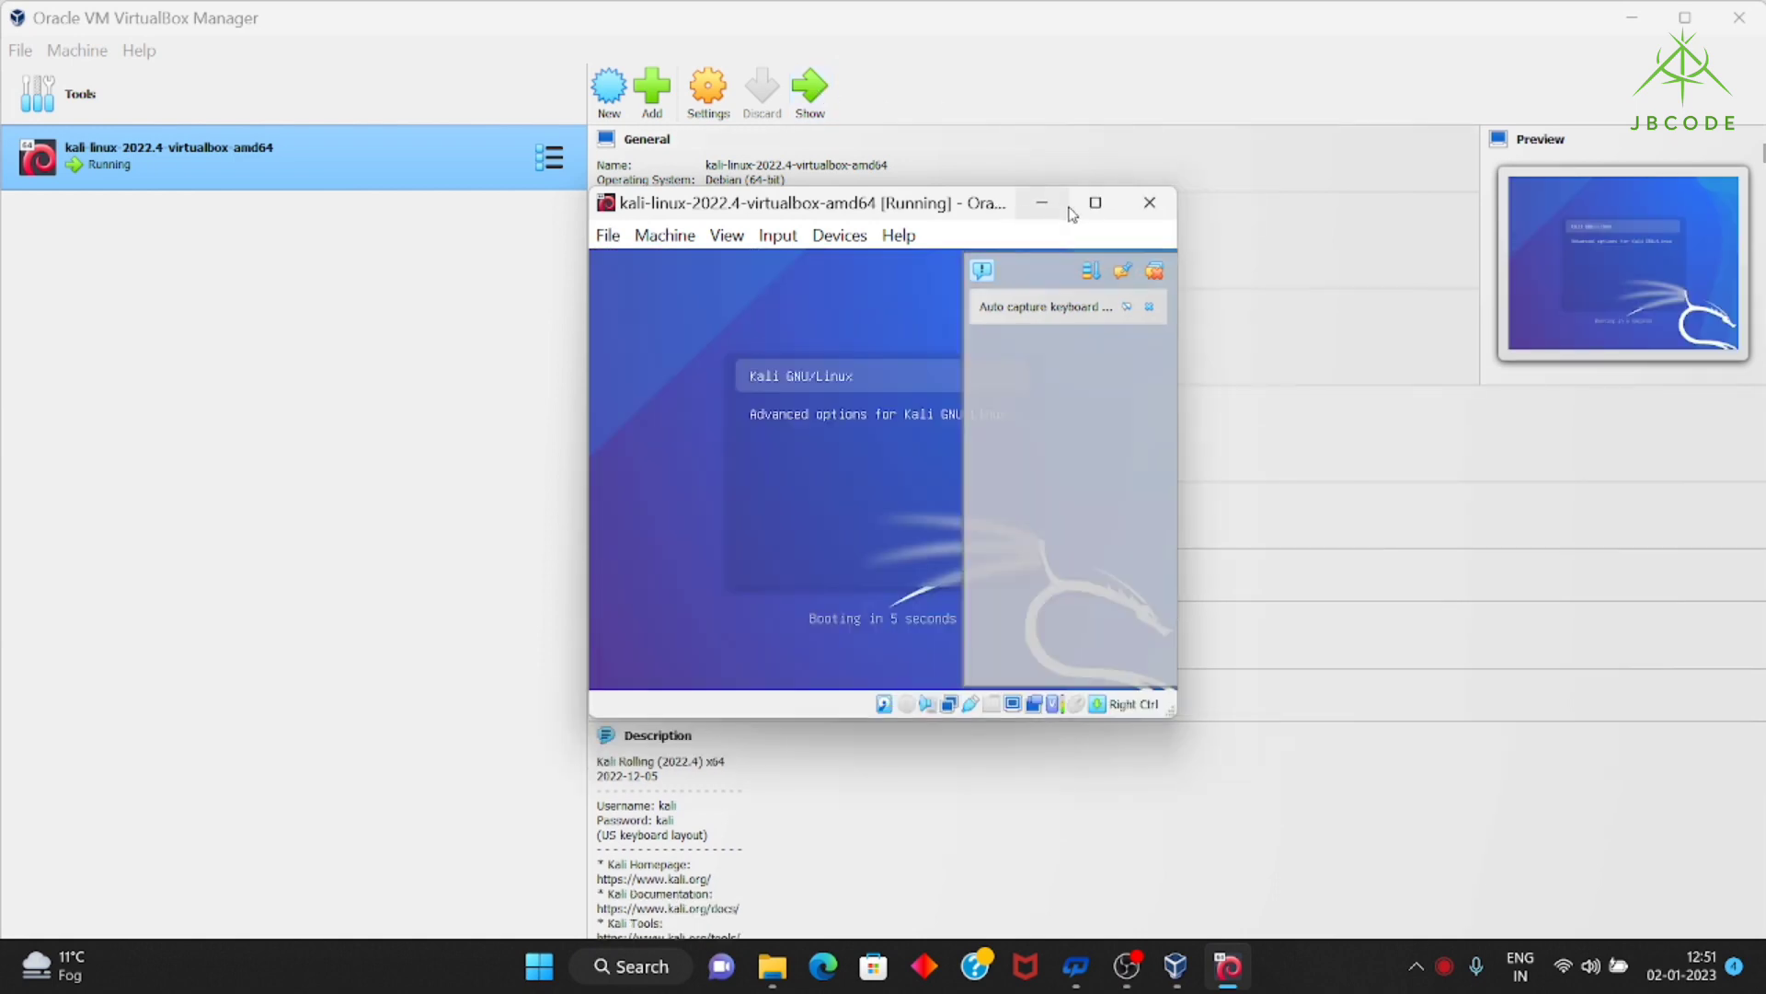
pyautogui.click(1095, 210)
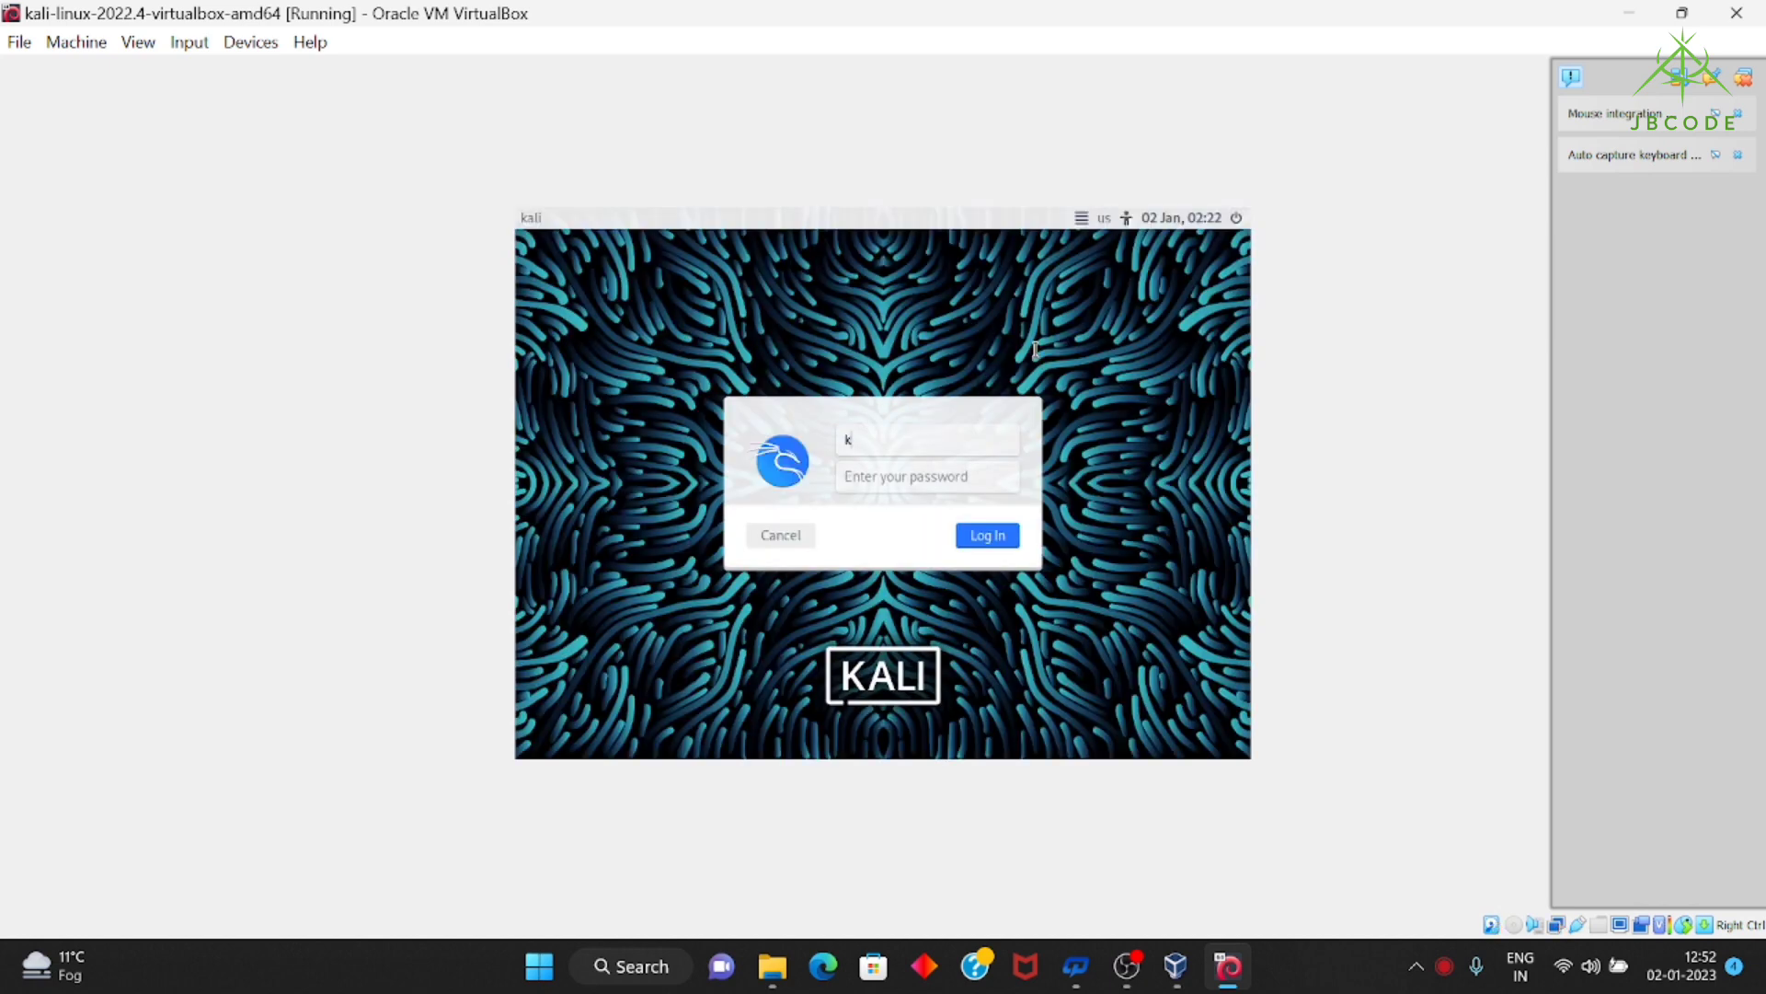
pyautogui.write('ali')
pyautogui.press('Tab')
pyautogui.write('kali')
pyautogui.click(1000, 537)
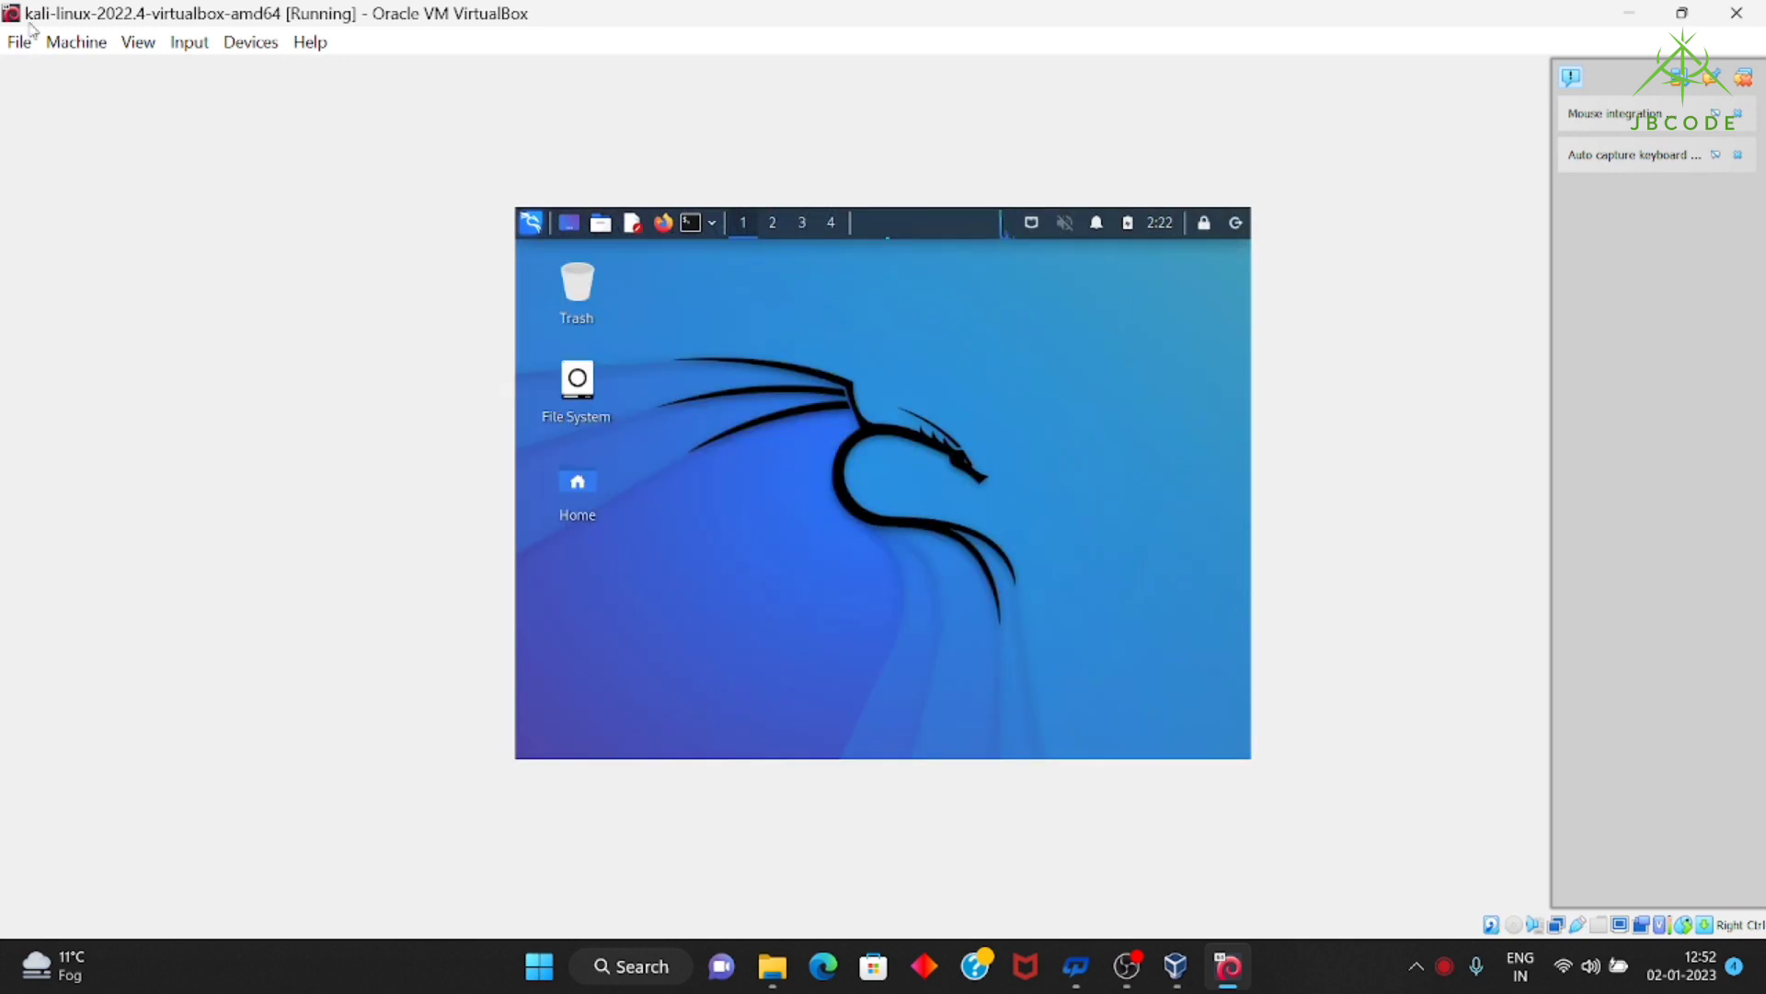
# Switch the running Kali virtual machine to full-screen mode.
pyautogui.click(136, 43)
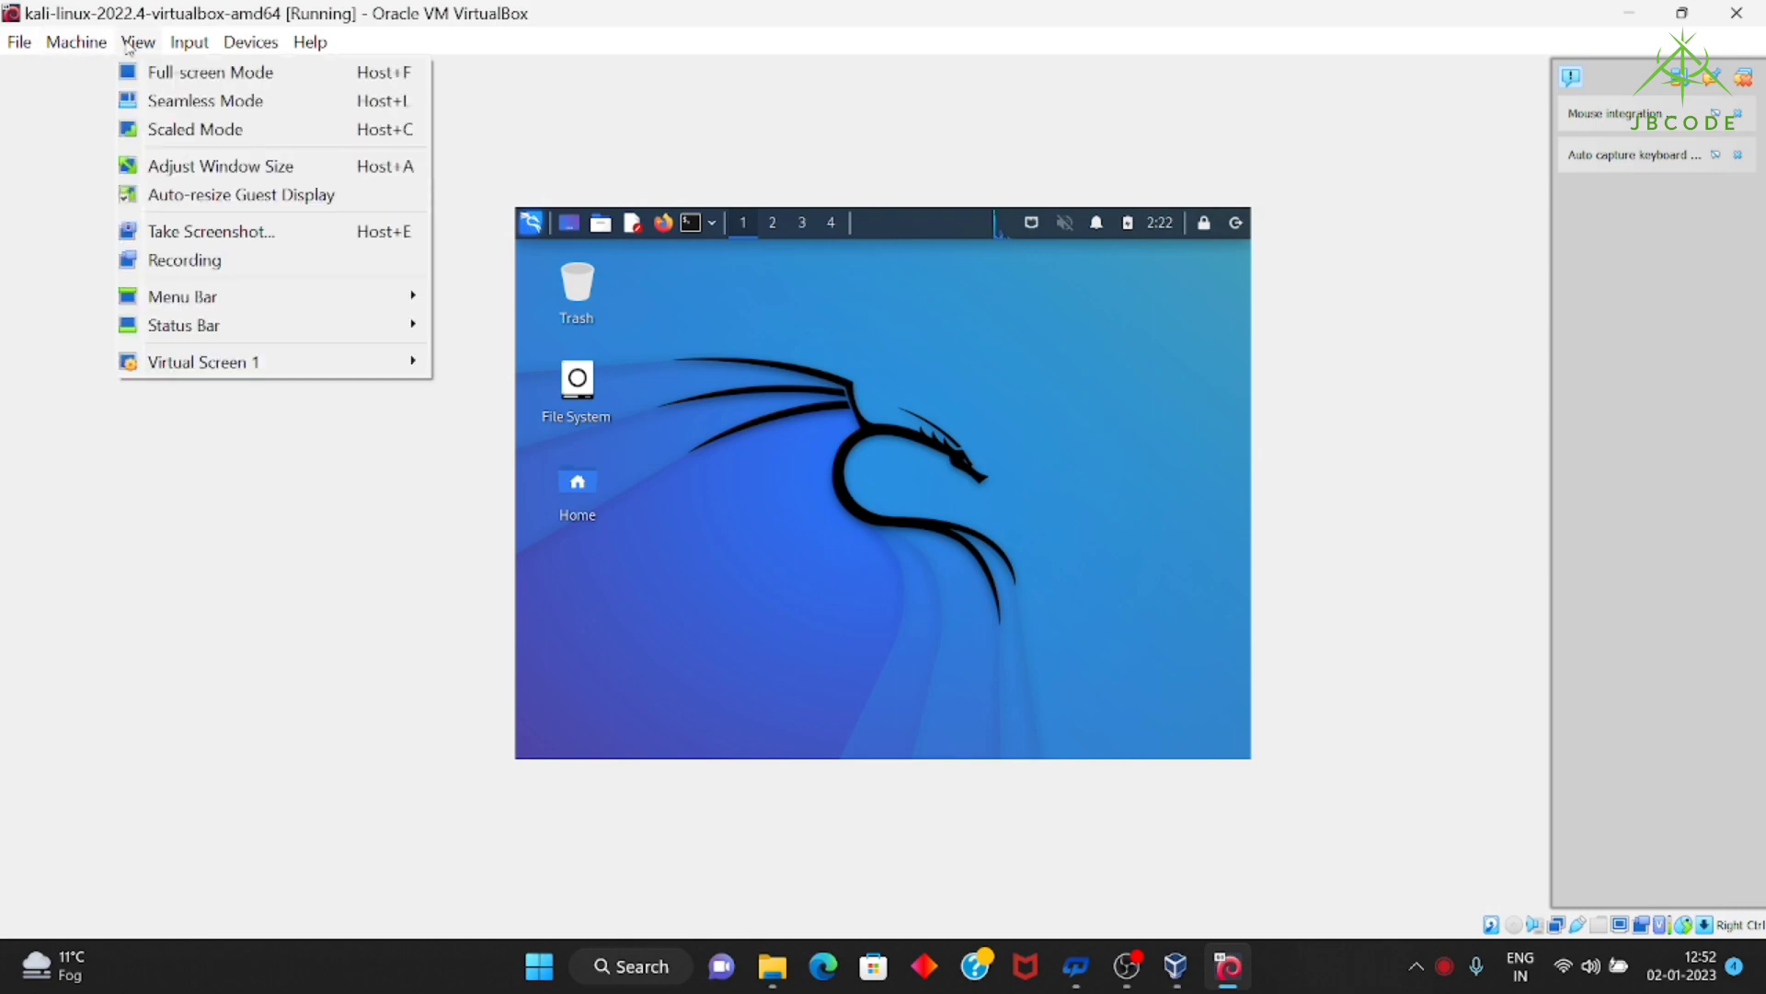
pyautogui.click(161, 80)
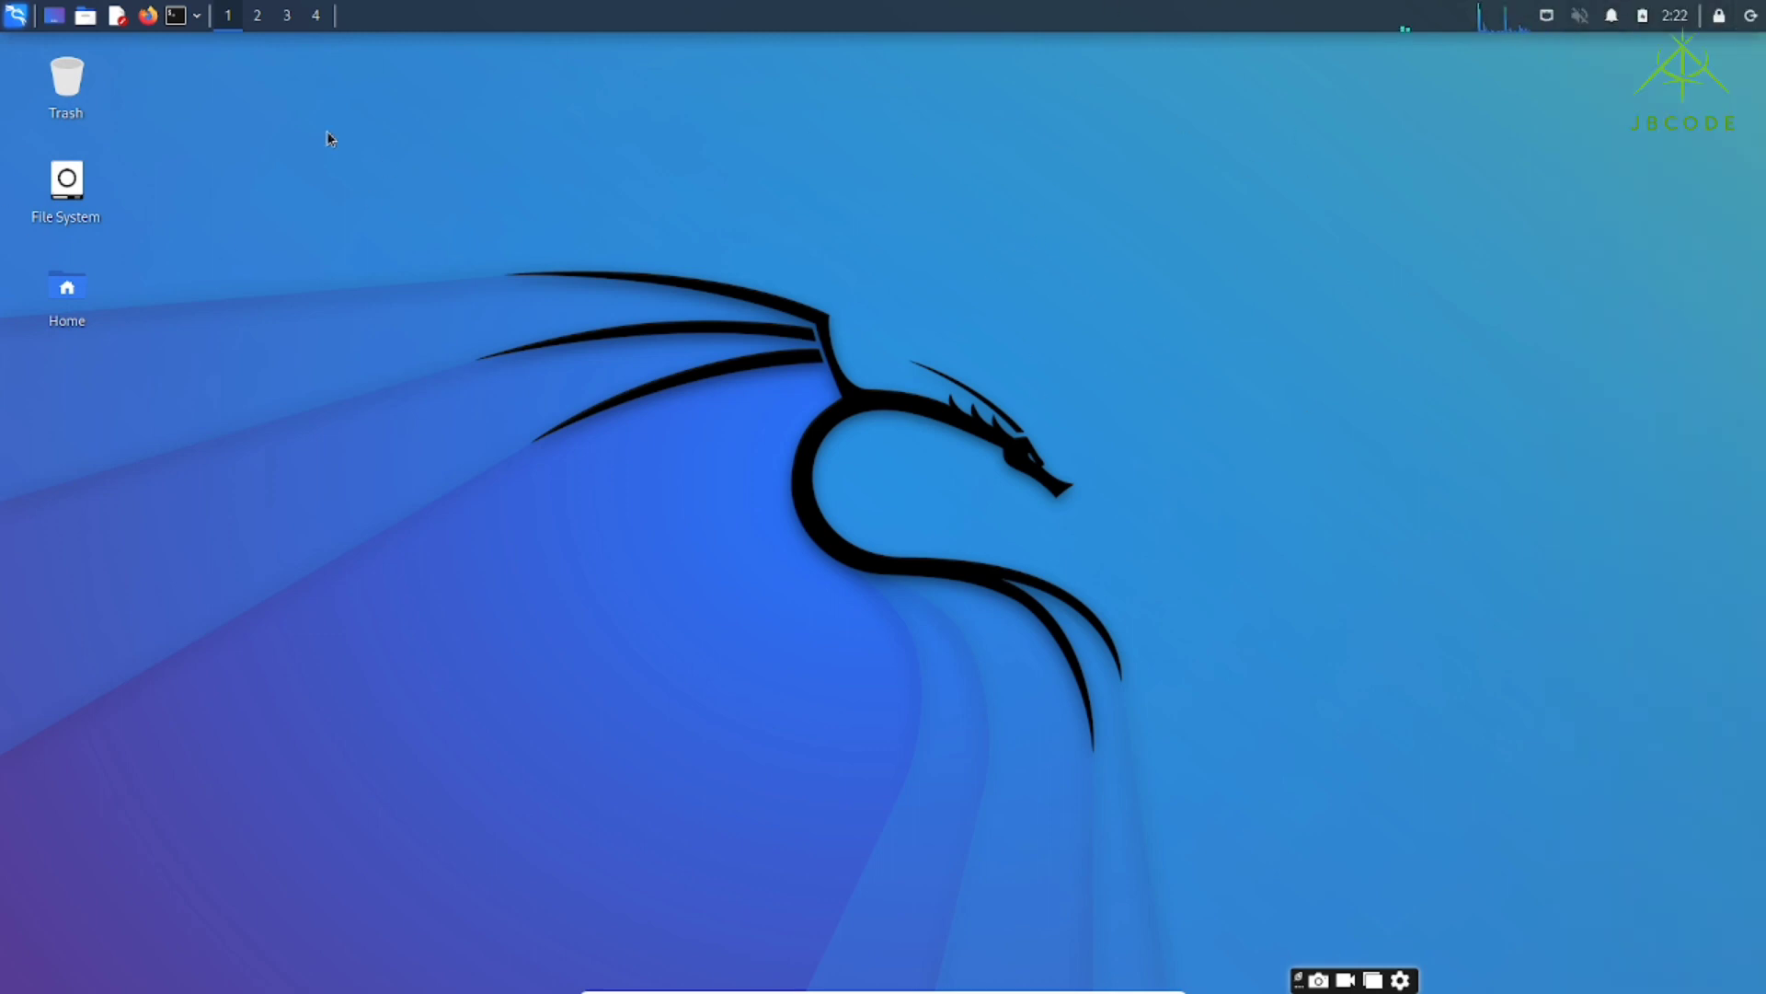
# Open a terminal on the Kali desktop and enlarge its text by three zoom levels.
pyautogui.click(176, 16)
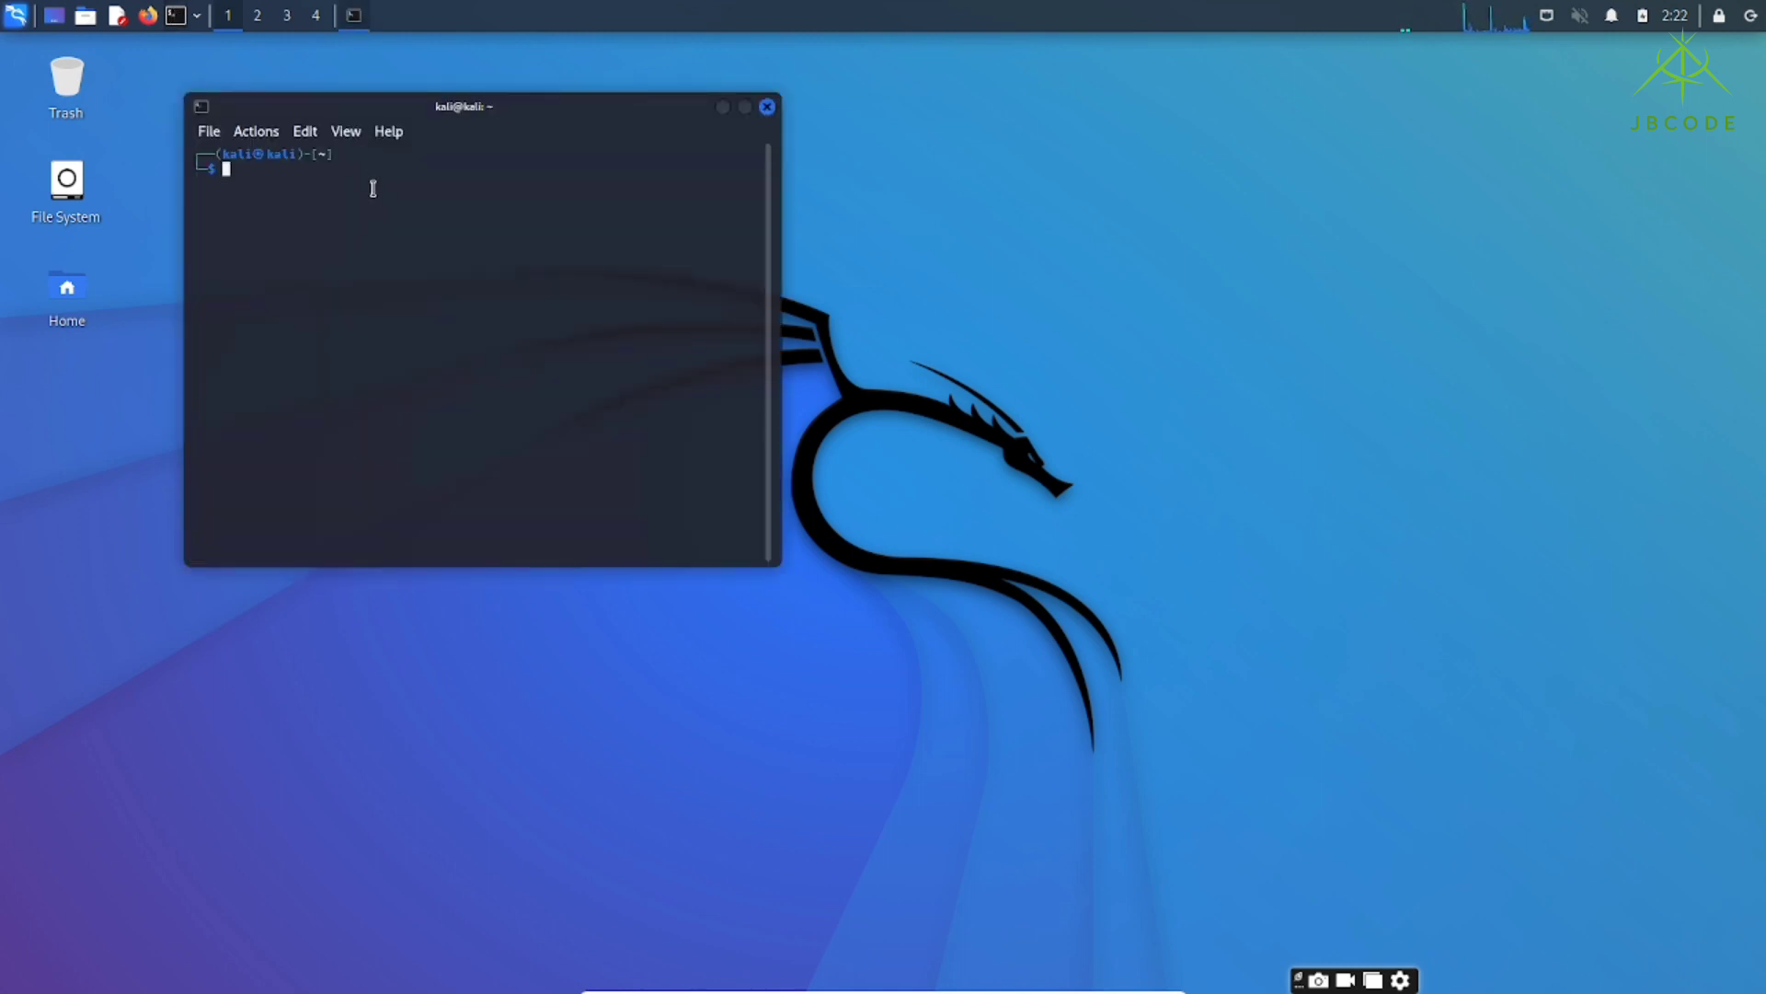
pyautogui.hotkey('ctrl', '+')
pyautogui.hotkey('ctrl', '+')
pyautogui.hotkey('ctrl', '+')
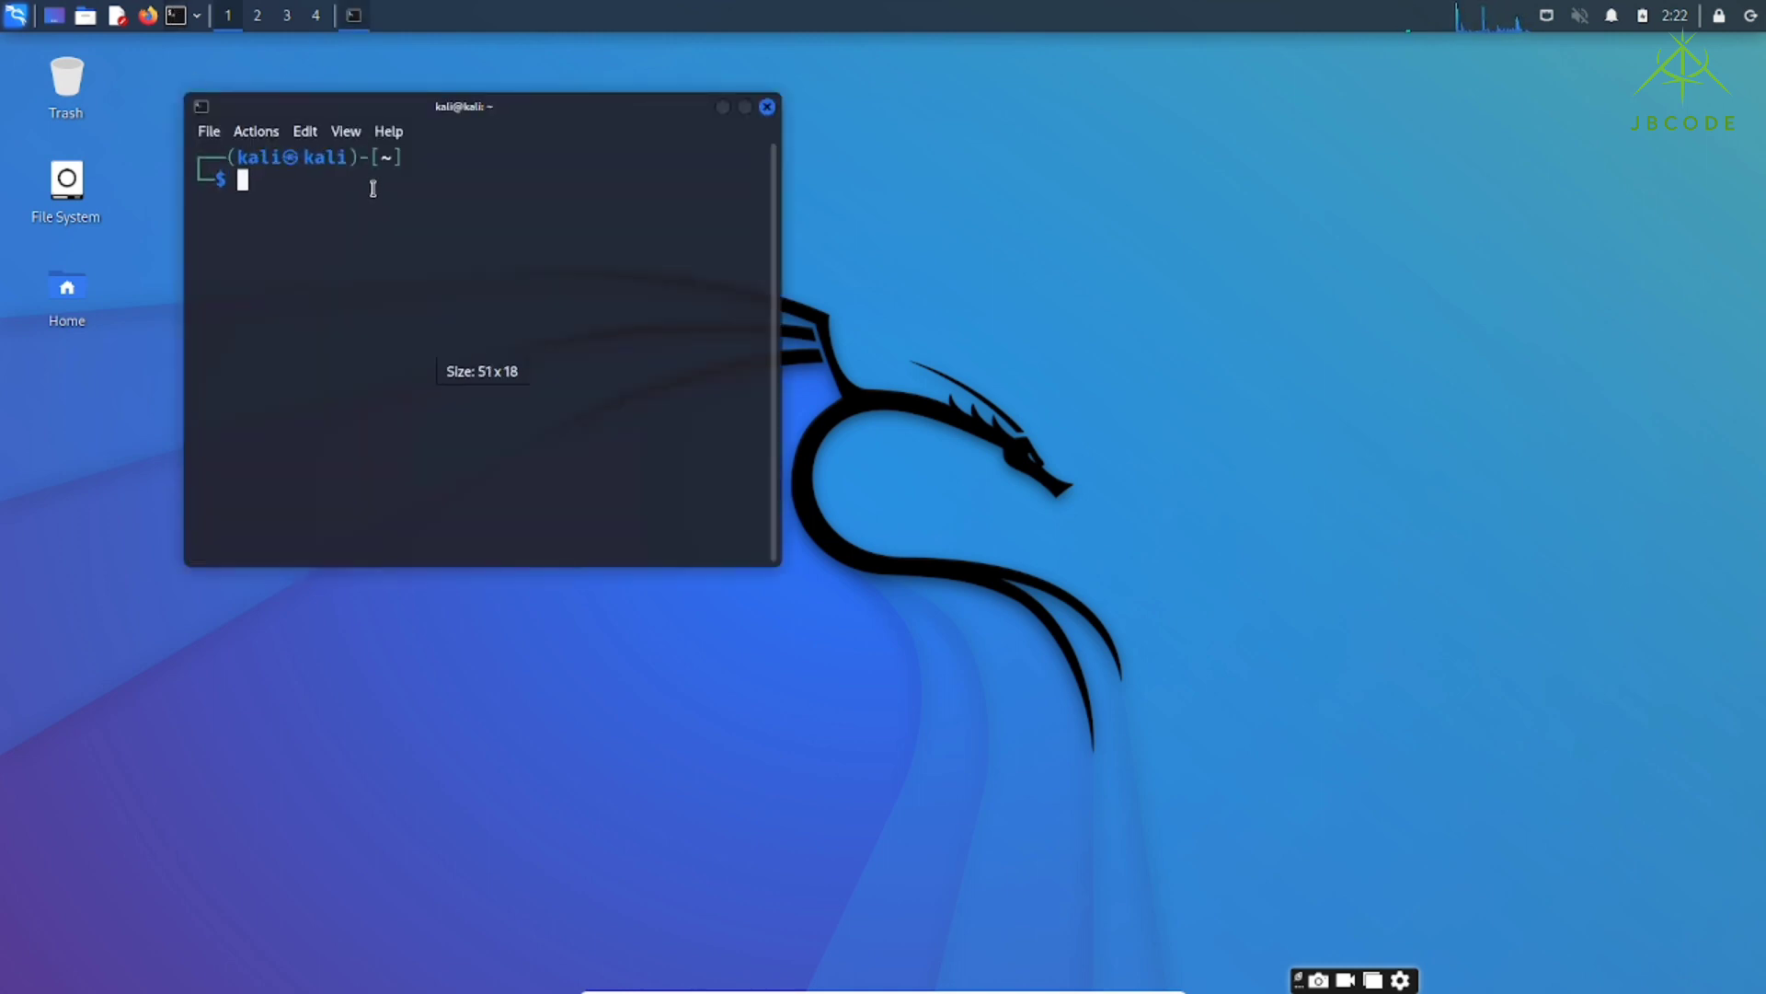
# Maximize the Kali terminal window and enlarge its text by six more zoom levels.
pyautogui.click(745, 107)
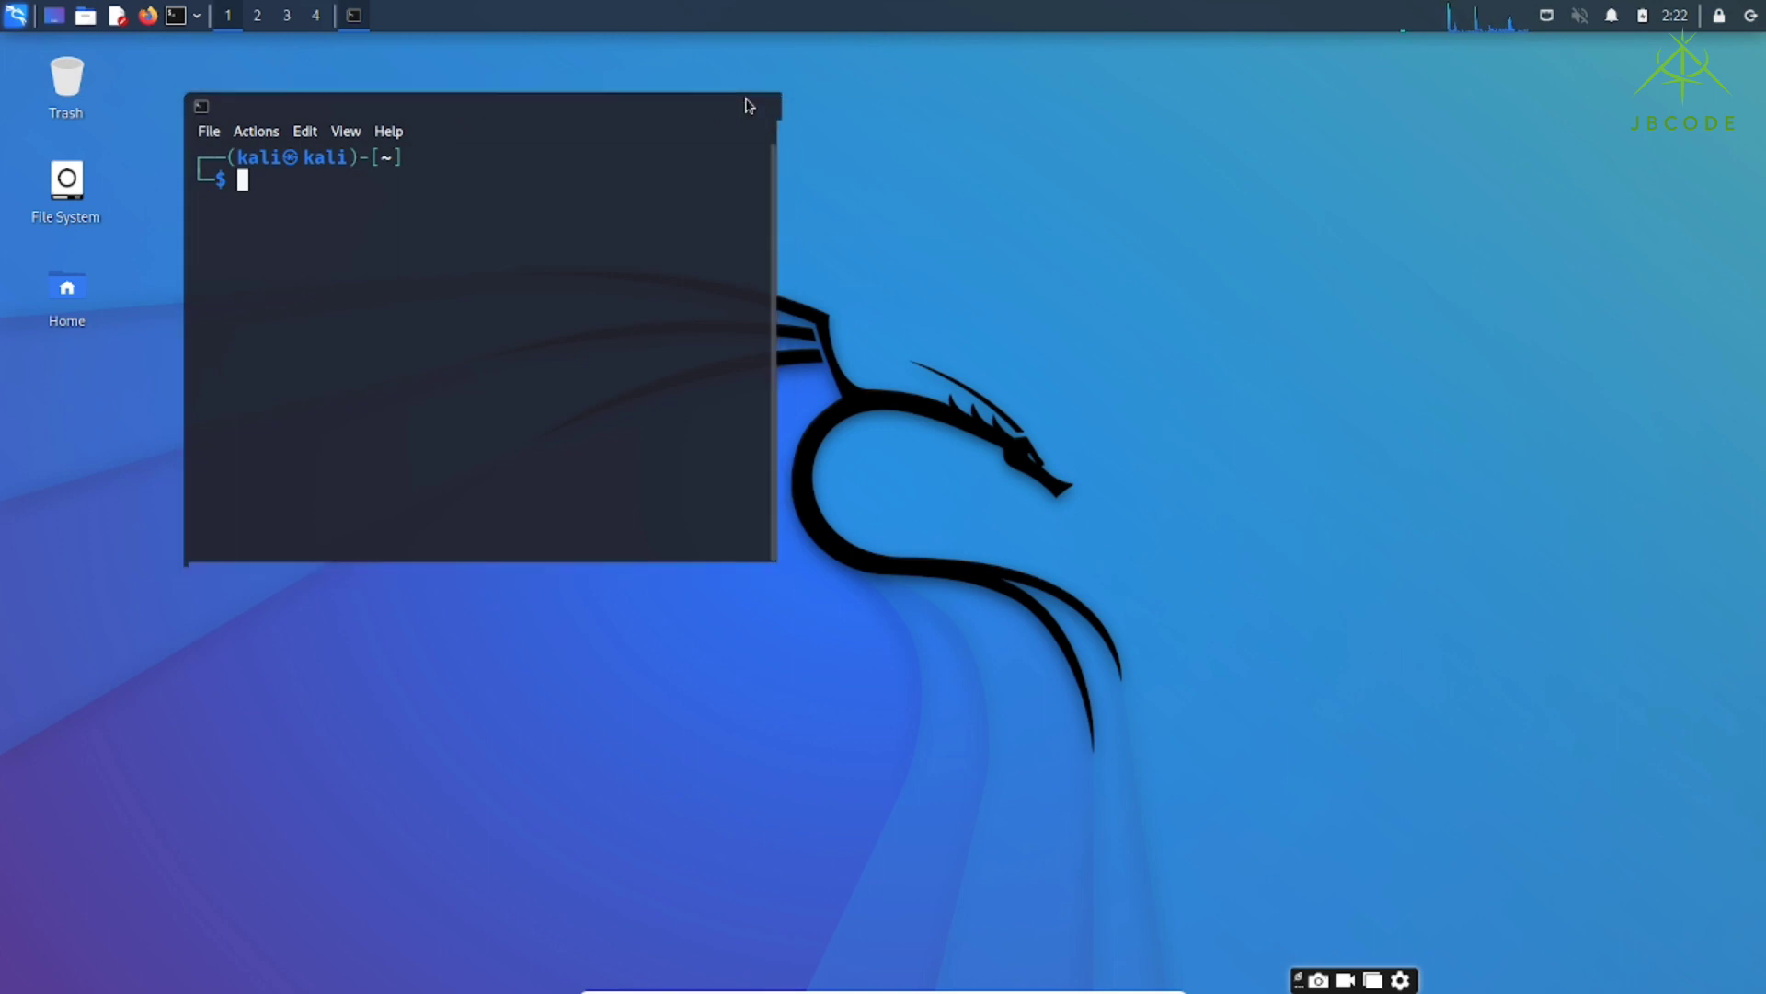
pyautogui.hotkey('ctrl', '+')
pyautogui.hotkey('ctrl', '+')
pyautogui.hotkey('ctrl', '+')
pyautogui.hotkey('ctrl', '+')
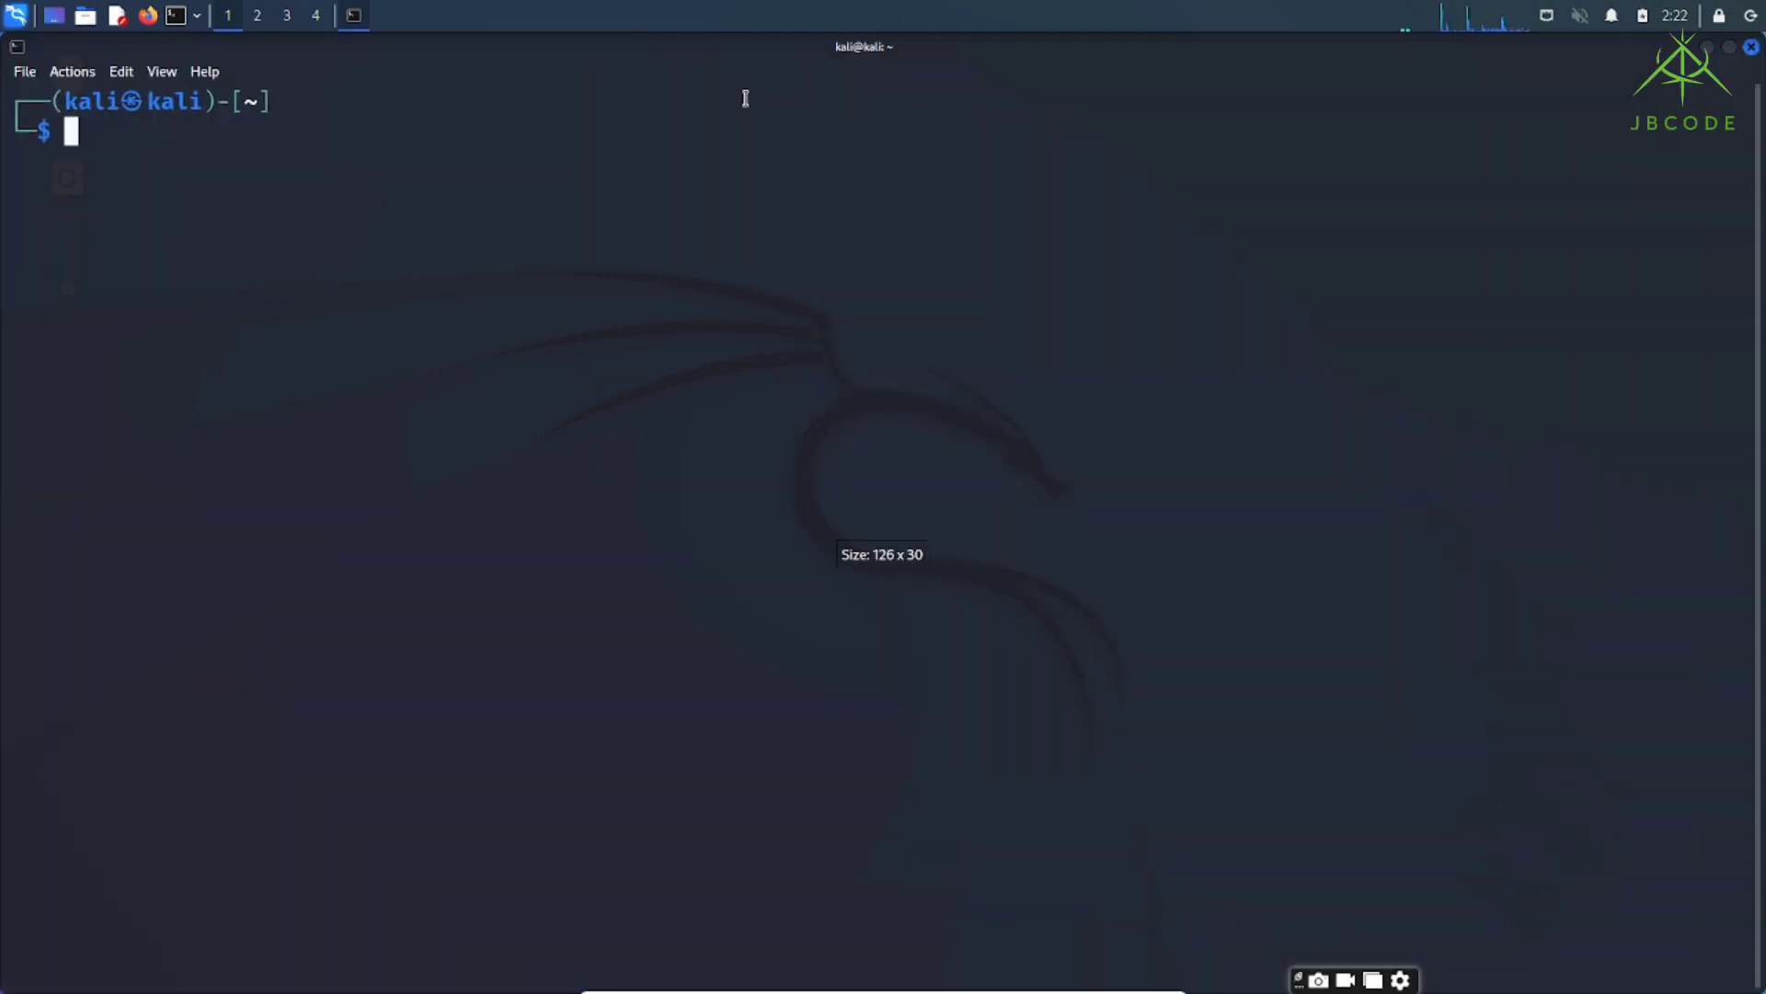
pyautogui.hotkey('ctrl', '+')
pyautogui.hotkey('ctrl', '+')
# Switch to the root shell in the terminal with sudo su, authenticating with the account password.
pyautogui.write('s')
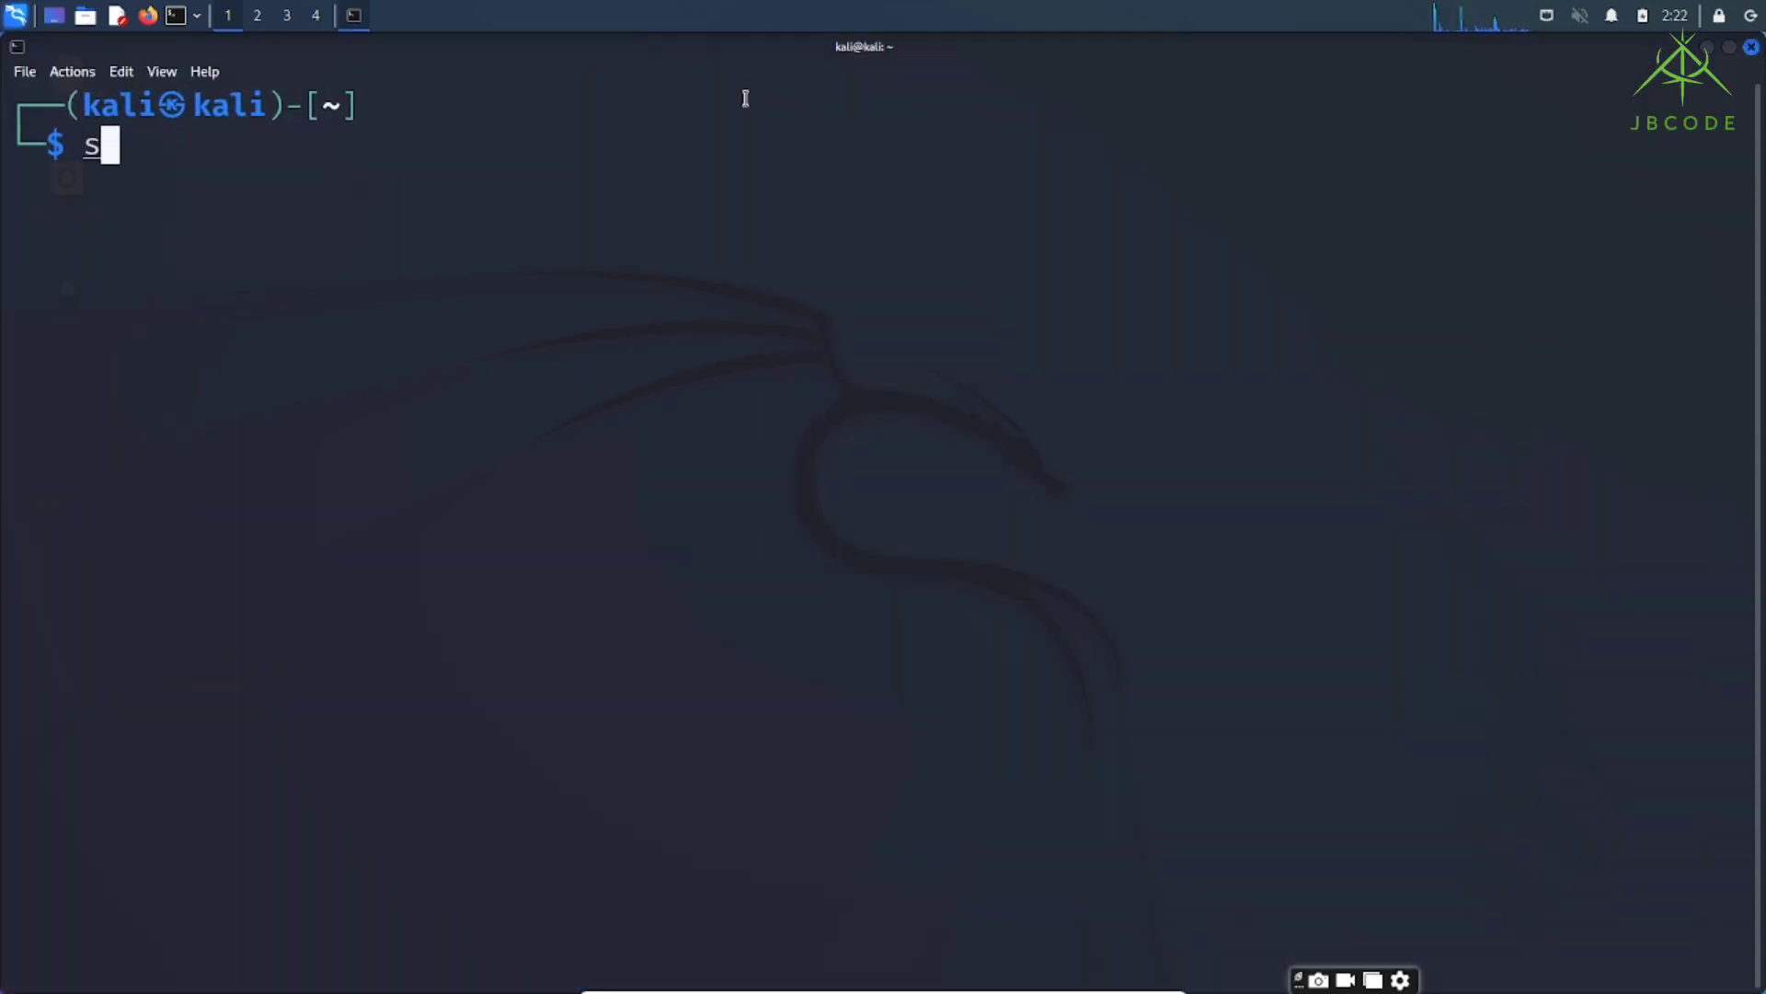
pyautogui.write('udo su')
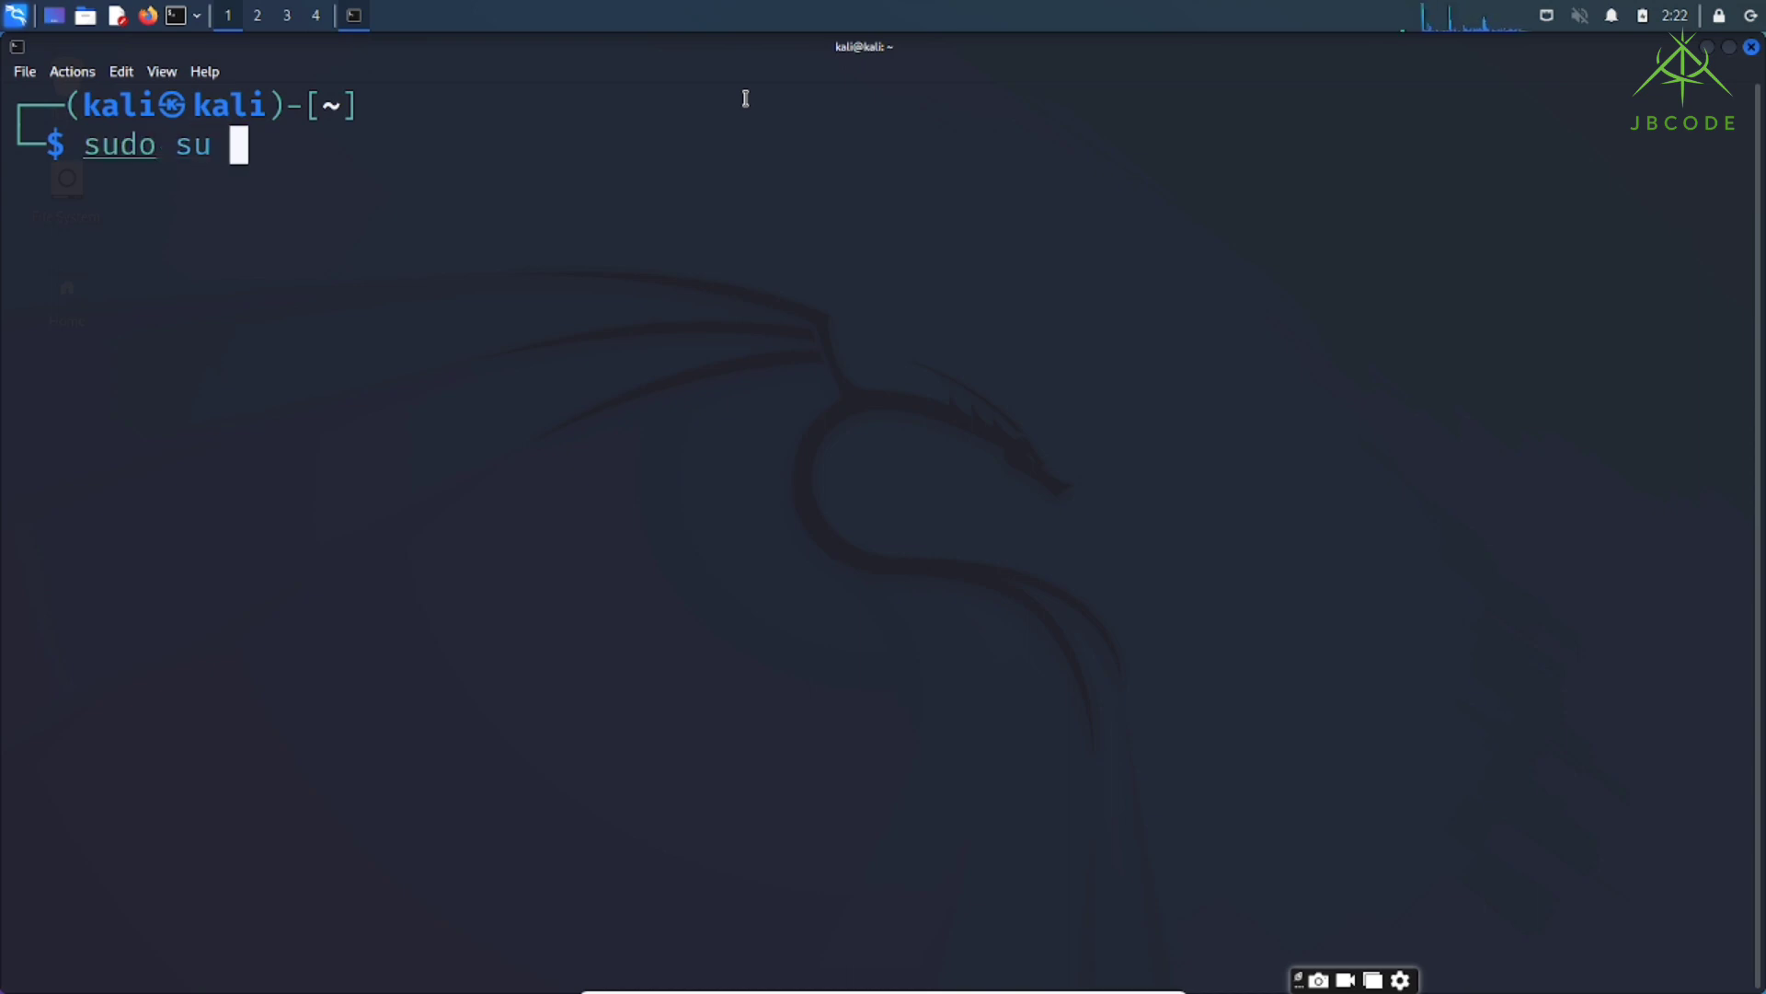
pyautogui.press('Return')
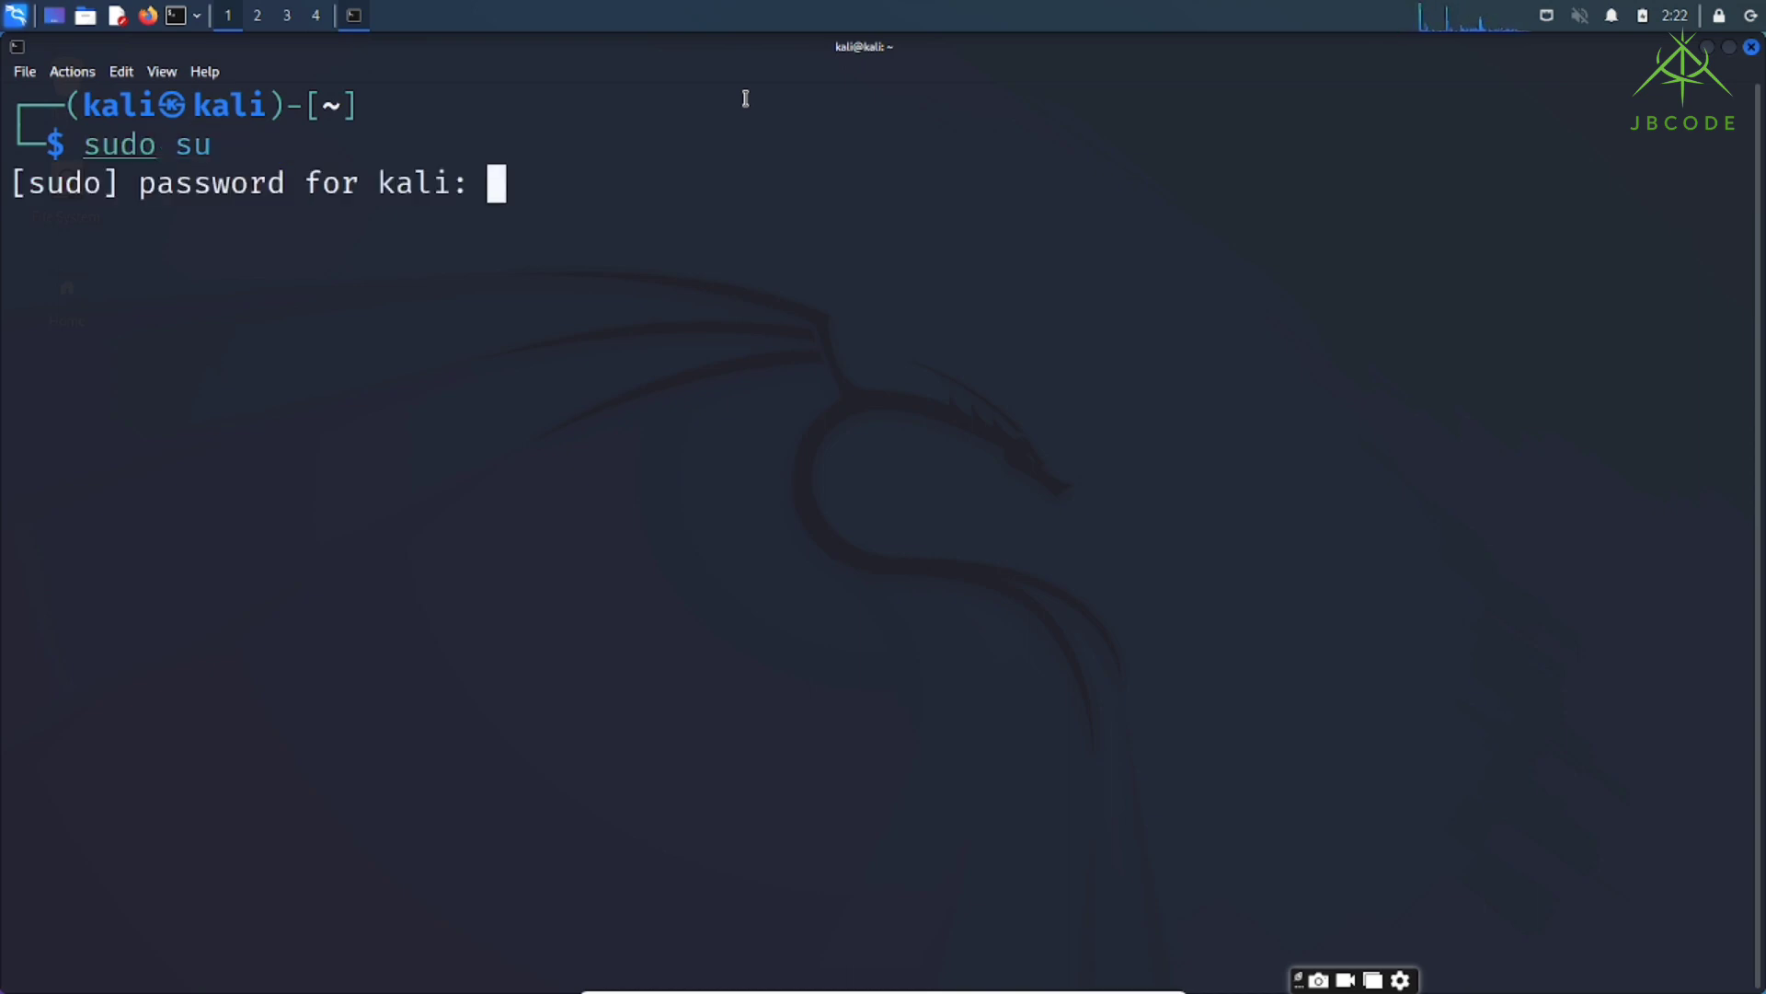
pyautogui.press('Return')
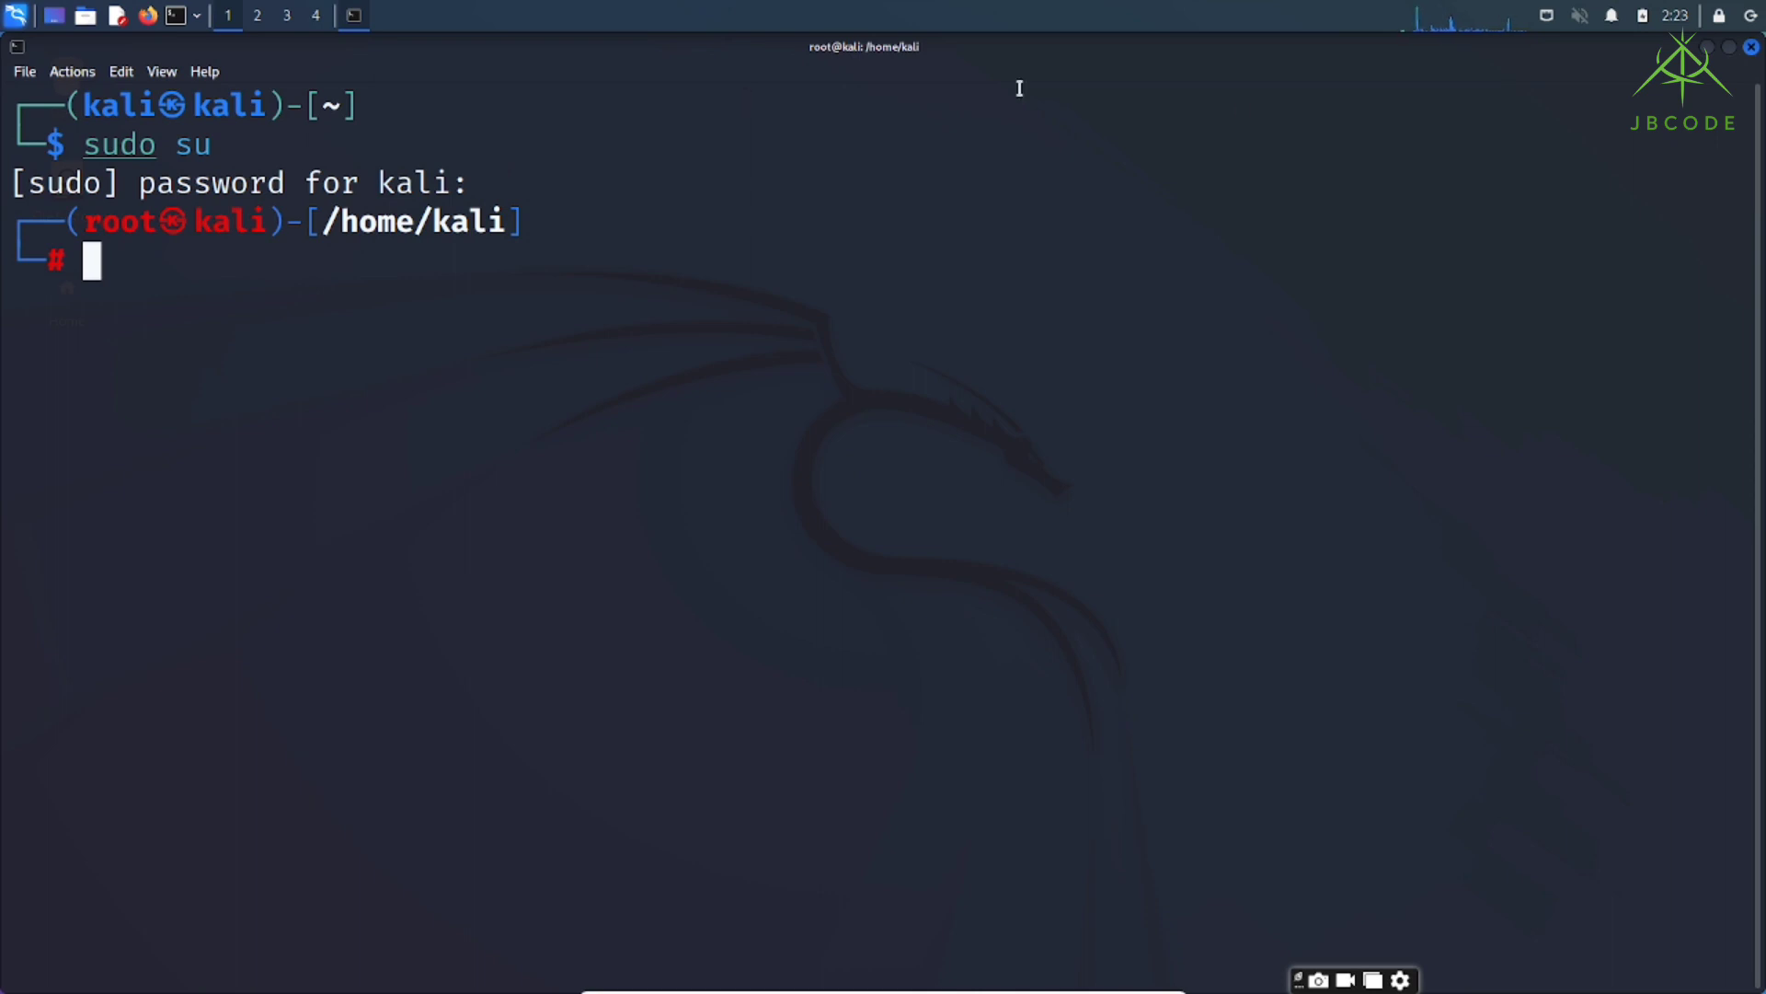
# Close the terminal and shut down the Kali virtual machine from its desktop session.
pyautogui.click(1752, 48)
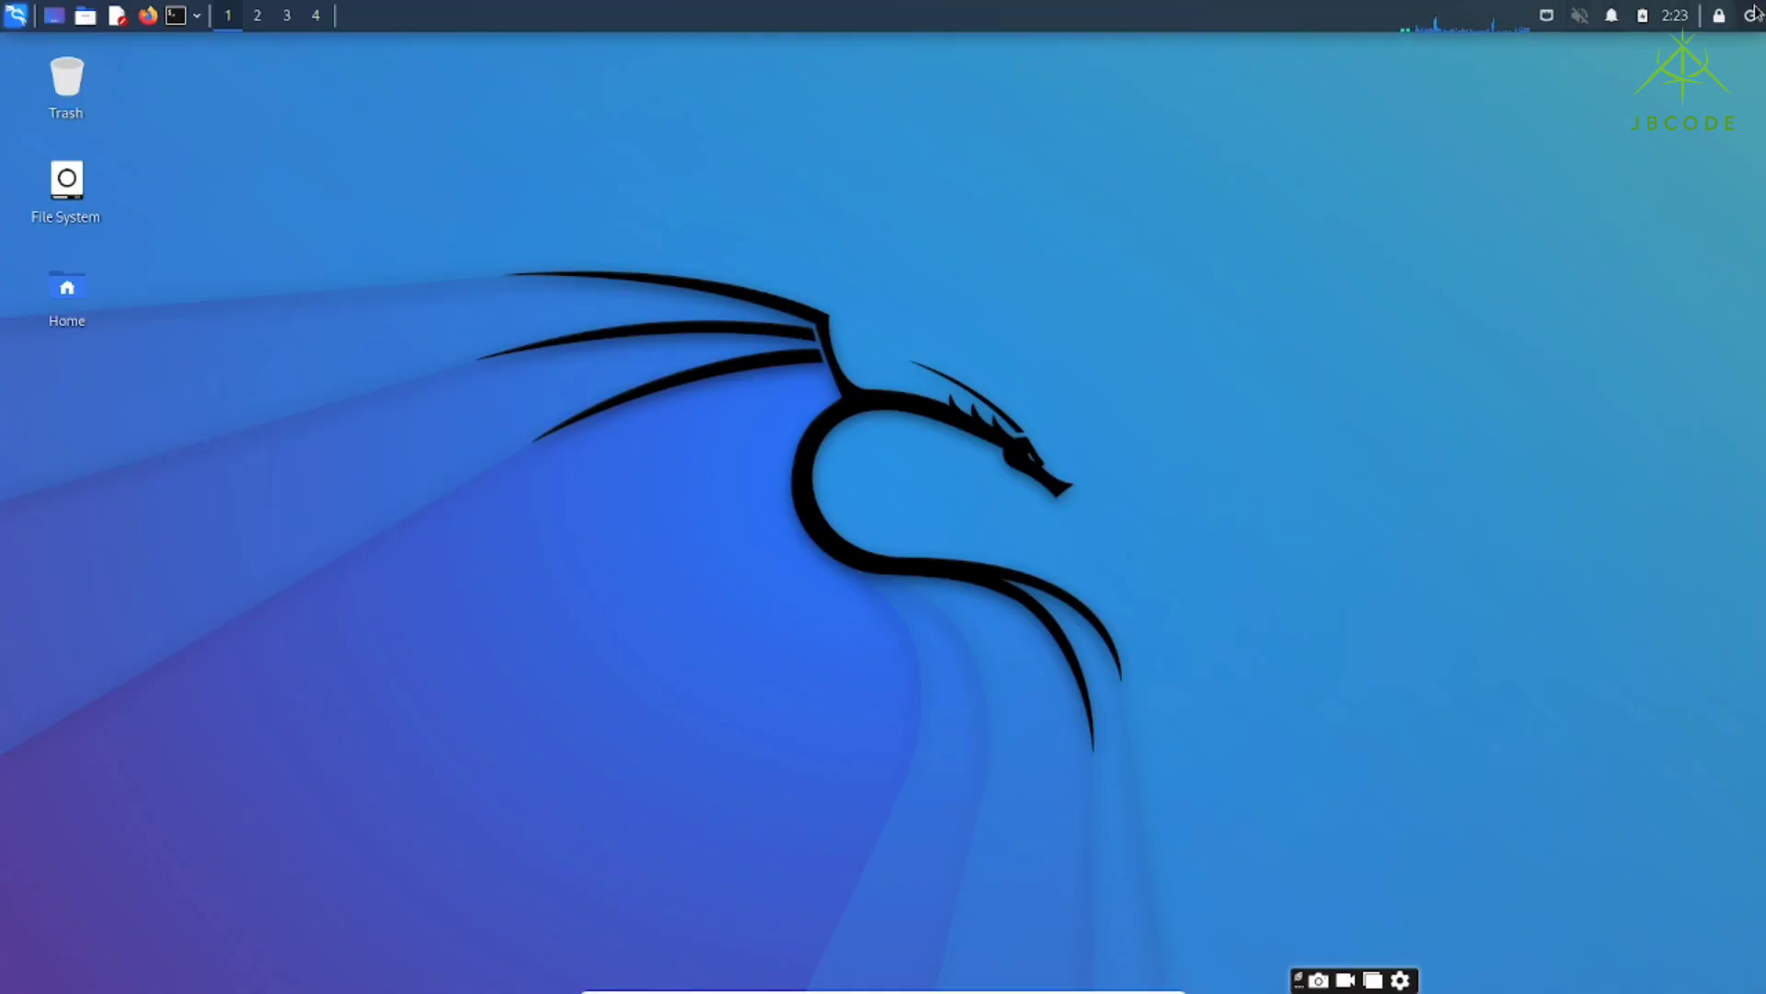
pyautogui.click(1753, 15)
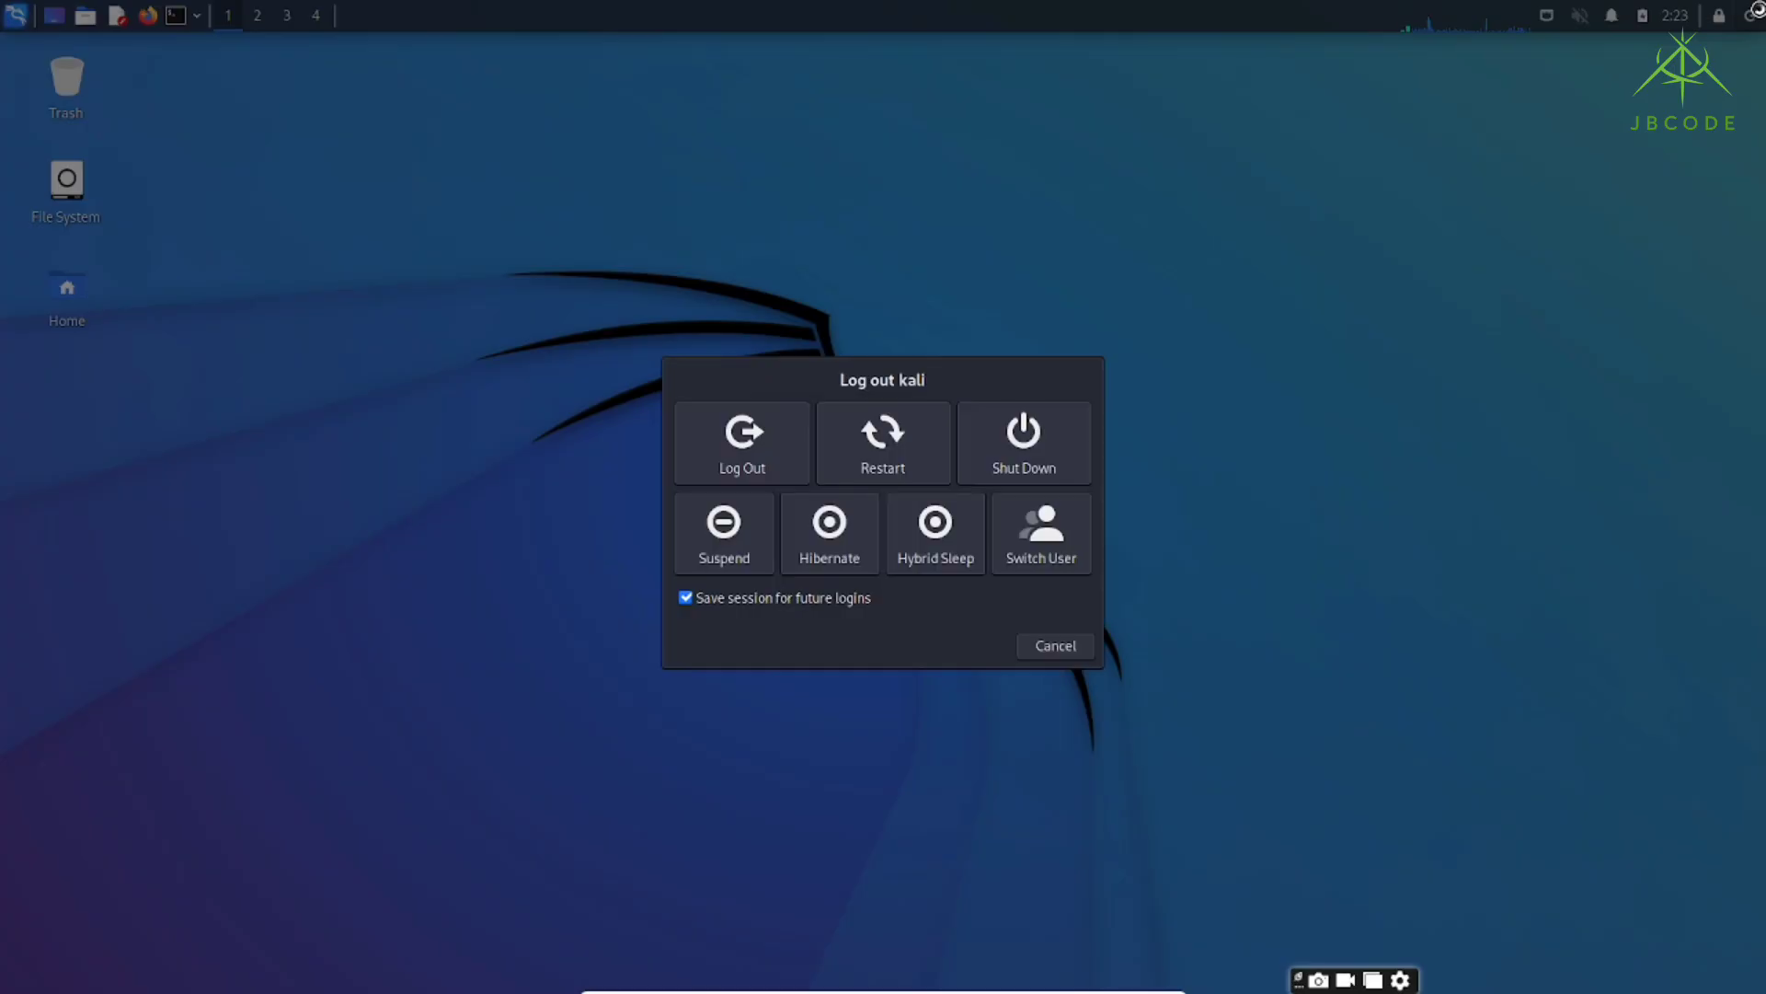
pyautogui.click(1039, 432)
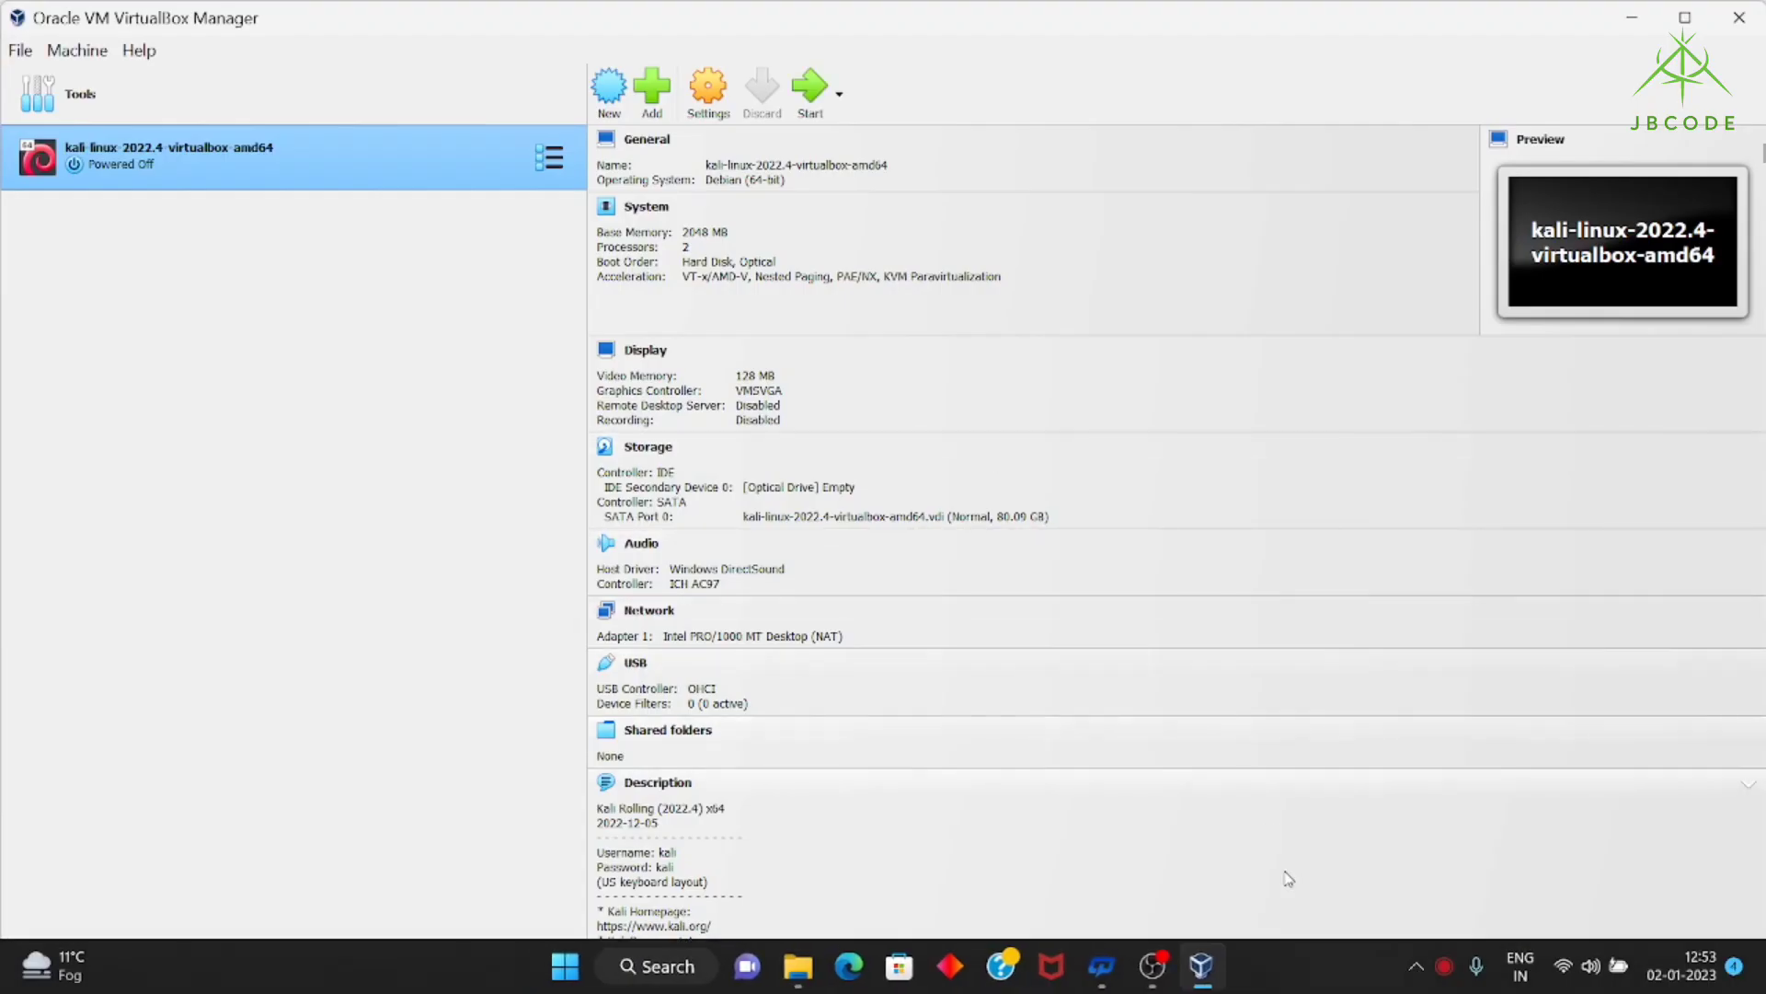
# Close the Oracle VM VirtualBox Manager and the Downloads folder window on the Windows host.
pyautogui.click(1202, 970)
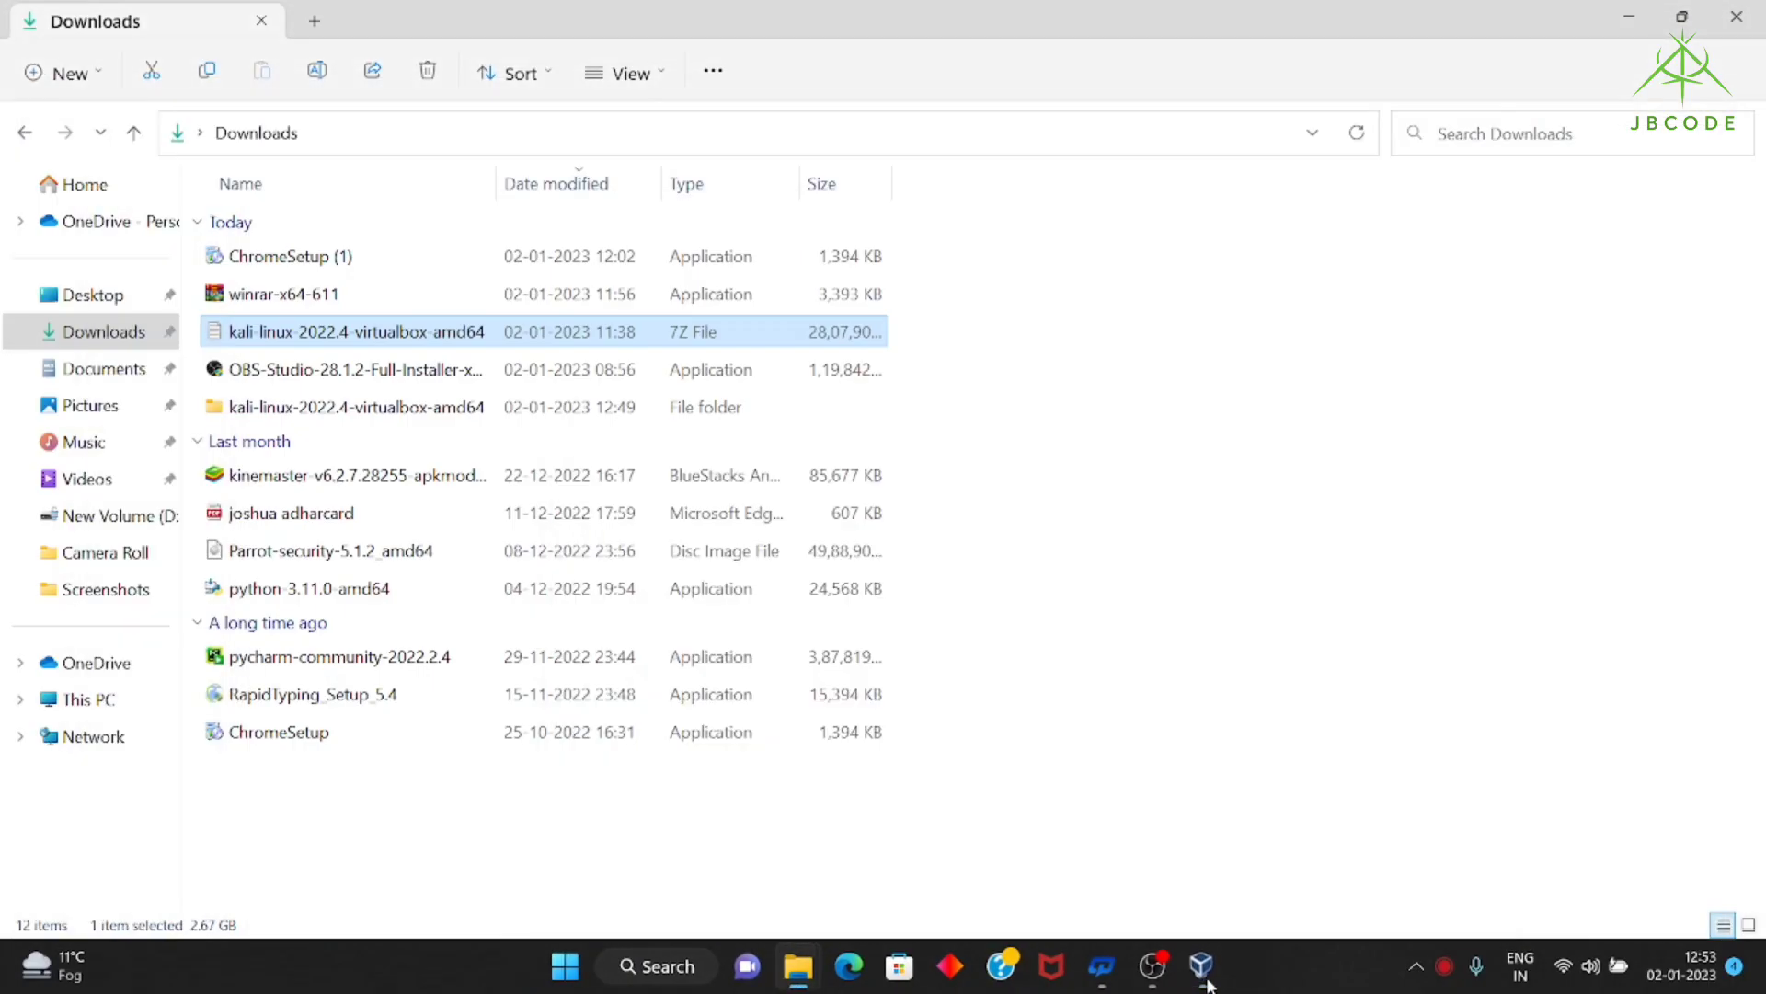
pyautogui.click(1206, 977)
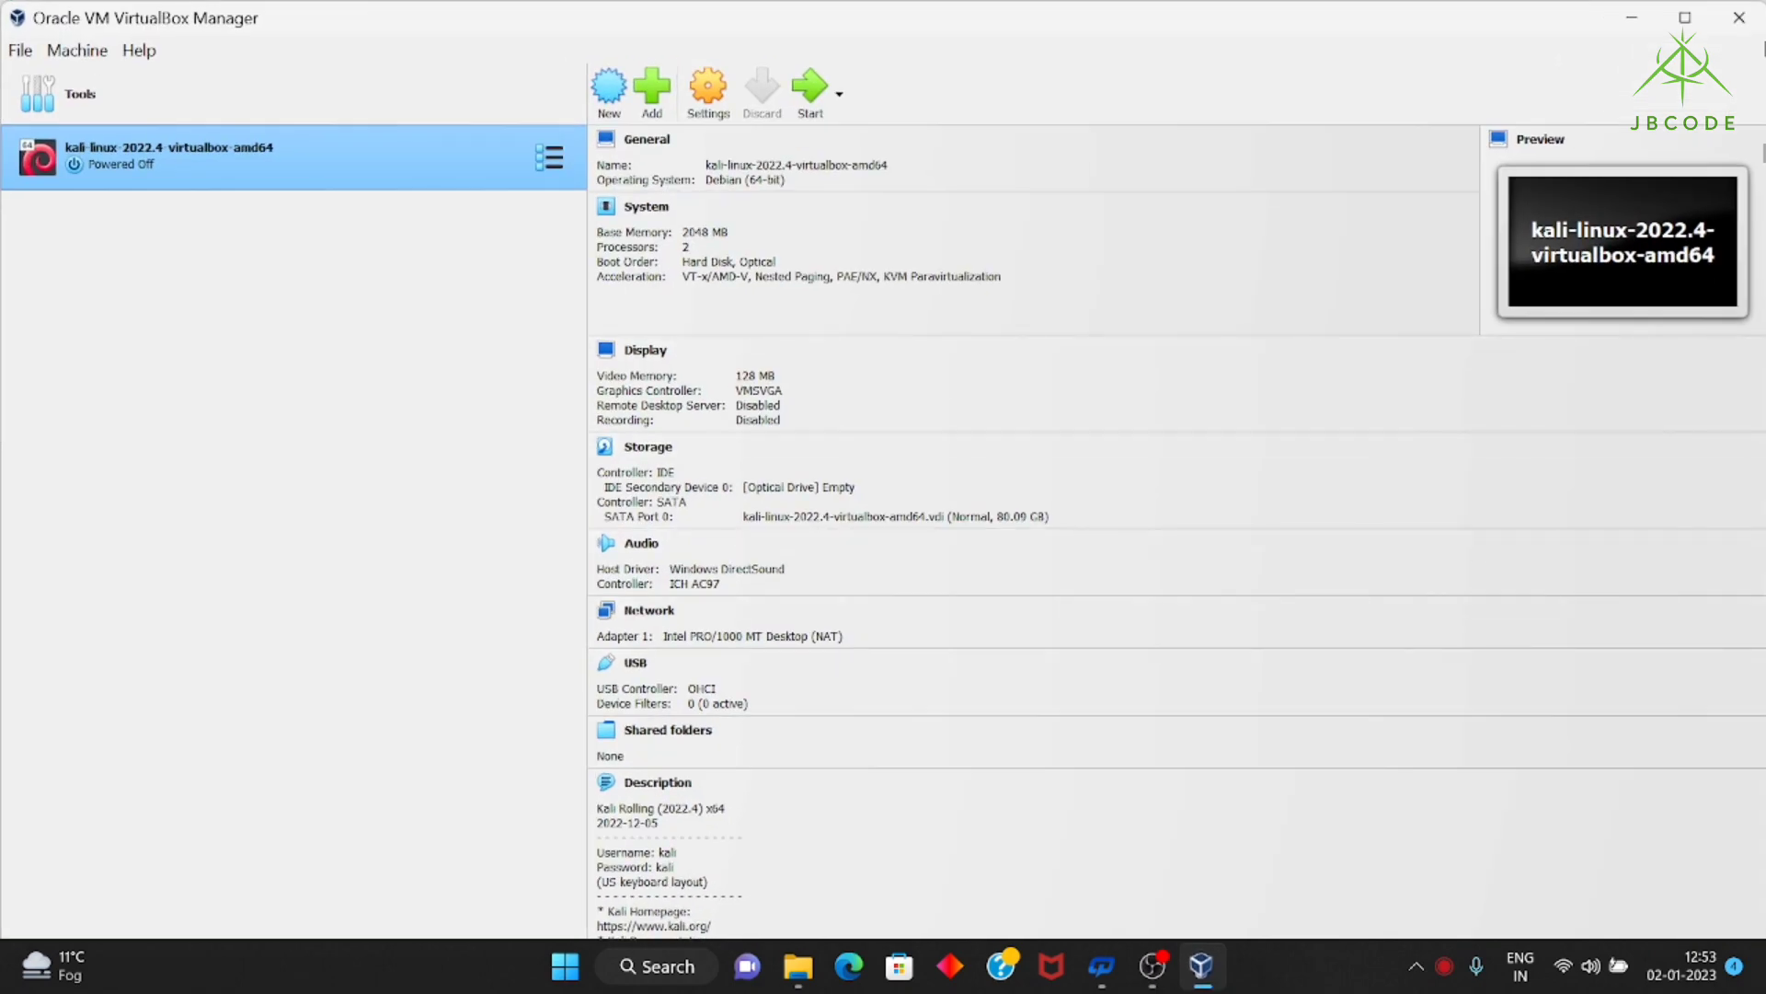
pyautogui.click(1735, 21)
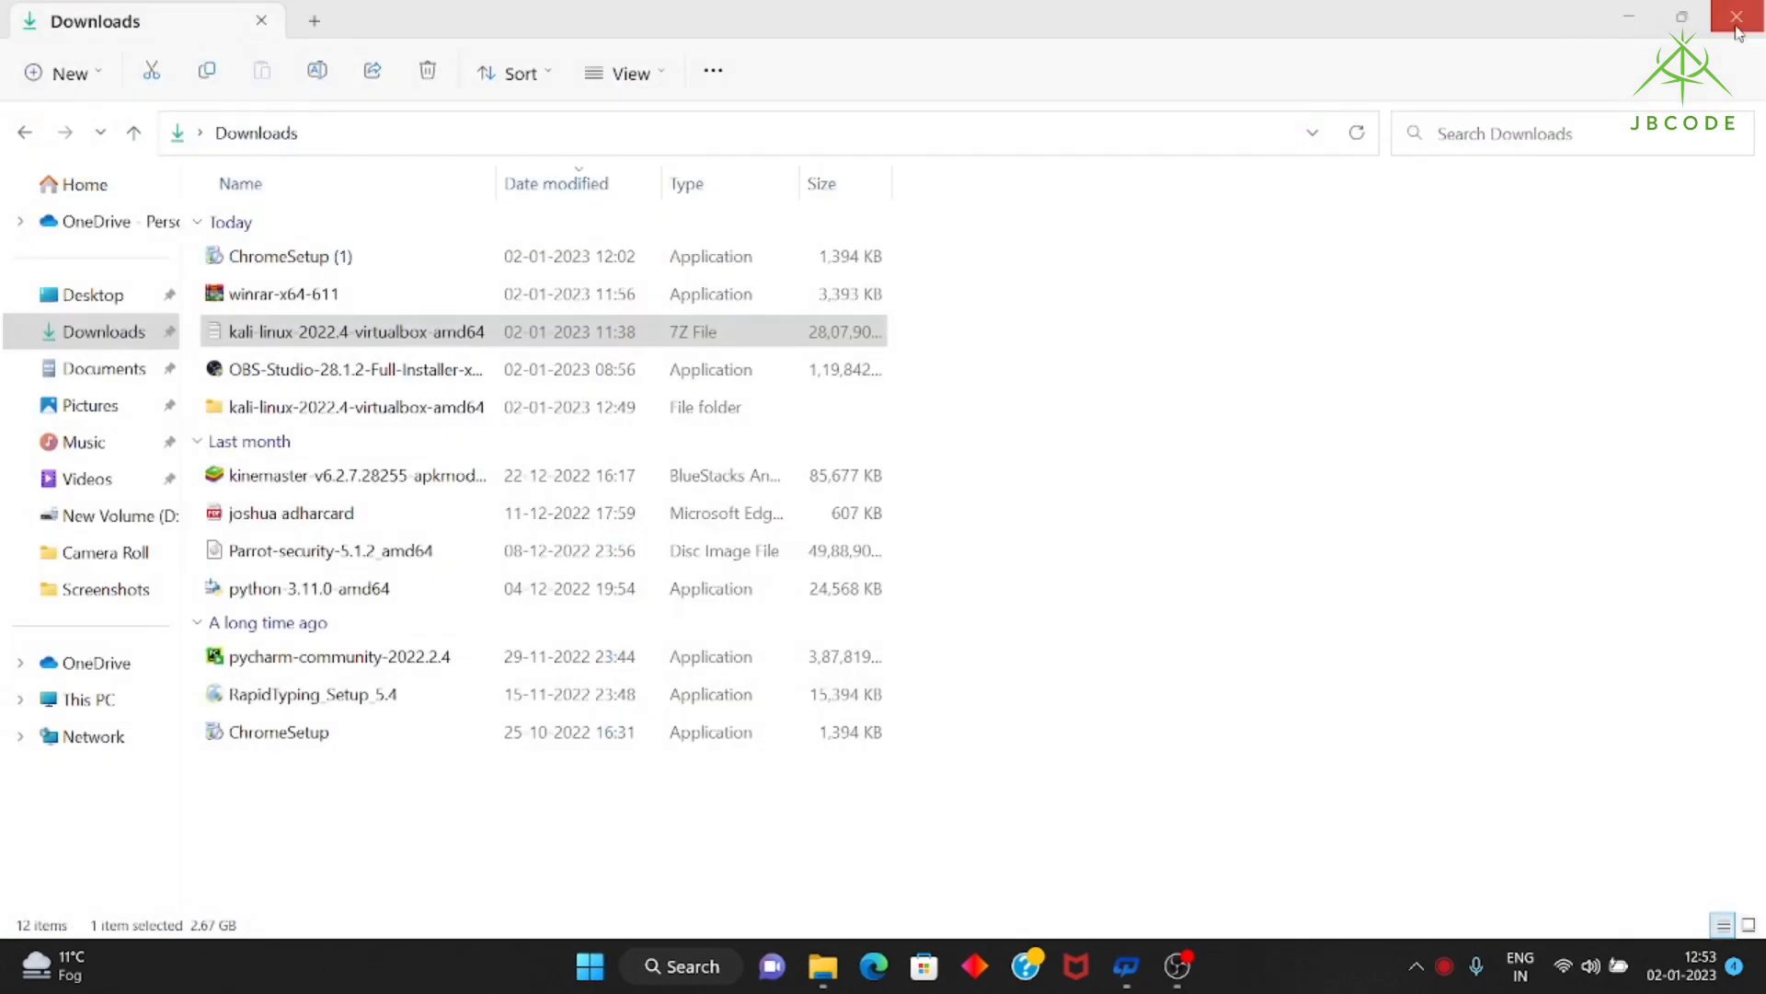
pyautogui.click(1739, 28)
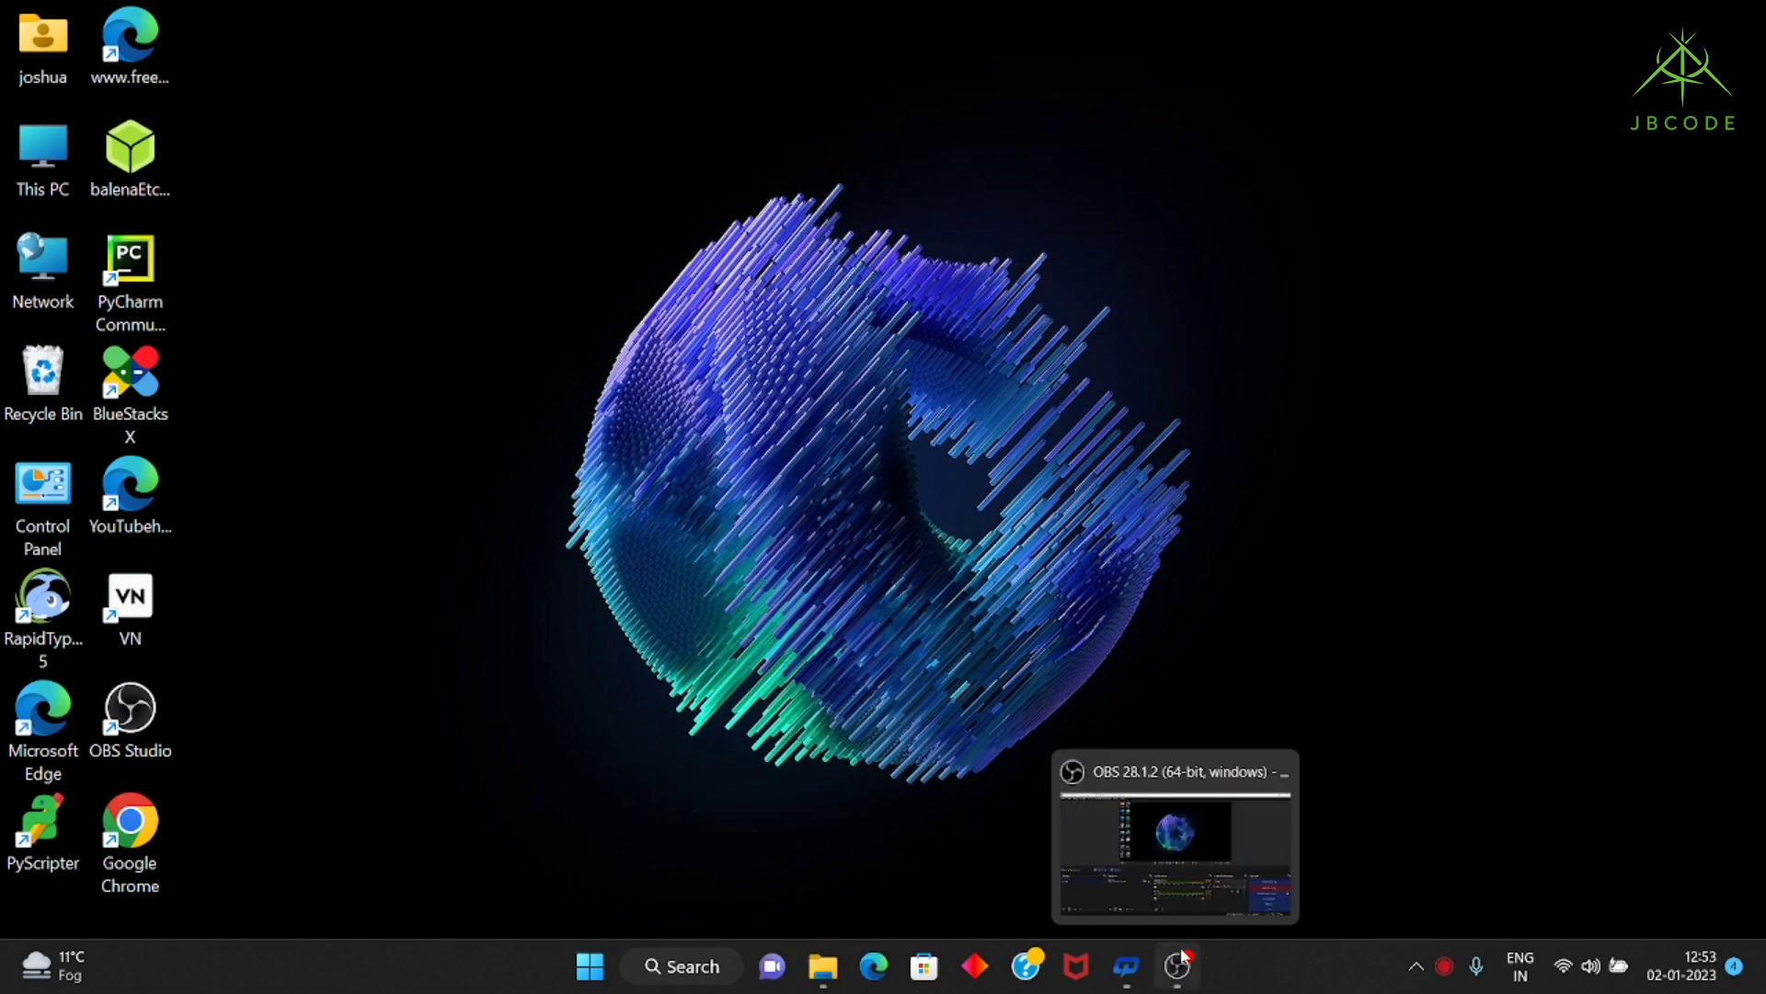
pyautogui.click(1185, 897)
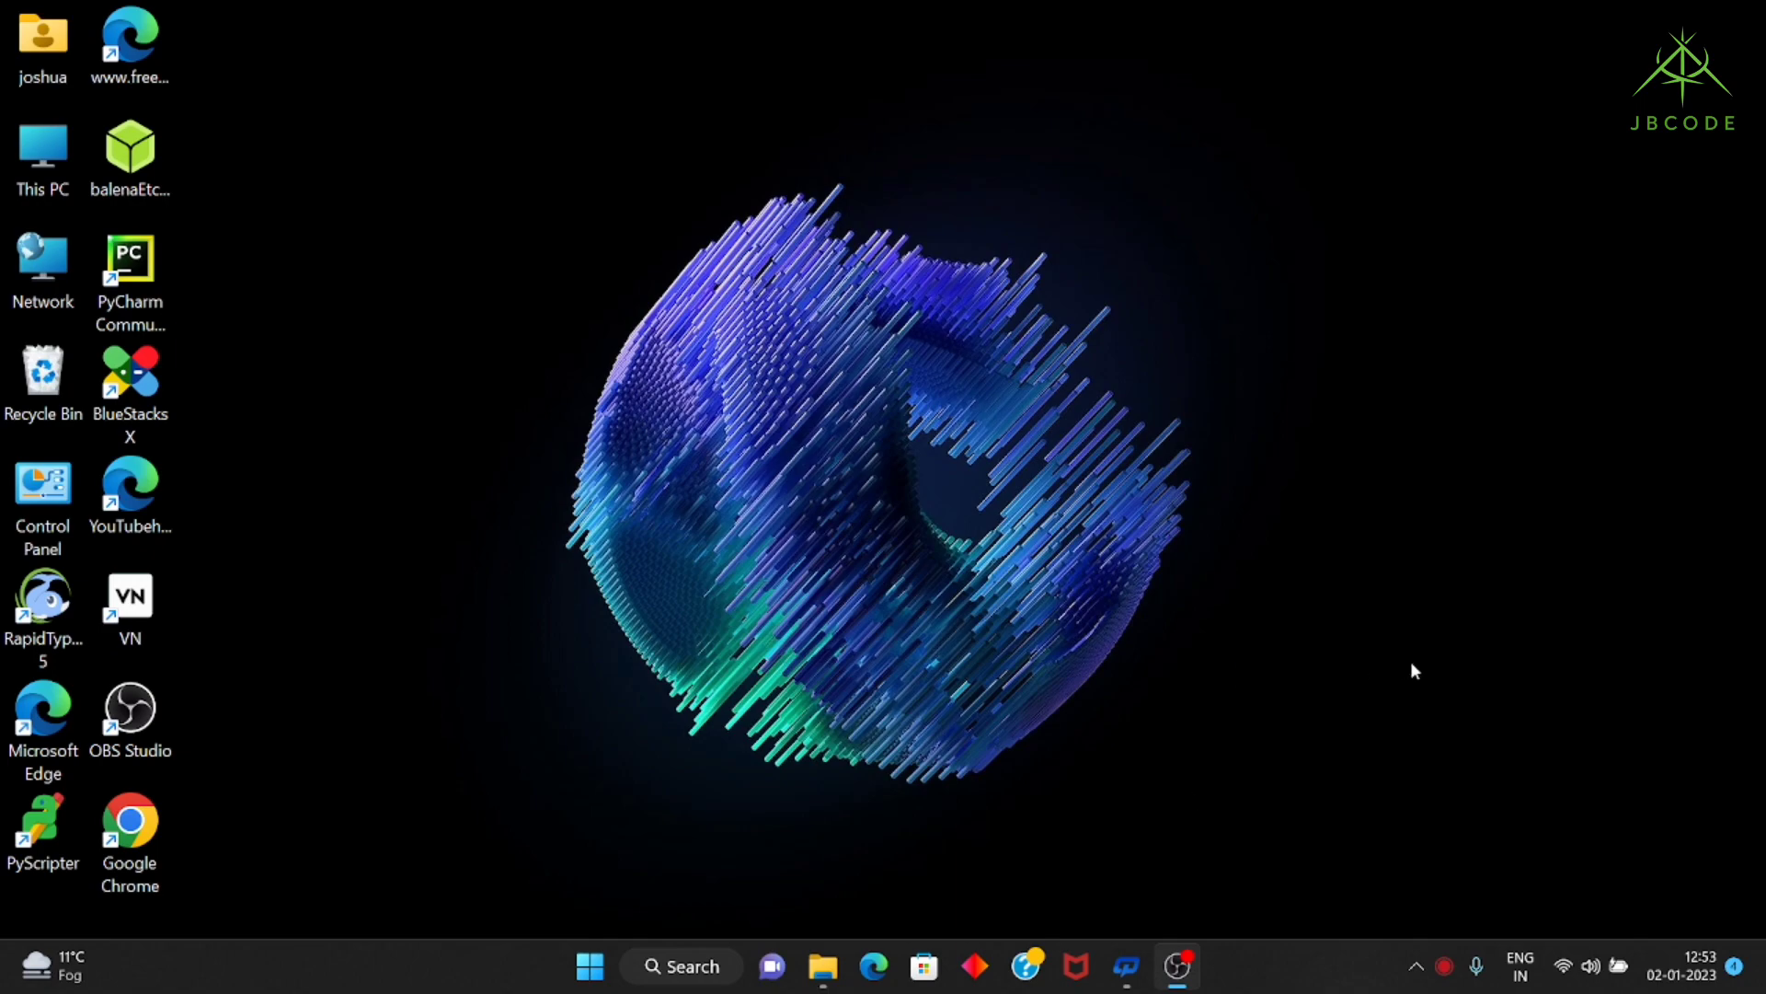